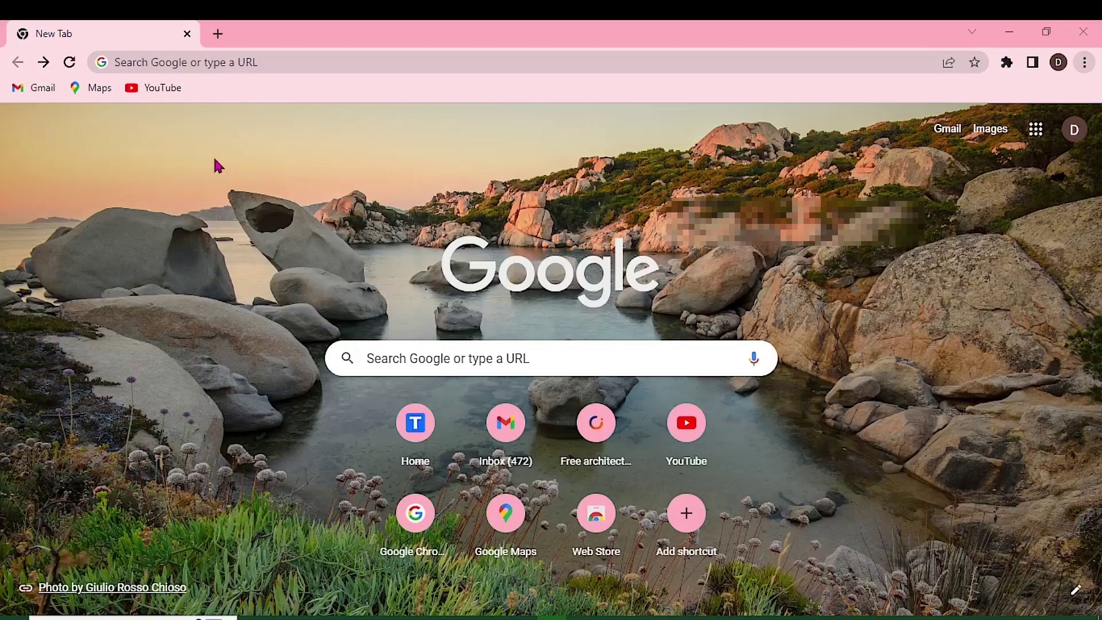
Go to myarchicad.graphisoft.com and start the Register & Download process for architecture and design students
{"action": "left_click", "coordinate": [153, 61]}
{"action": "type", "text": "my"}
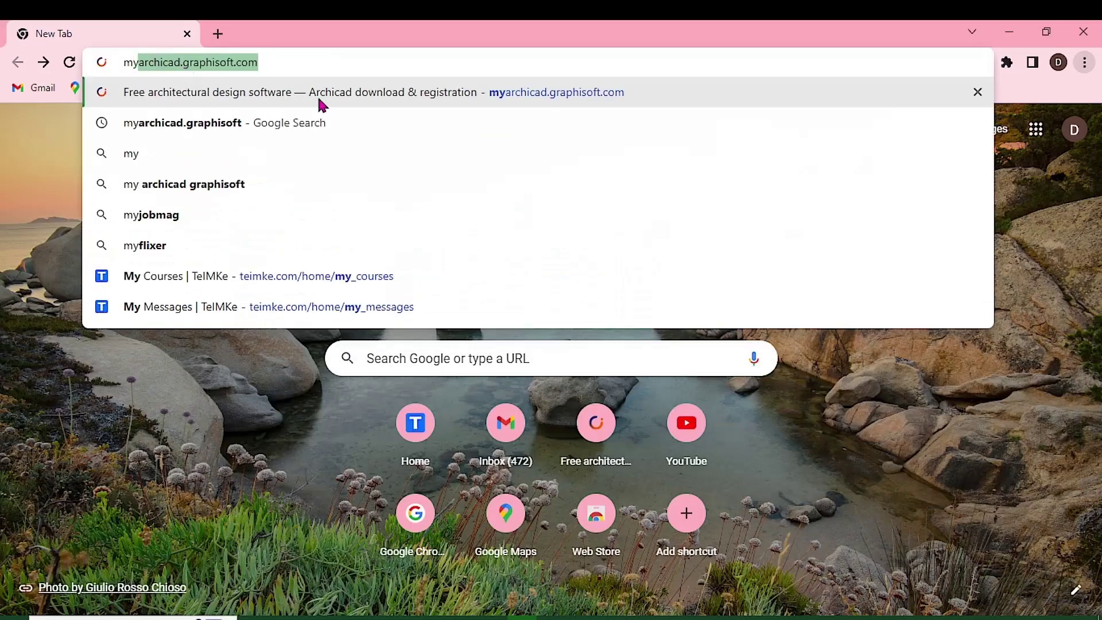
{"action": "left_click", "coordinate": [528, 95]}
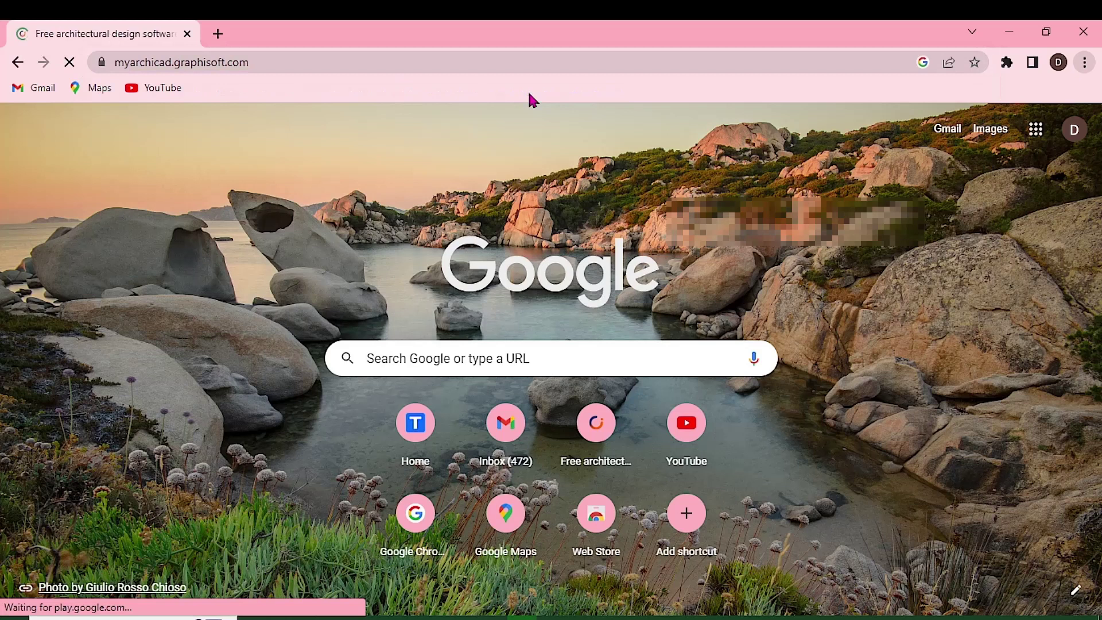
{"action": "scroll", "coordinate": [317, 248], "scroll_direction": "down", "scroll_amount": 4}
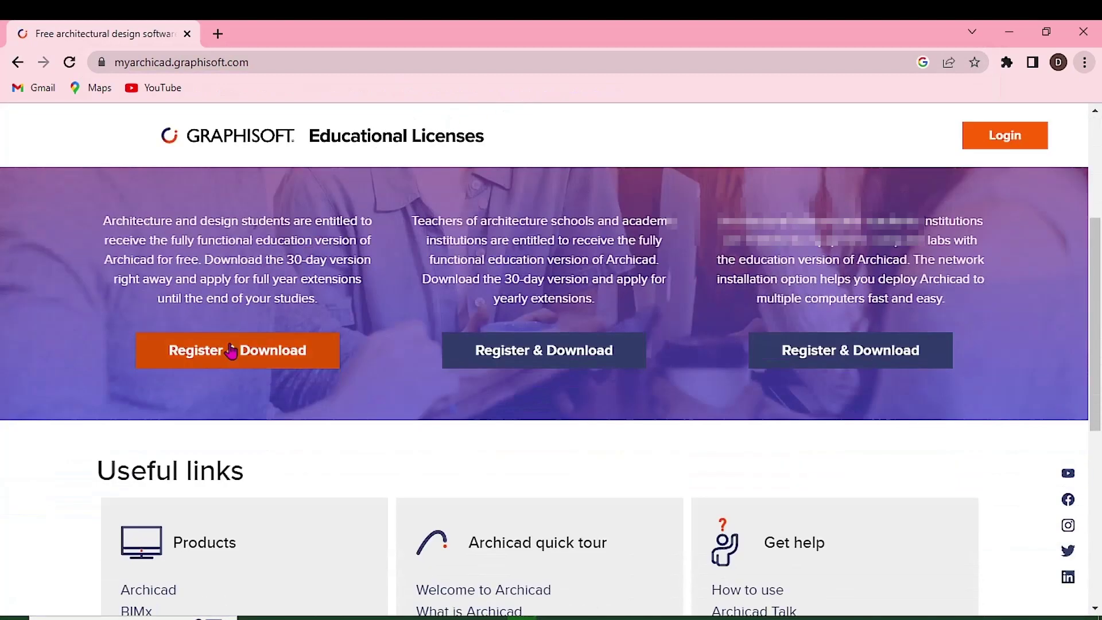
{"action": "left_click", "coordinate": [263, 356]}
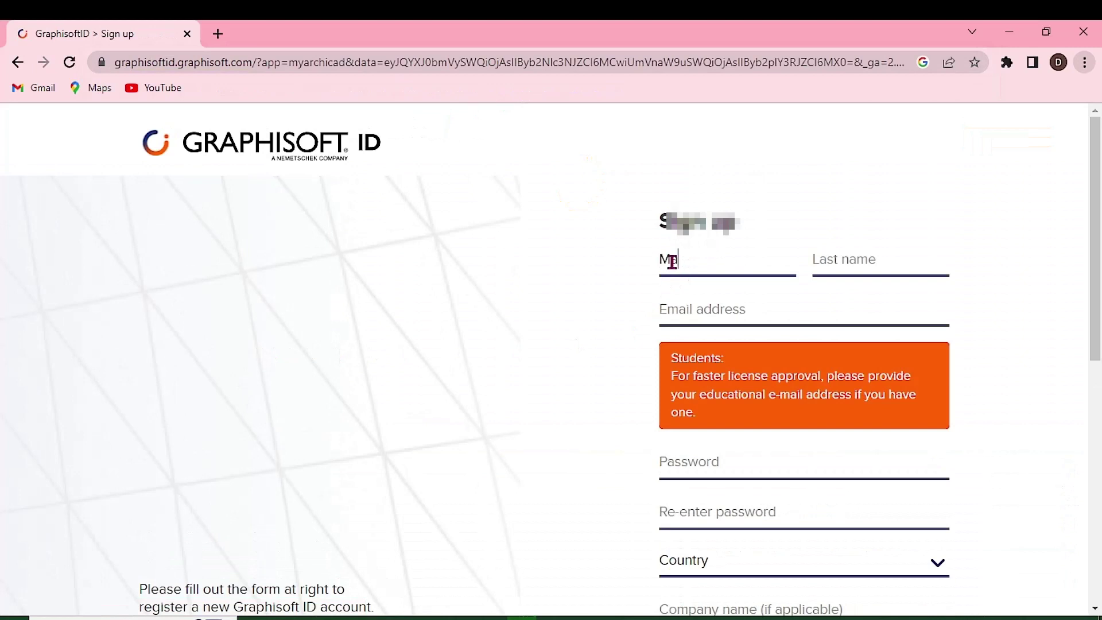
Fill in the first name, last name and educational email address on the Graphisoft ID sign-up form
{"action": "type", "text": "avid"}
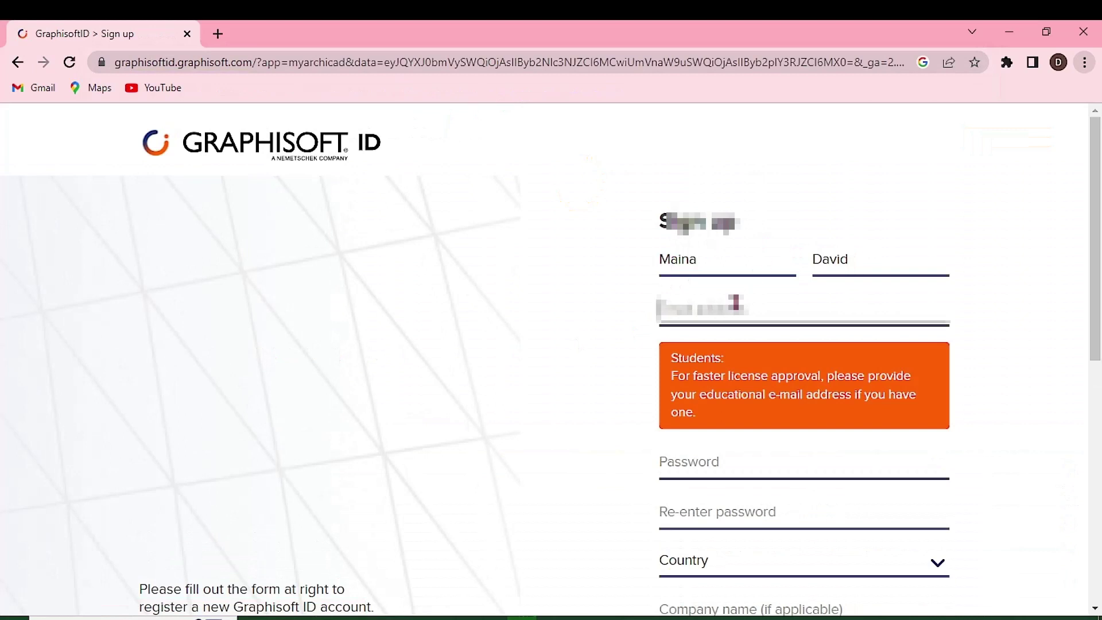
{"action": "type", "text": "mai"}
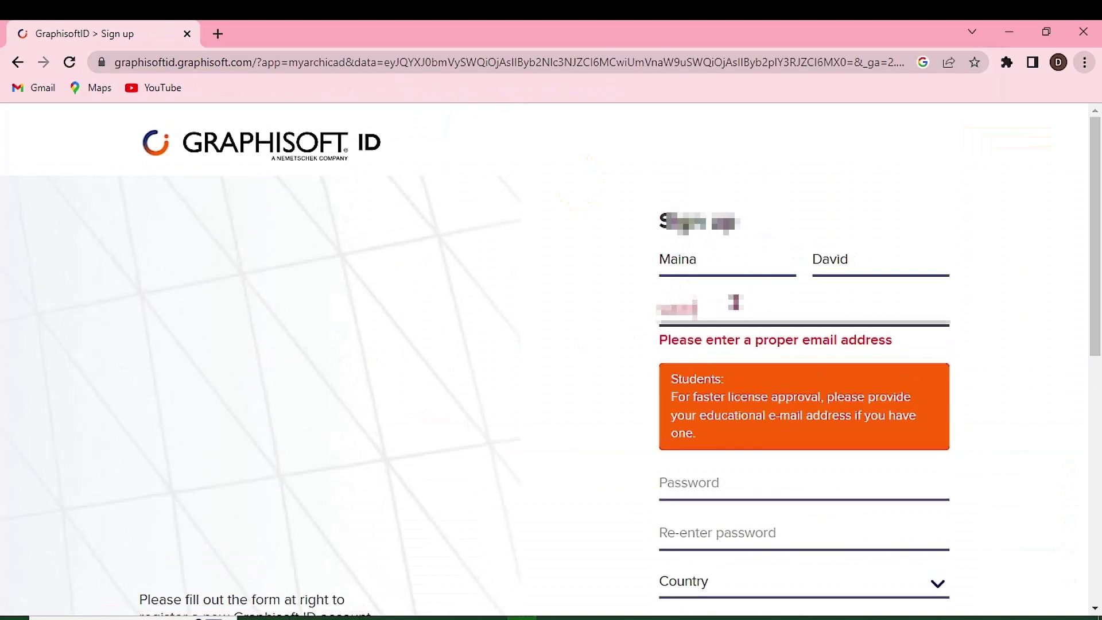
{"action": "type", "text": "nada"}
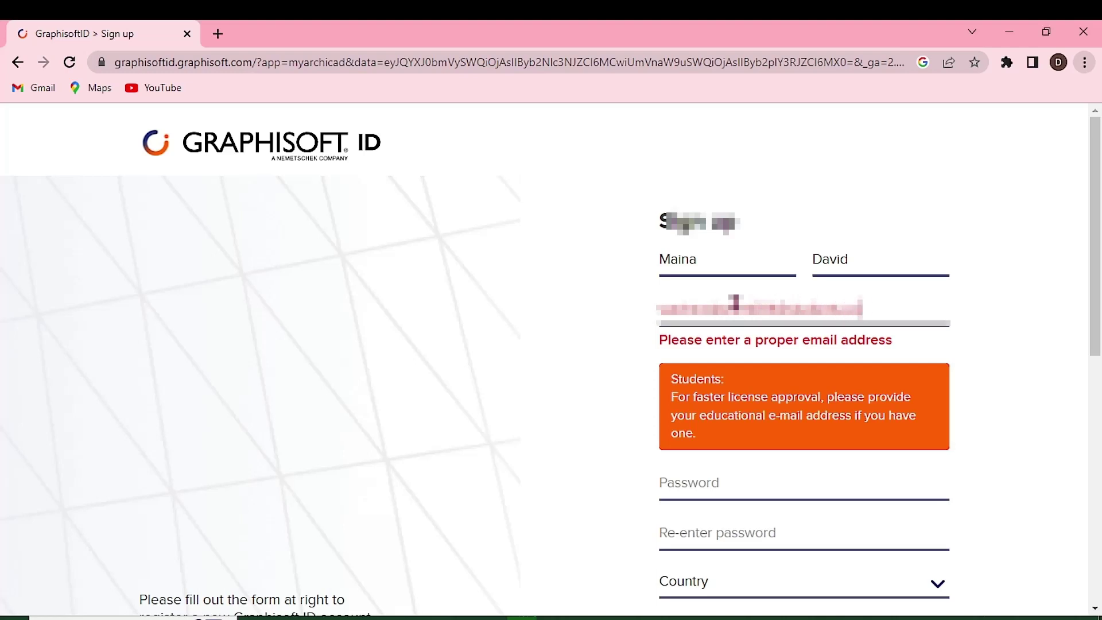
{"action": "type", "text": "om"}
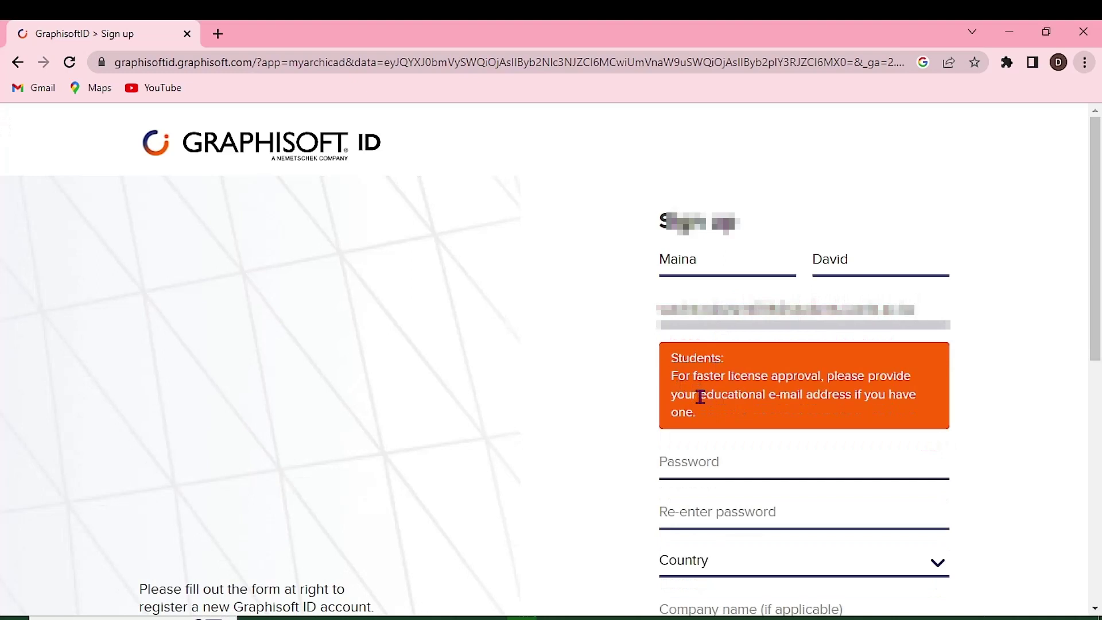
Enter the account password and repeat it in the re-enter password field
{"action": "scroll", "coordinate": [700, 396], "scroll_direction": "down", "scroll_amount": 1}
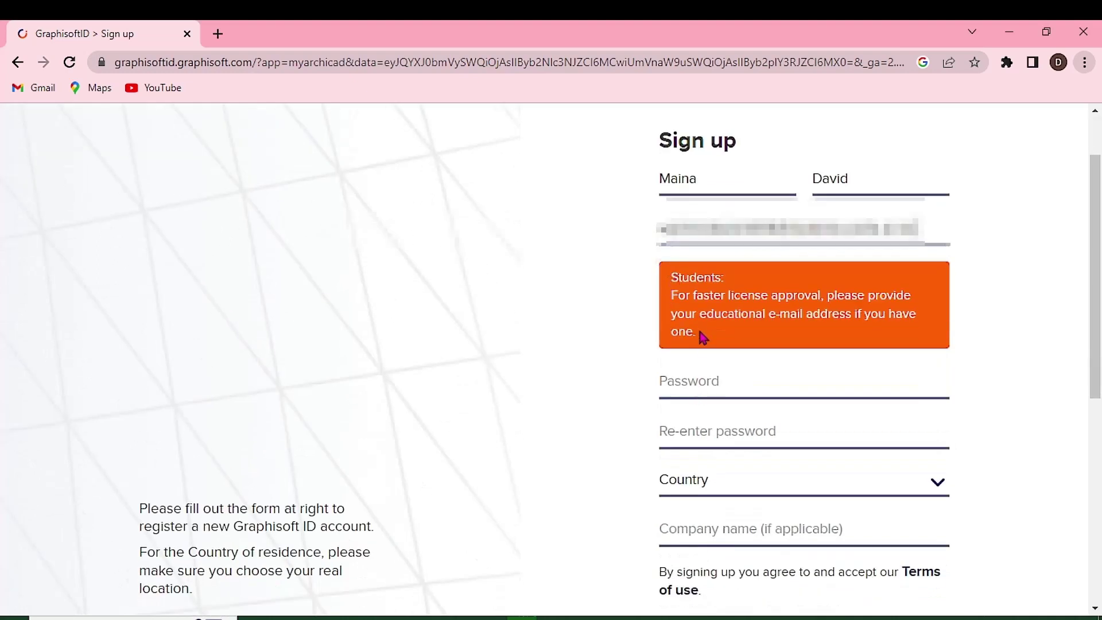
{"action": "left_click", "coordinate": [693, 380]}
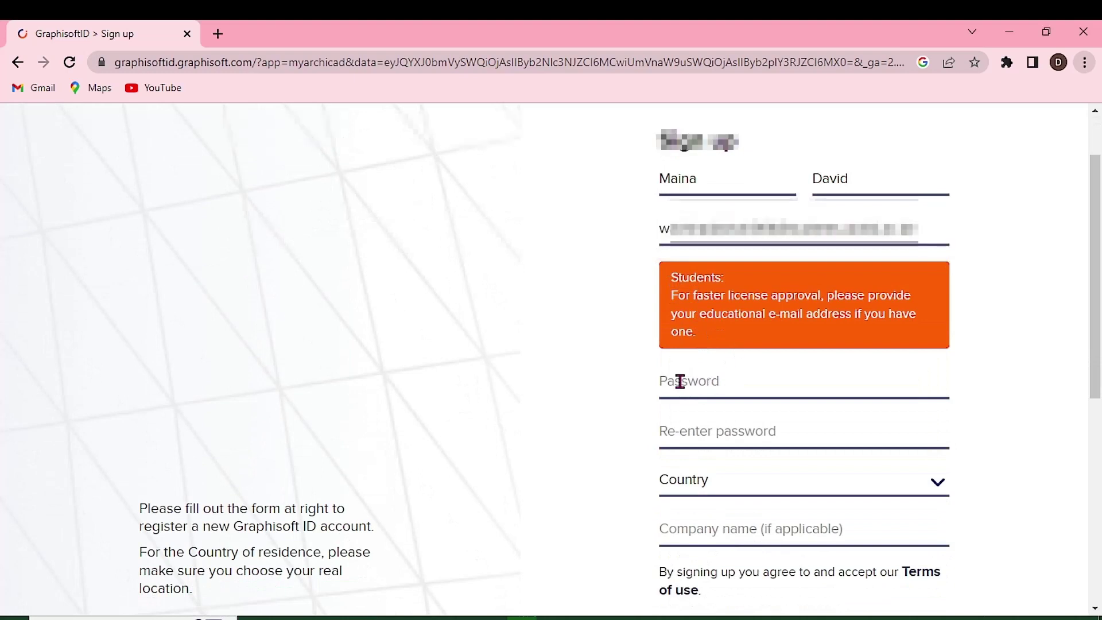
{"action": "type", "text": "••"}
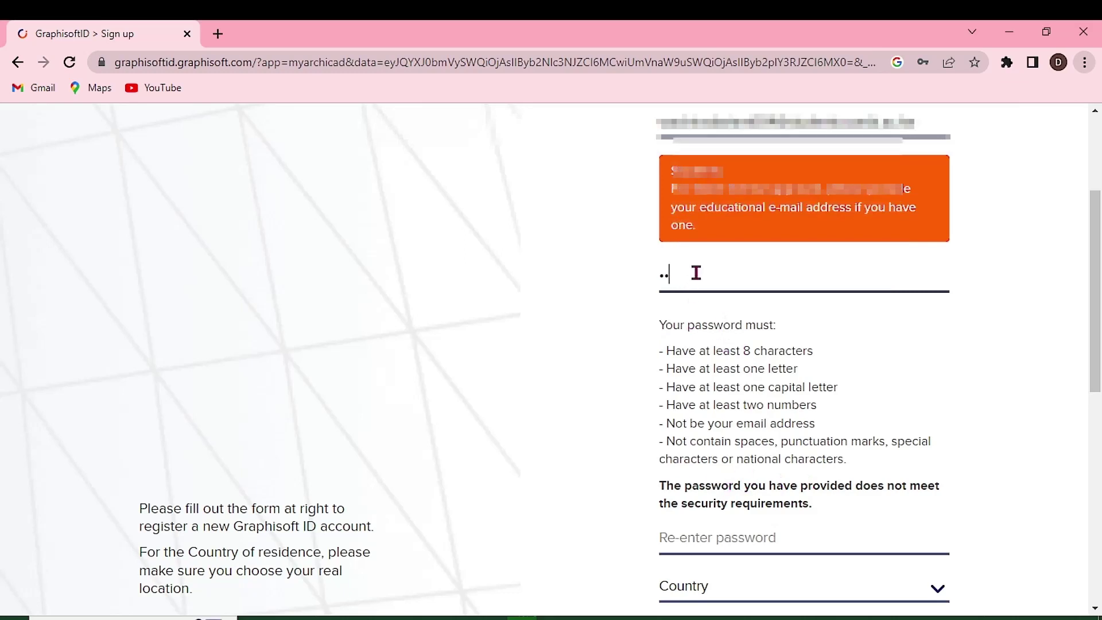
{"action": "type", "text": "••••••••"}
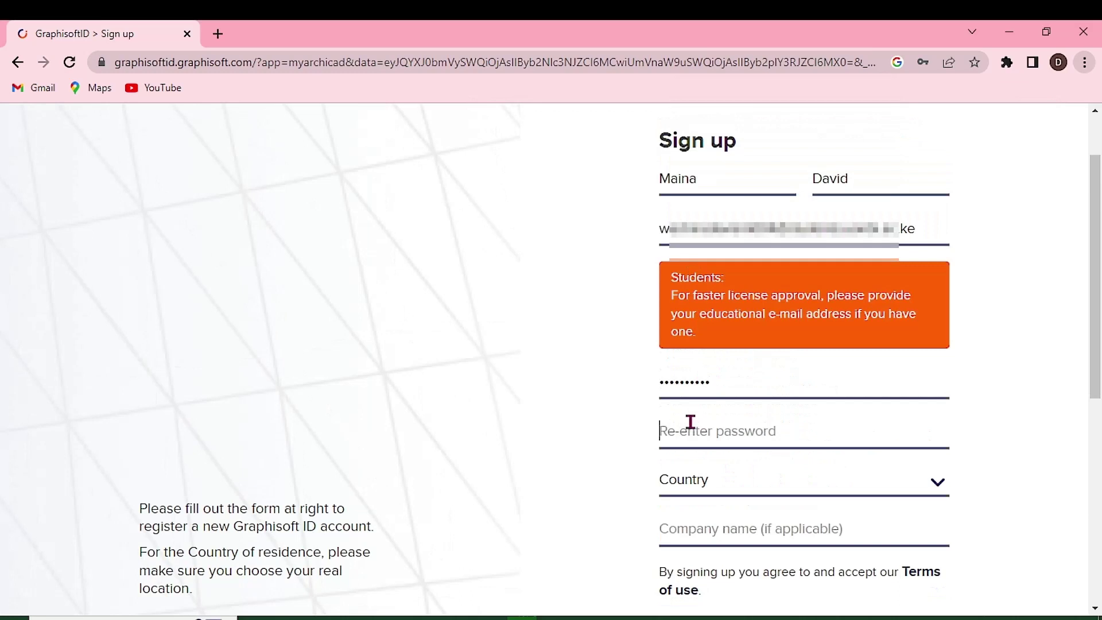
{"action": "left_click", "coordinate": [688, 428]}
{"action": "type", "text": "••••••••••"}
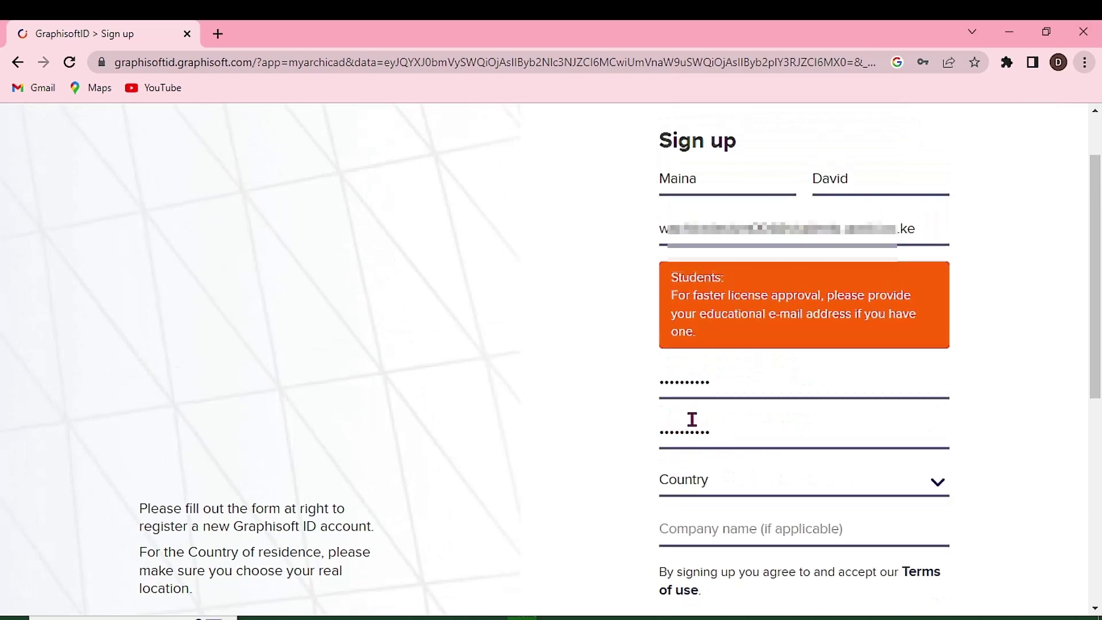
Choose Kenya as the country of residence on the sign-up form
{"action": "scroll", "coordinate": [692, 419], "scroll_direction": "down", "scroll_amount": 3}
{"action": "left_click", "coordinate": [932, 328]}
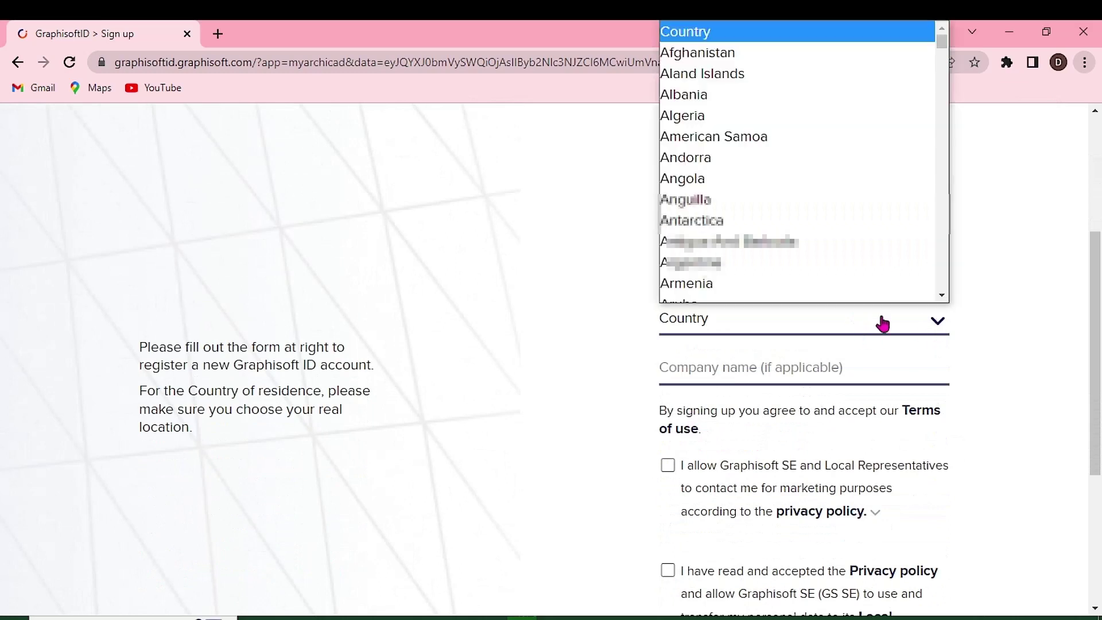
{"action": "key", "text": "k"}
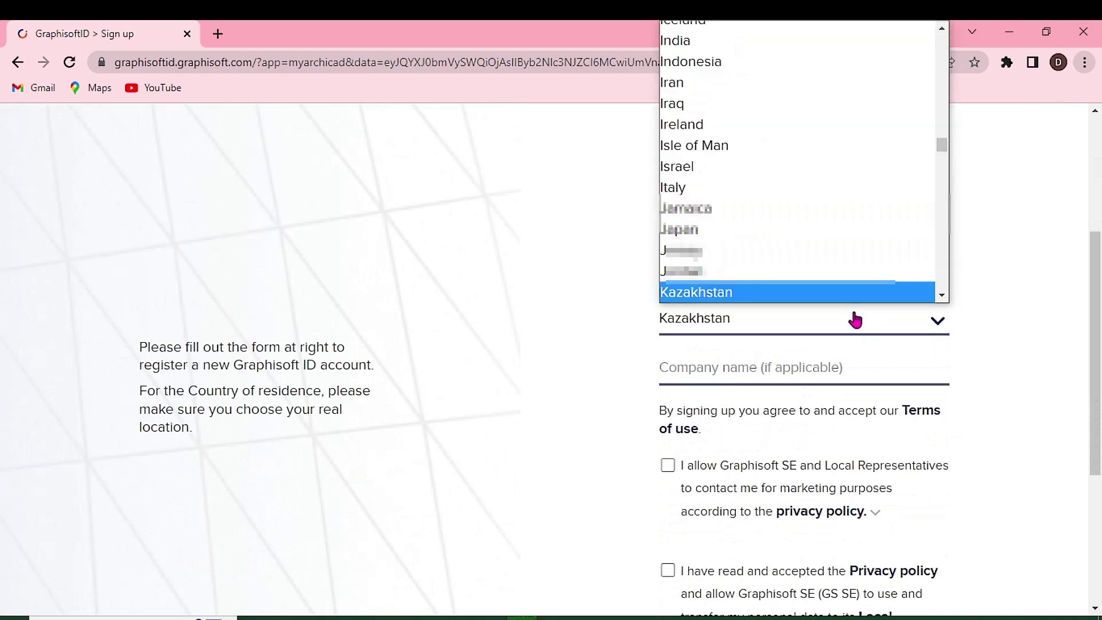
{"action": "left_click_drag", "start_coordinate": [944, 148], "coordinate": [944, 152]}
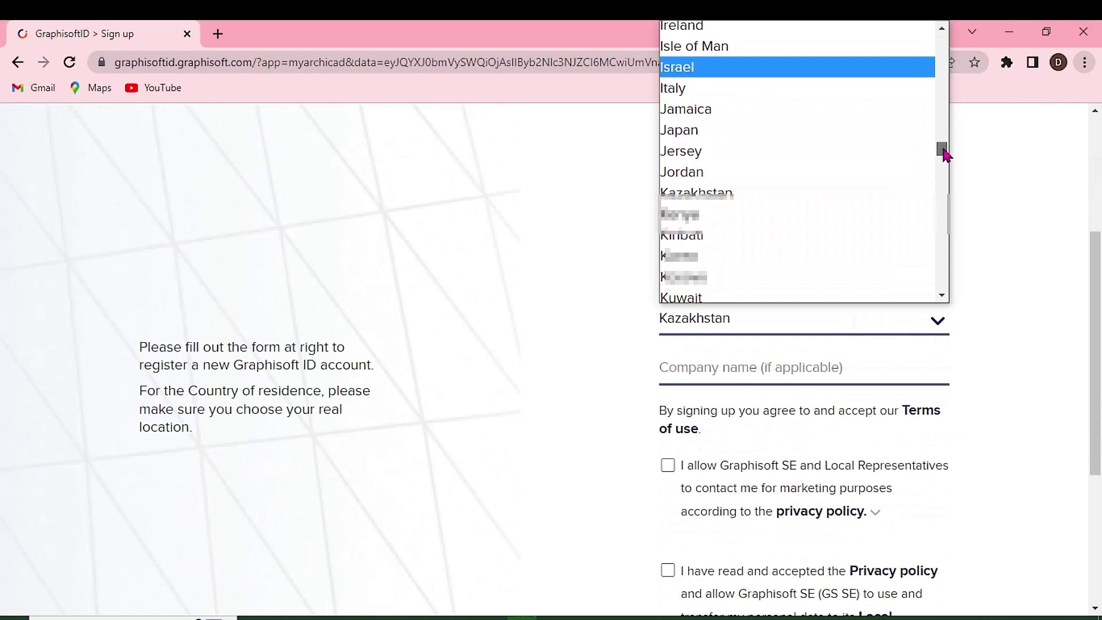
{"action": "left_click", "coordinate": [728, 214]}
Accept the marketing contact and privacy policy consents, submit the sign-up form, and dismiss the browser's offer to save the password
{"action": "scroll", "coordinate": [740, 319], "scroll_direction": "down", "scroll_amount": 3}
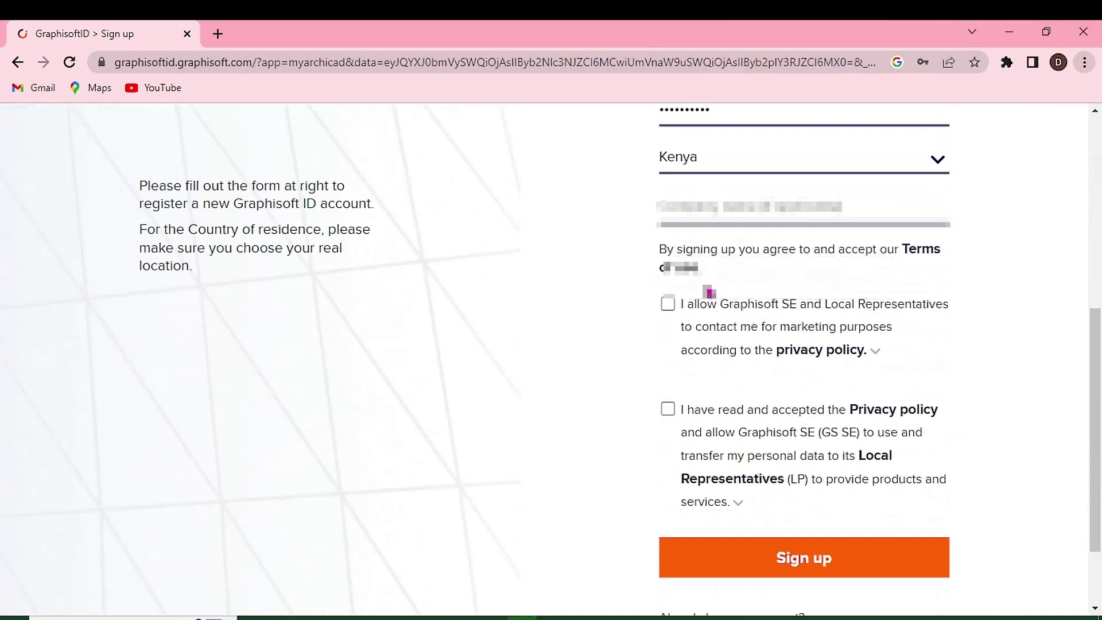
{"action": "left_click", "coordinate": [667, 304]}
{"action": "left_click", "coordinate": [668, 409]}
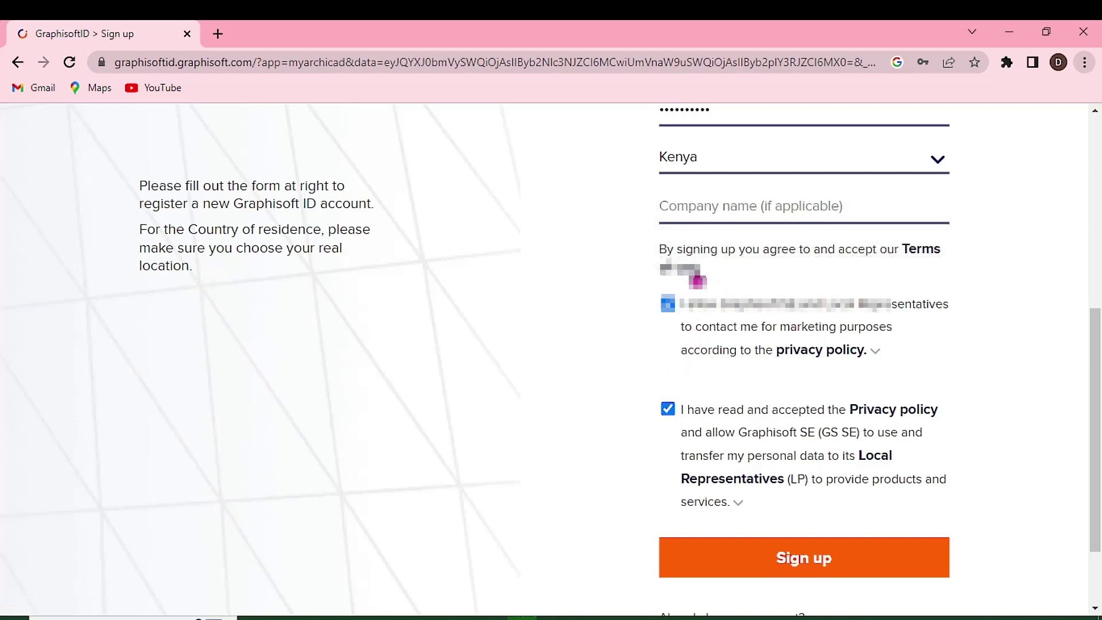
{"action": "scroll", "coordinate": [782, 361], "scroll_direction": "down", "scroll_amount": 2}
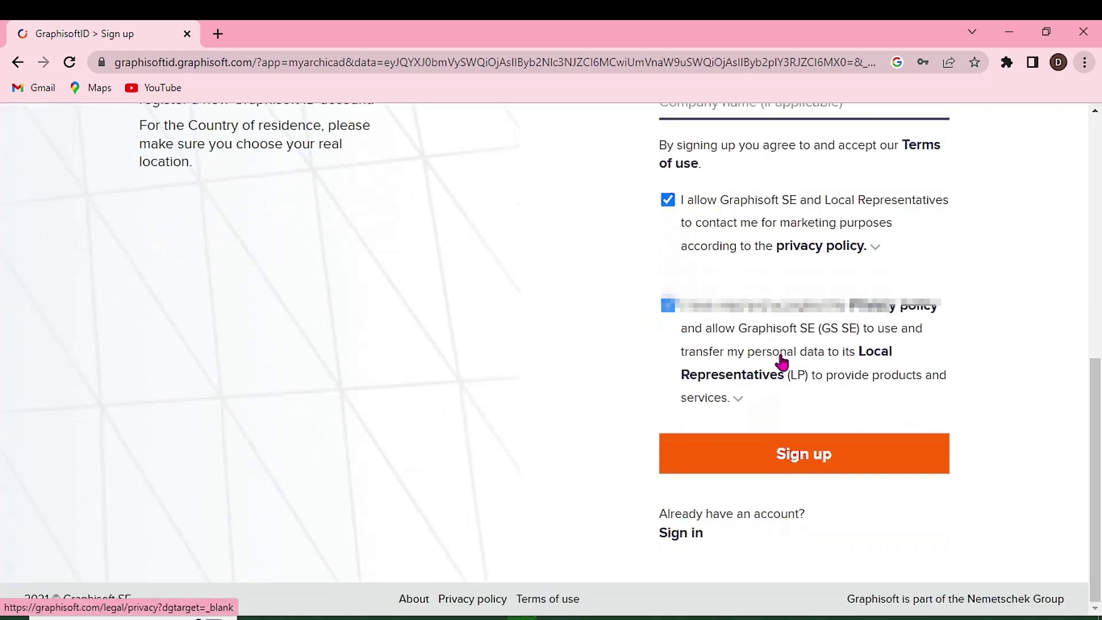
{"action": "left_click", "coordinate": [826, 456]}
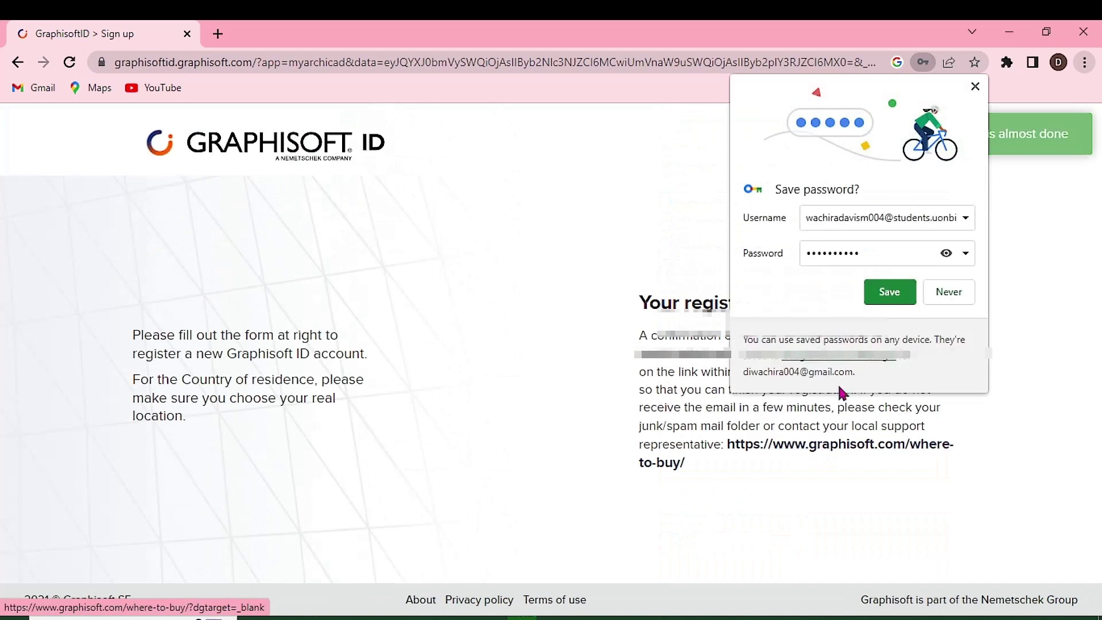
{"action": "left_click", "coordinate": [973, 88]}
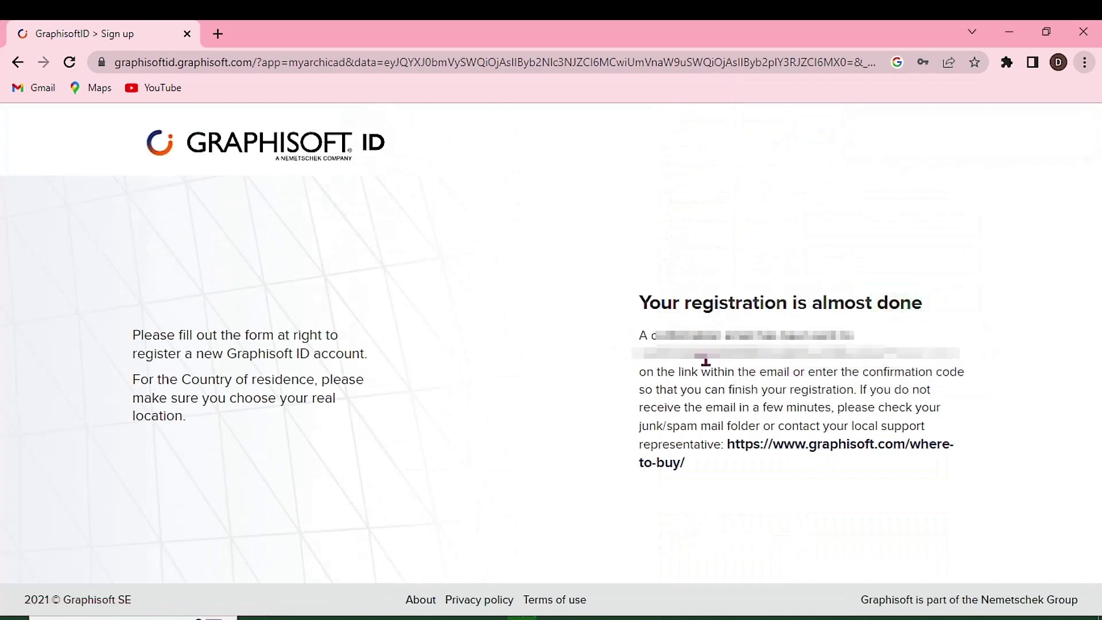
Switch to Gmail, confirm the registration from the Please Confirm Your Registration email, and accept cookies on the Graphisoft page
{"action": "left_click_drag", "start_coordinate": [640, 358], "coordinate": [882, 343]}
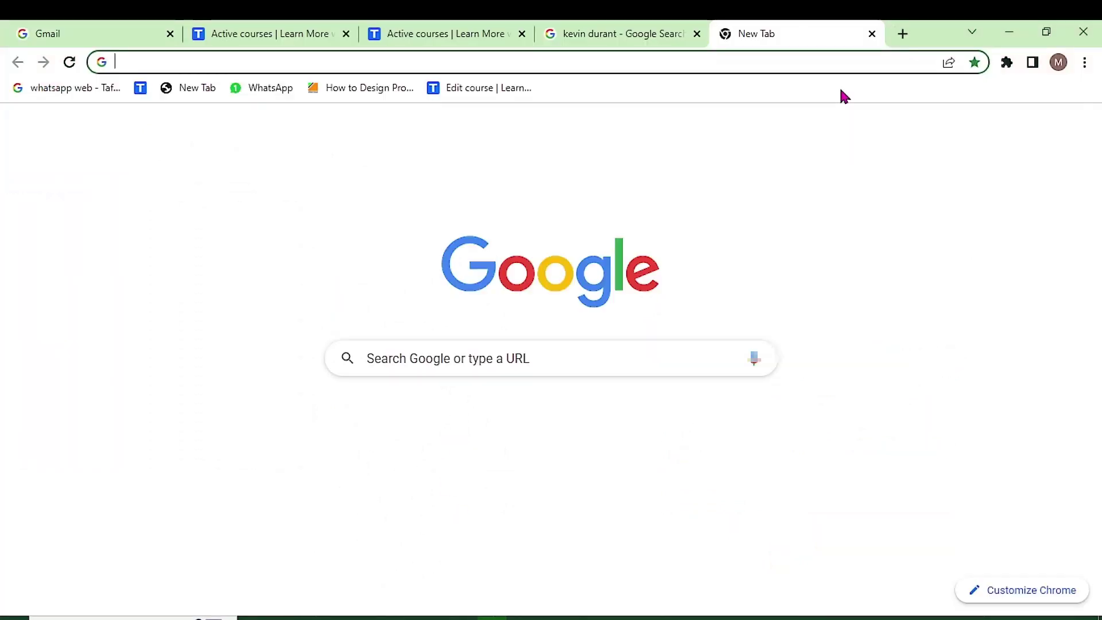
{"action": "left_click", "coordinate": [985, 128]}
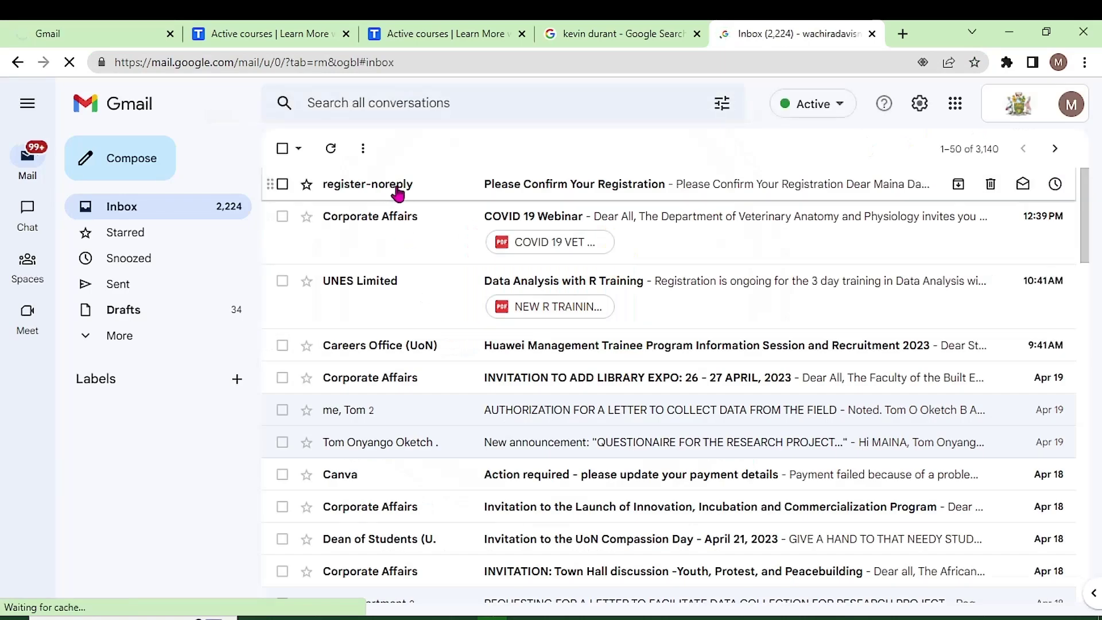
{"action": "left_click", "coordinate": [397, 193]}
{"action": "scroll", "coordinate": [519, 349], "scroll_direction": "down", "scroll_amount": 5}
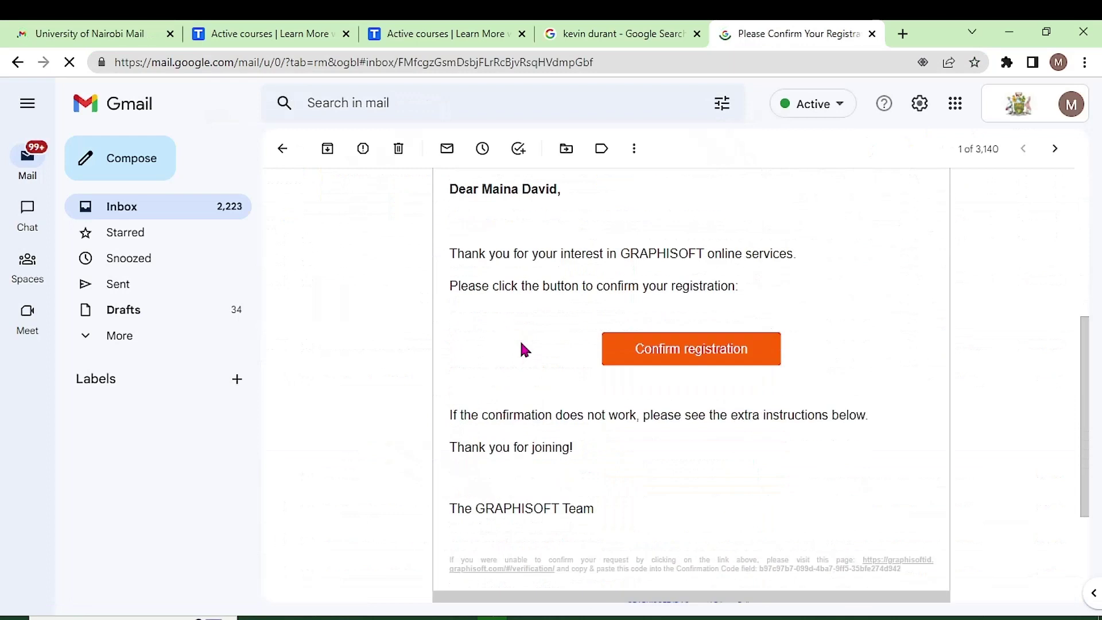
{"action": "left_click", "coordinate": [664, 359]}
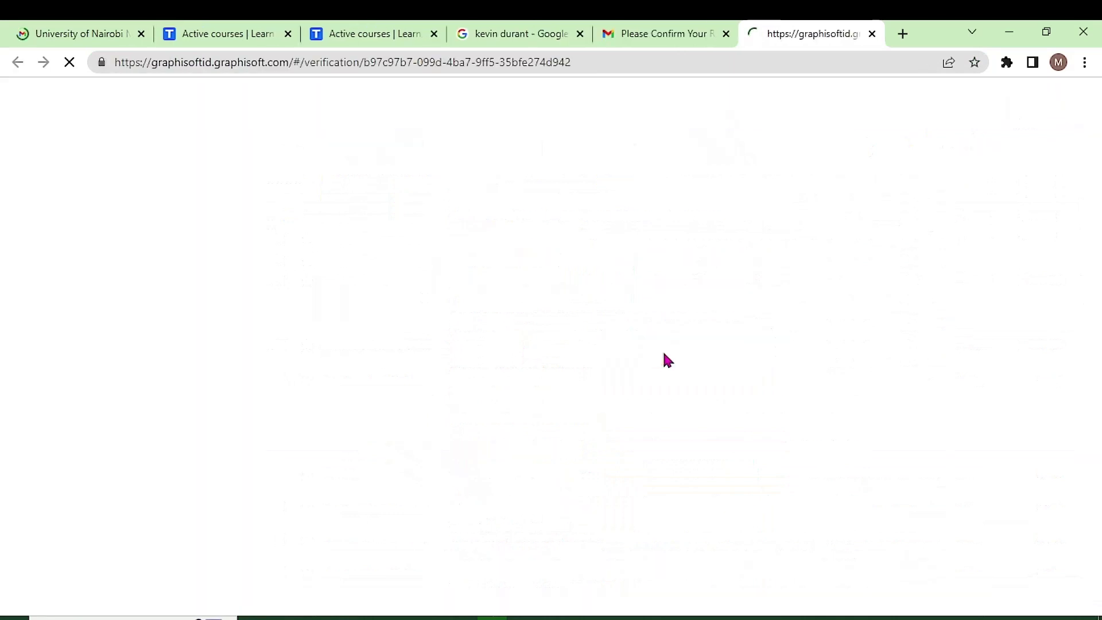
{"action": "left_click", "coordinate": [755, 183]}
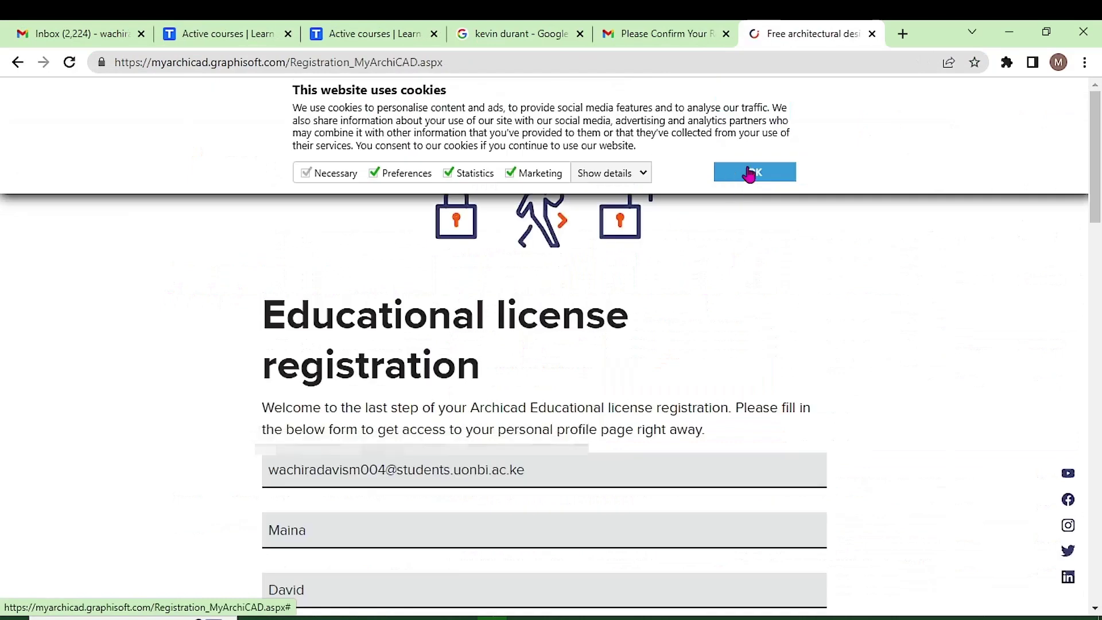
{"action": "left_click", "coordinate": [745, 173]}
Examine the Educational license registration form, including its prefilled personal details and the empty school, faculty and graduation fields
{"action": "scroll", "coordinate": [499, 364], "scroll_direction": "down", "scroll_amount": 1}
{"action": "scroll", "coordinate": [432, 367], "scroll_direction": "down", "scroll_amount": 1}
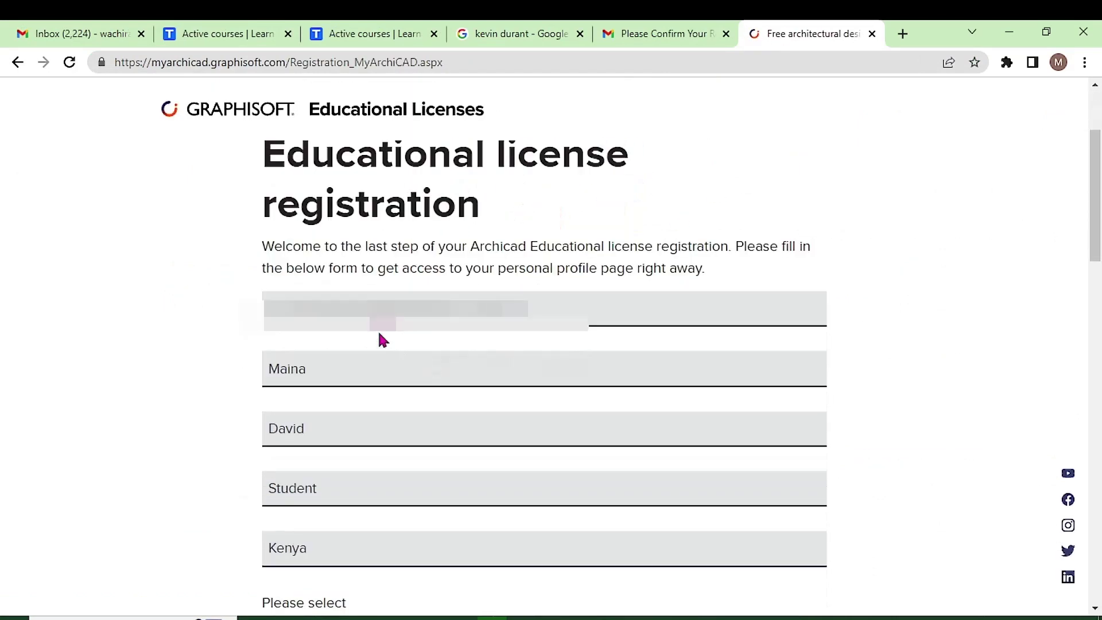
{"action": "left_click_drag", "start_coordinate": [266, 165], "coordinate": [545, 209]}
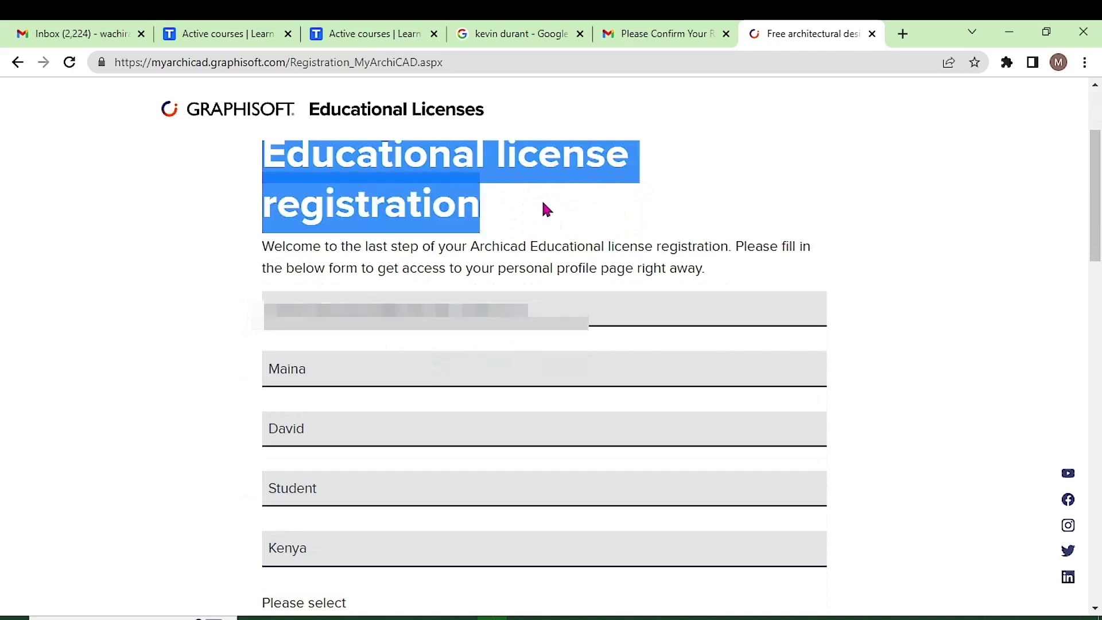
{"action": "left_click", "coordinate": [374, 201]}
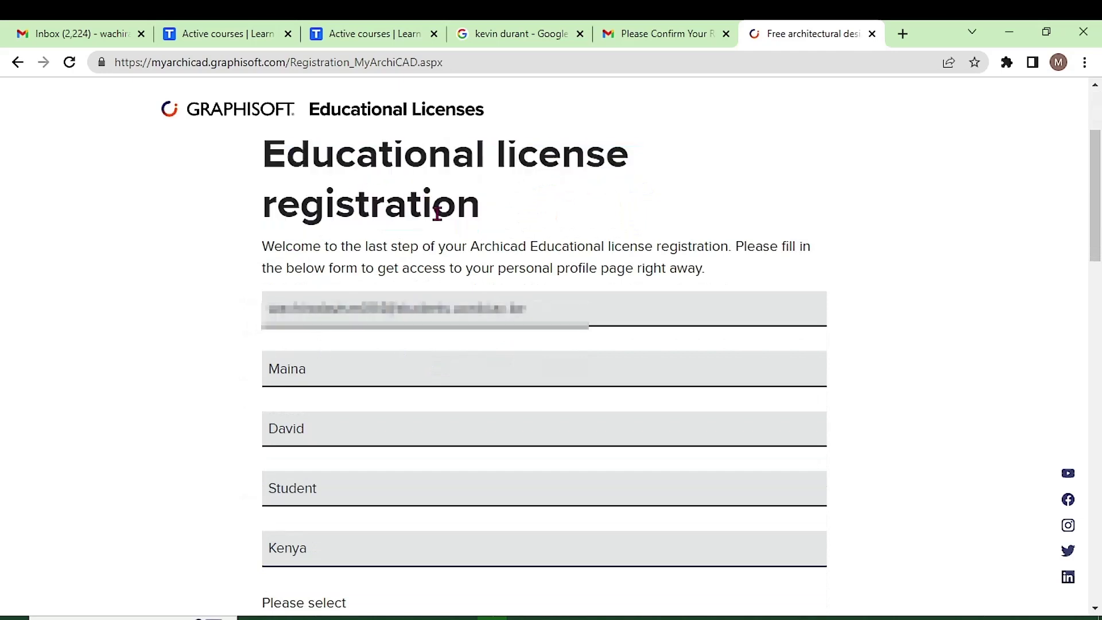
{"action": "scroll", "coordinate": [437, 214], "scroll_direction": "down", "scroll_amount": 5}
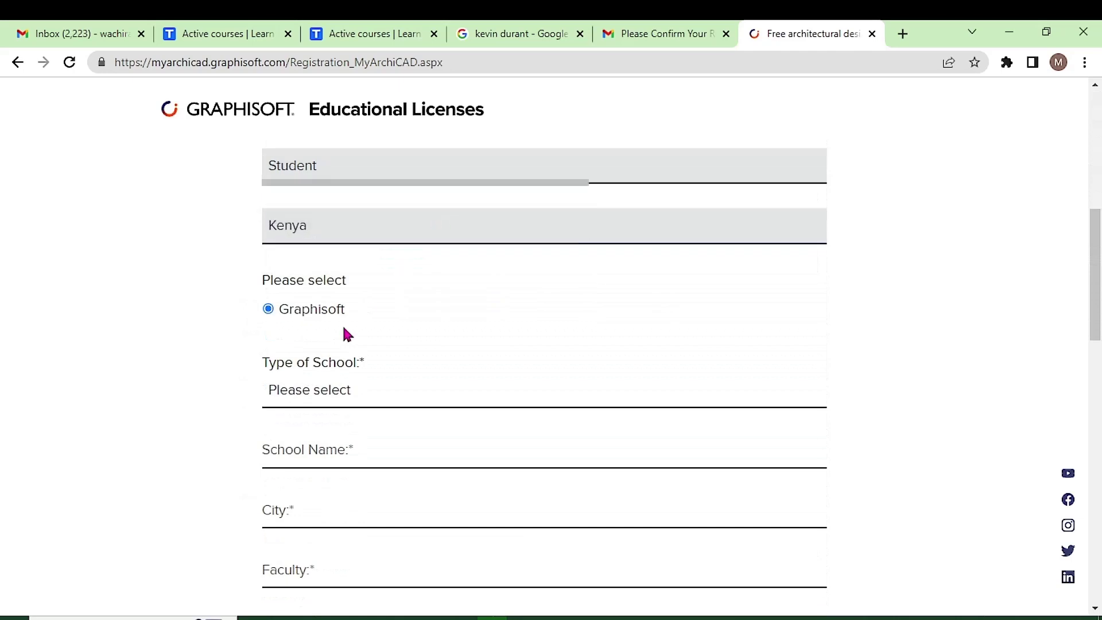
{"action": "scroll", "coordinate": [364, 307], "scroll_direction": "up", "scroll_amount": 5}
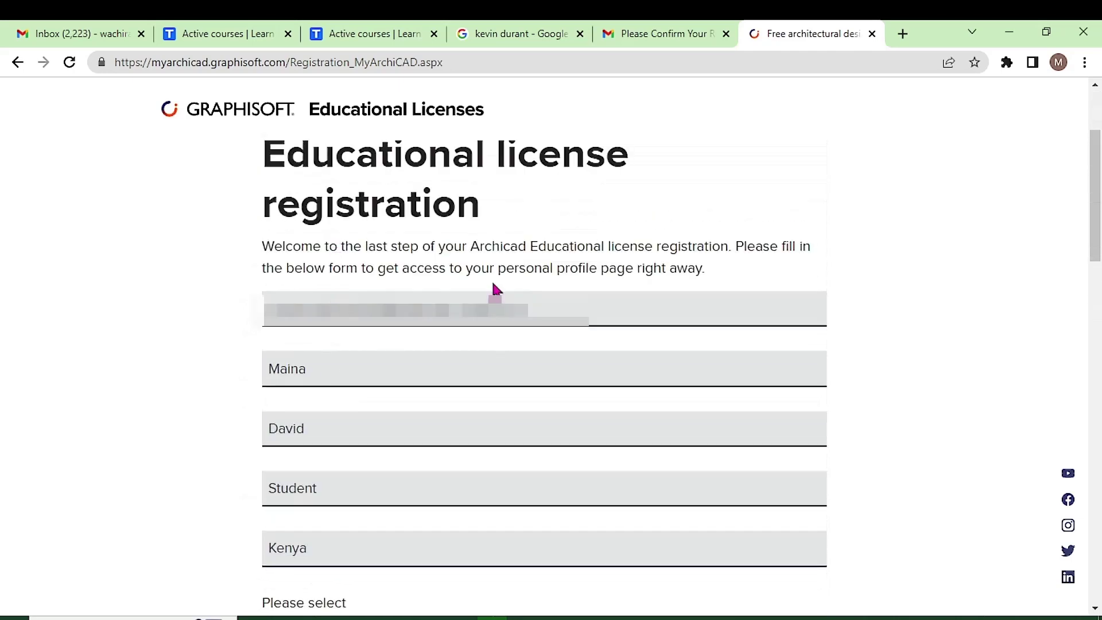
{"action": "scroll", "coordinate": [343, 325], "scroll_direction": "down", "scroll_amount": 6}
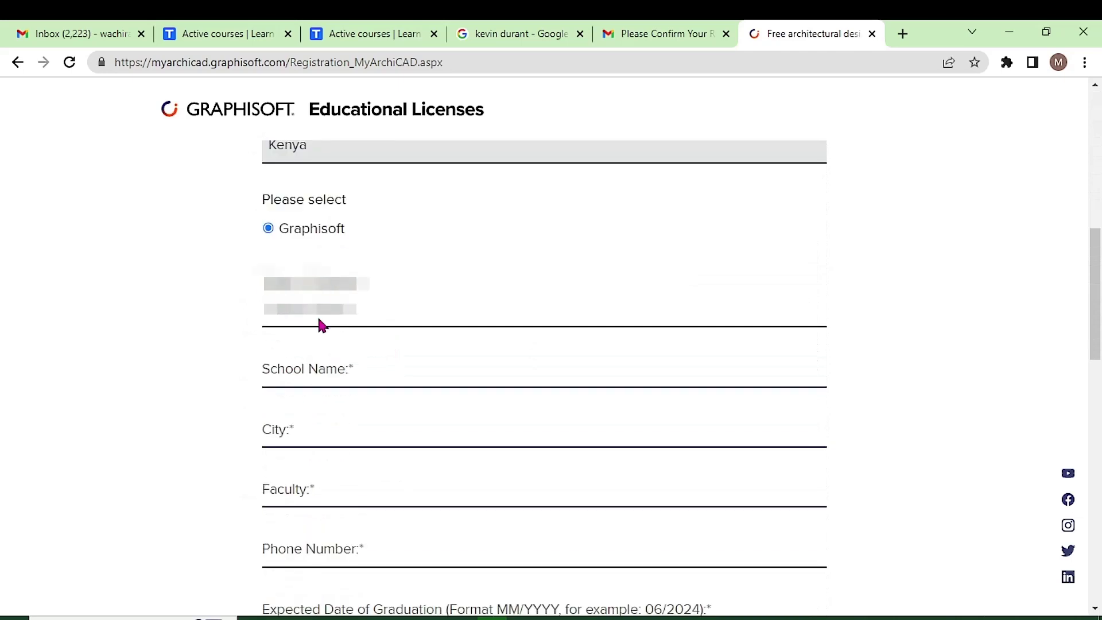
{"action": "scroll", "coordinate": [317, 287], "scroll_direction": "up", "scroll_amount": 8}
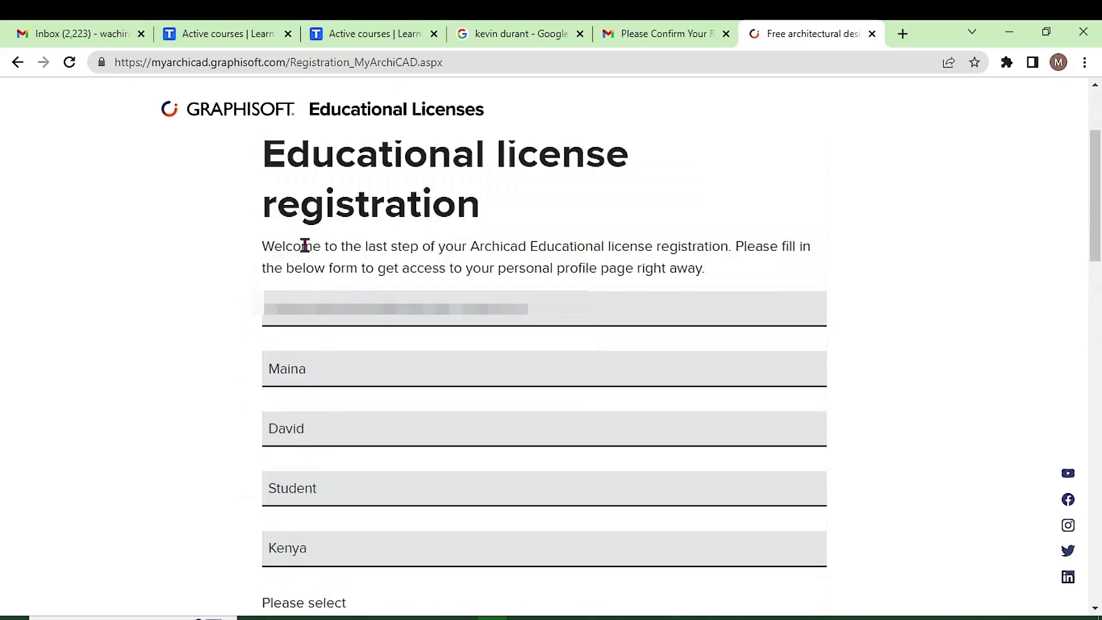
{"action": "left_click_drag", "start_coordinate": [264, 315], "coordinate": [514, 371]}
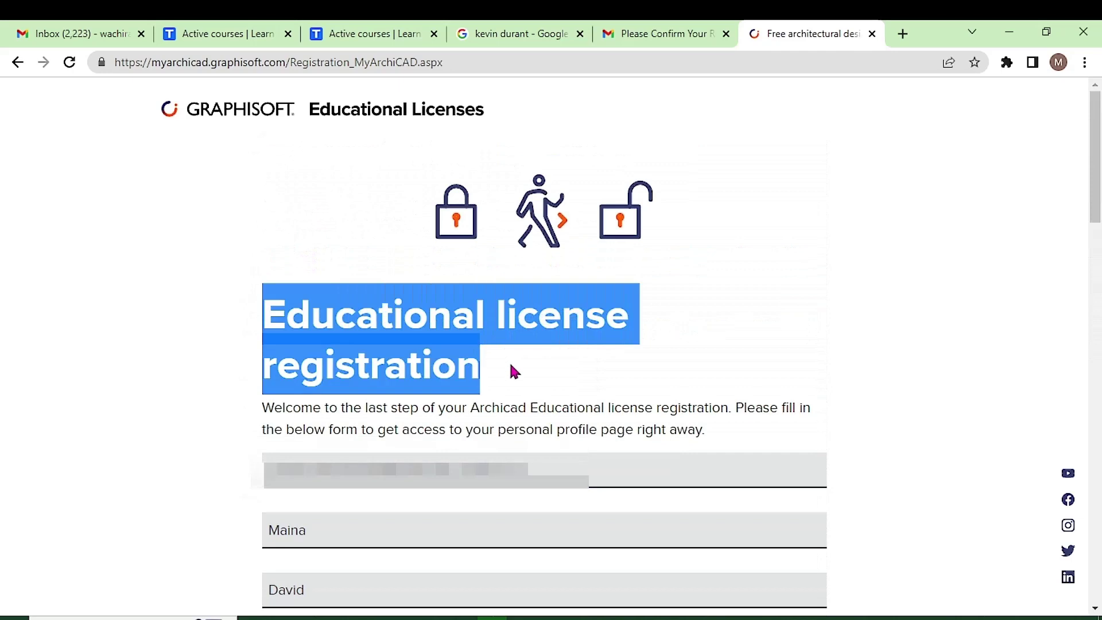
{"action": "left_click", "coordinate": [433, 337]}
{"action": "scroll", "coordinate": [450, 295], "scroll_direction": "down", "scroll_amount": 11}
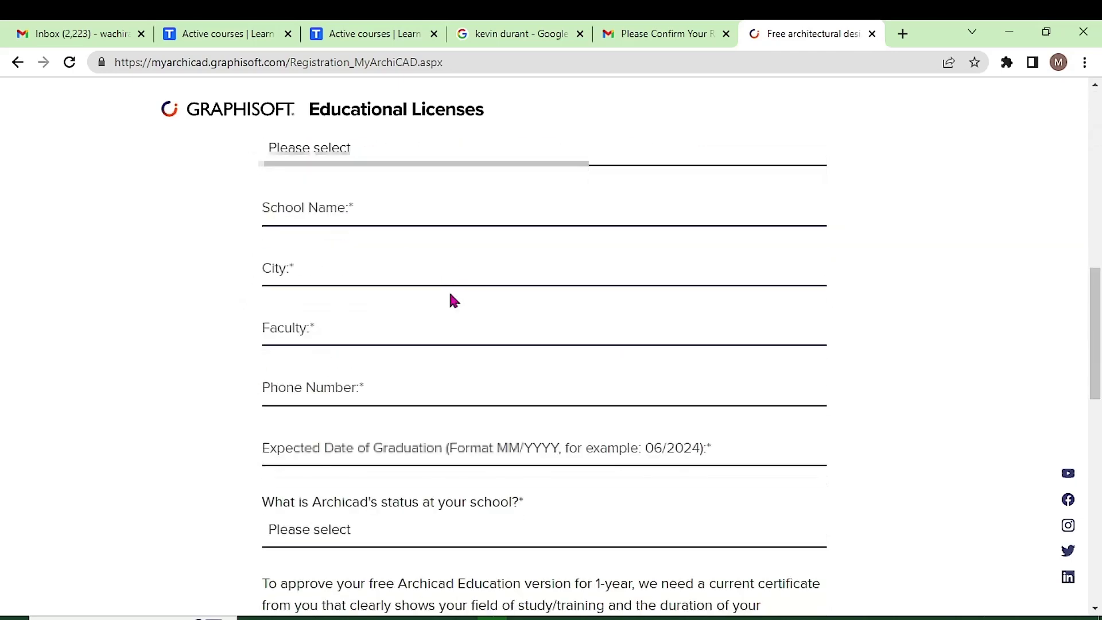
Set the type of school to University/College and enter University of Nairobi as the school name
{"action": "scroll", "coordinate": [442, 298], "scroll_direction": "up", "scroll_amount": 3}
{"action": "left_click", "coordinate": [347, 235]}
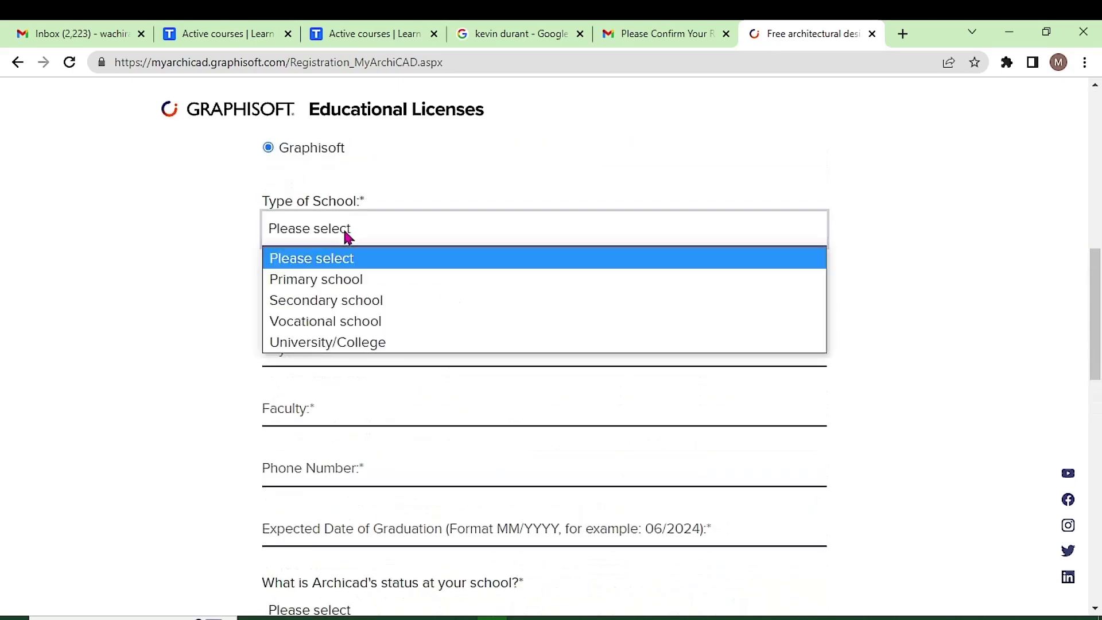
{"action": "left_click", "coordinate": [341, 340]}
{"action": "left_click", "coordinate": [336, 293]}
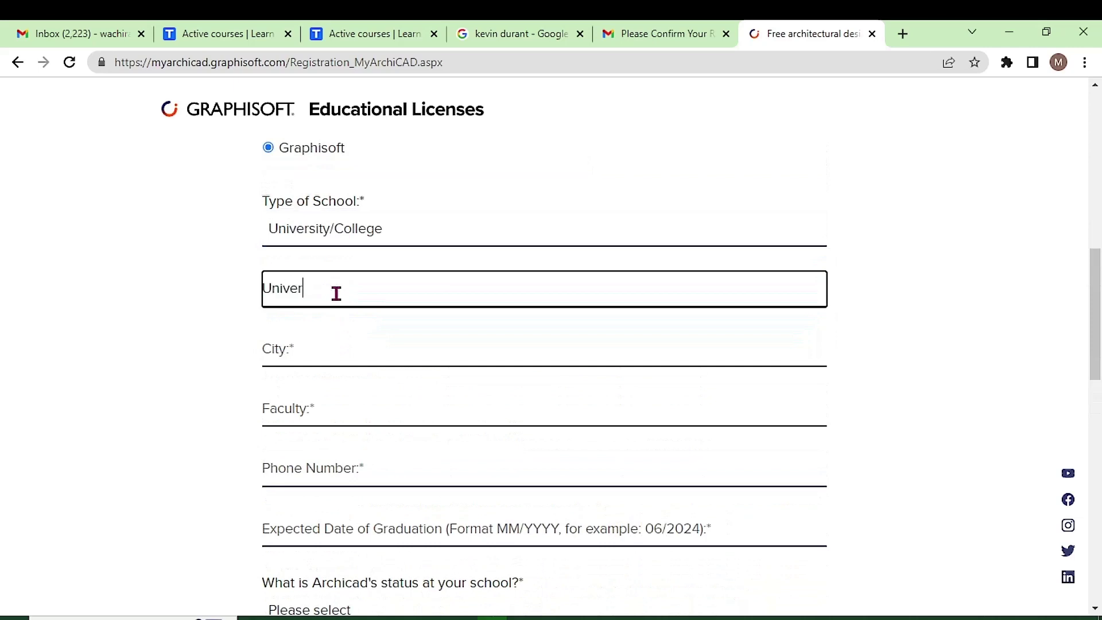
{"action": "type", "text": "University of Nairobi"}
Enter Nairobi as the city and Built Environment as the faculty in the educational license form
{"action": "left_click", "coordinate": [323, 348]}
{"action": "type", "text": "Na"}
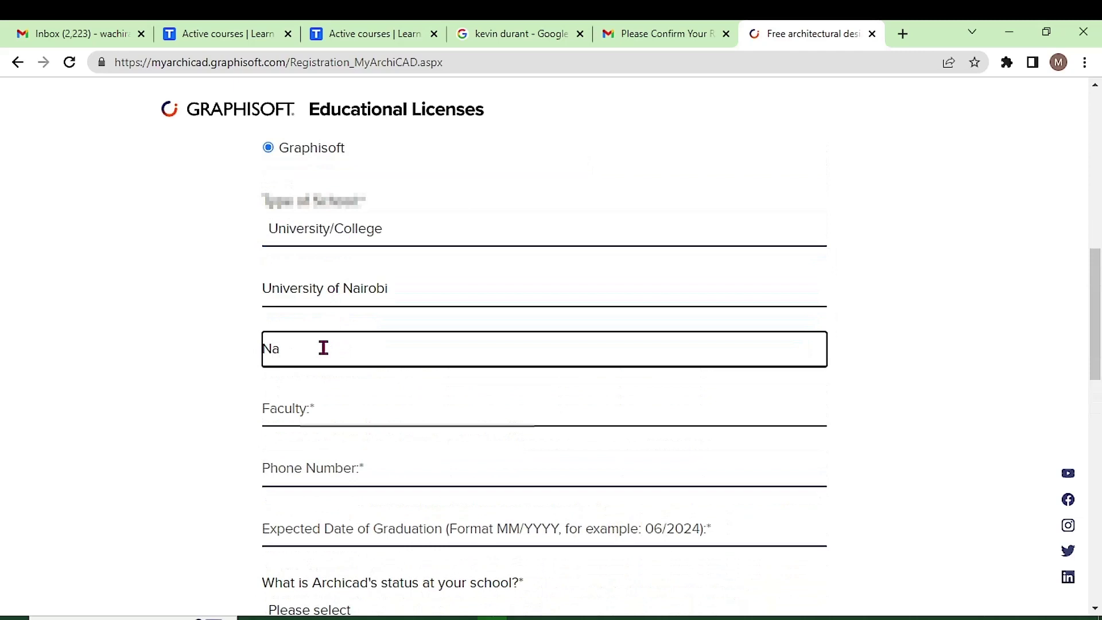
{"action": "type", "text": "irobi"}
{"action": "left_click", "coordinate": [321, 408]}
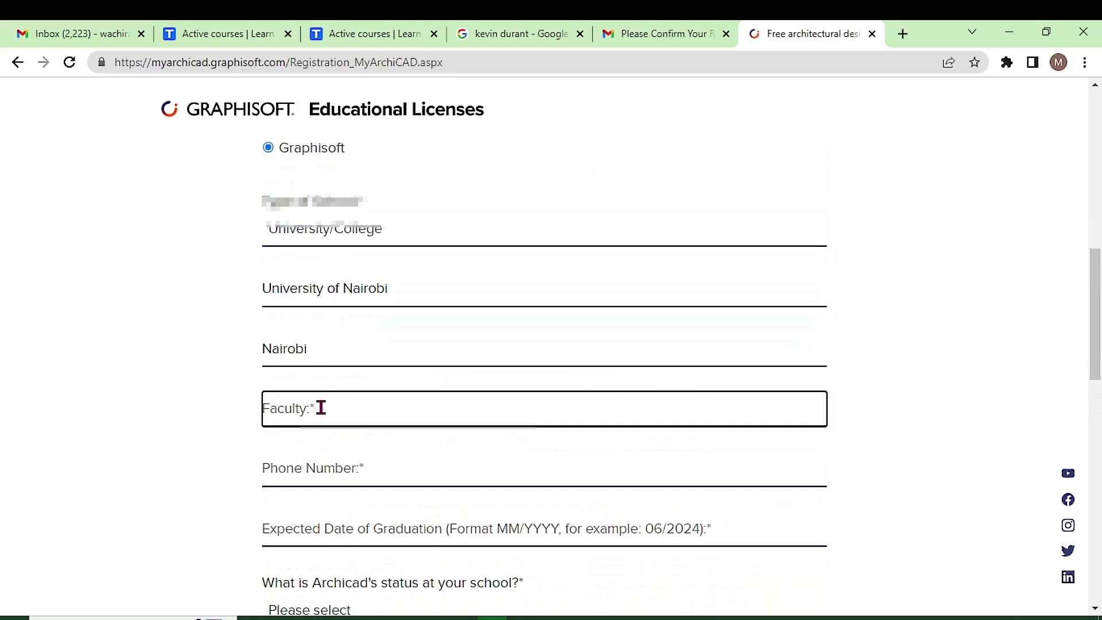
{"action": "type", "text": "Built "}
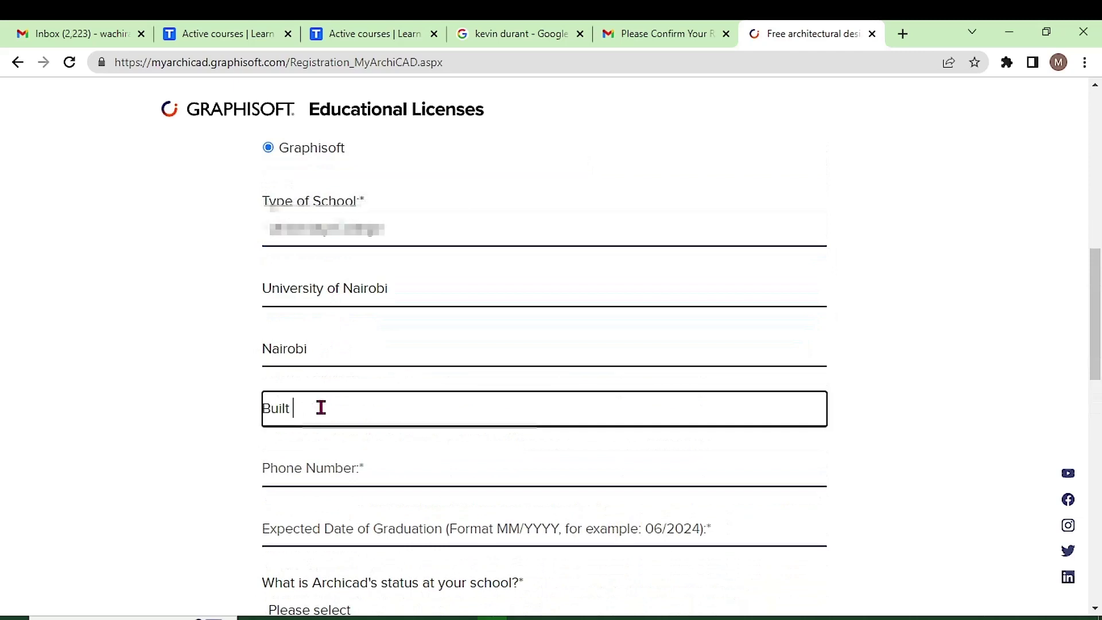
{"action": "type", "text": "Environment"}
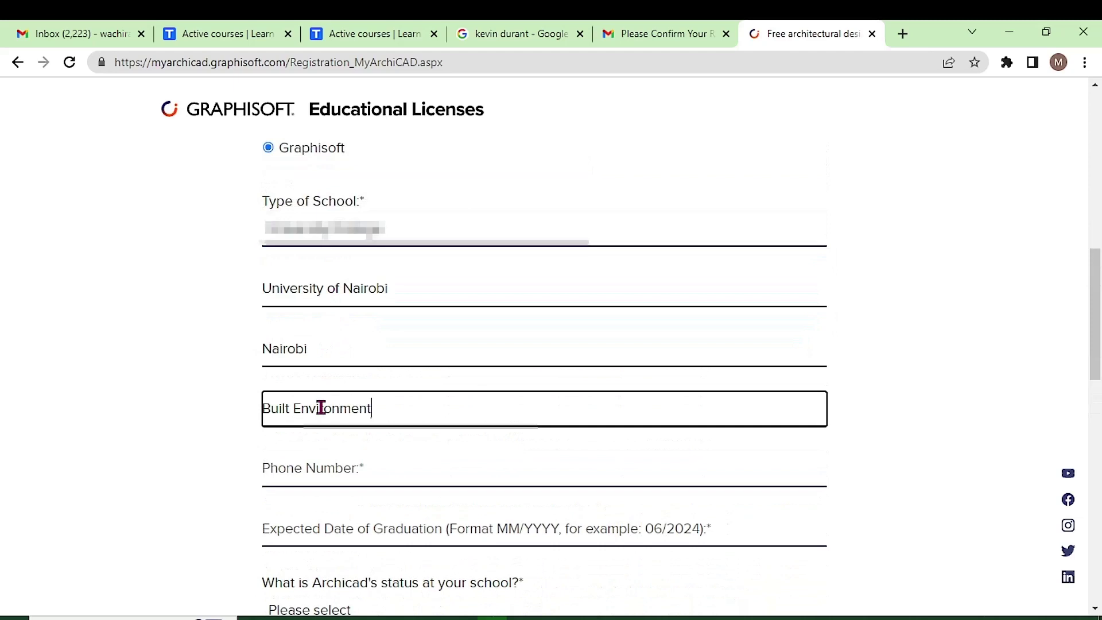
Enter the student's phone number in the educational license form
{"action": "scroll", "coordinate": [321, 408], "scroll_direction": "down", "scroll_amount": 1}
{"action": "left_click", "coordinate": [320, 387]}
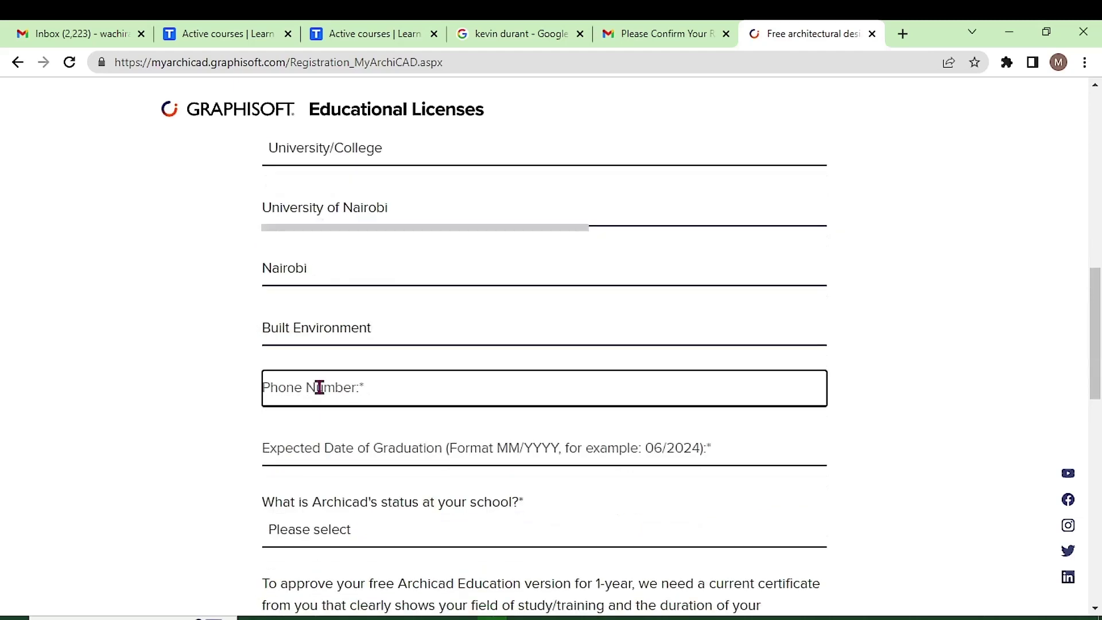
{"action": "scroll", "coordinate": [320, 386], "scroll_direction": "up", "scroll_amount": 2}
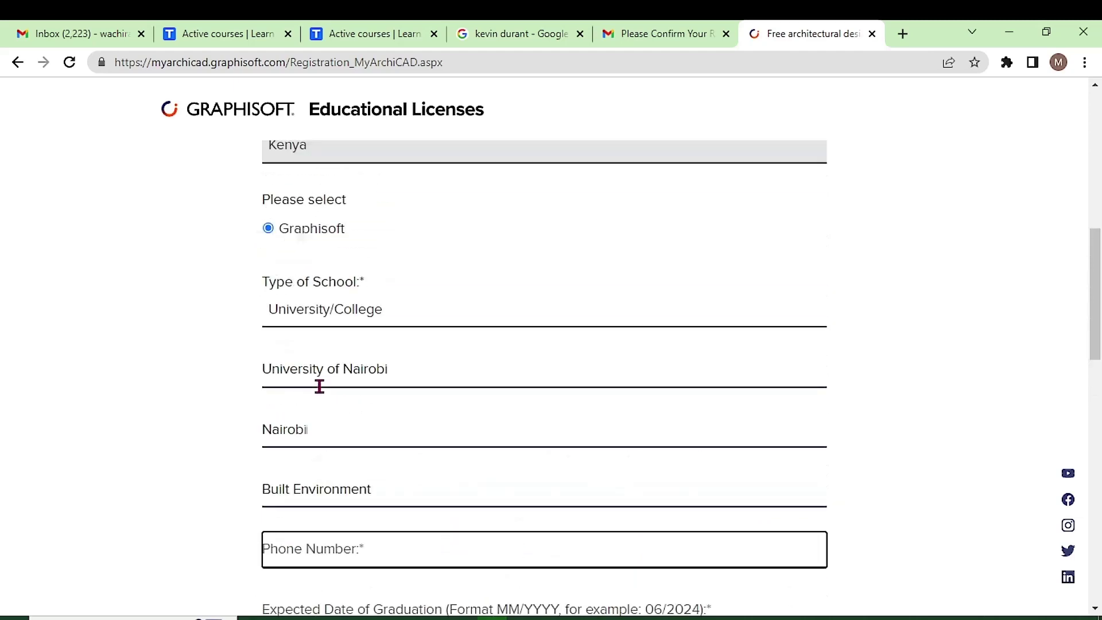
{"action": "scroll", "coordinate": [320, 386], "scroll_direction": "down", "scroll_amount": 3}
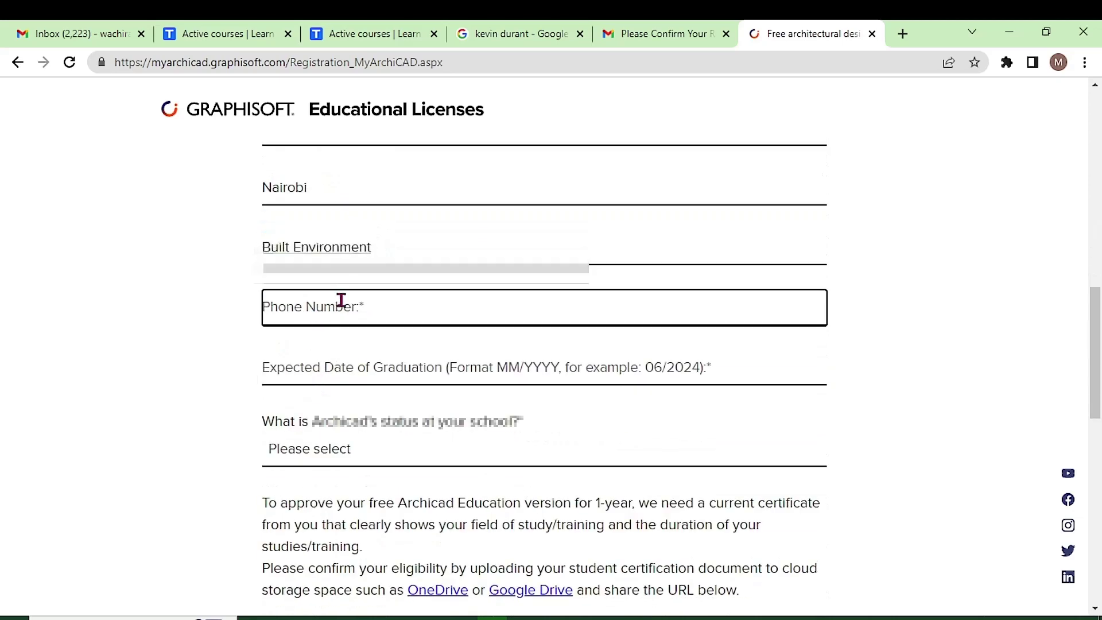
{"action": "left_click", "coordinate": [343, 366]}
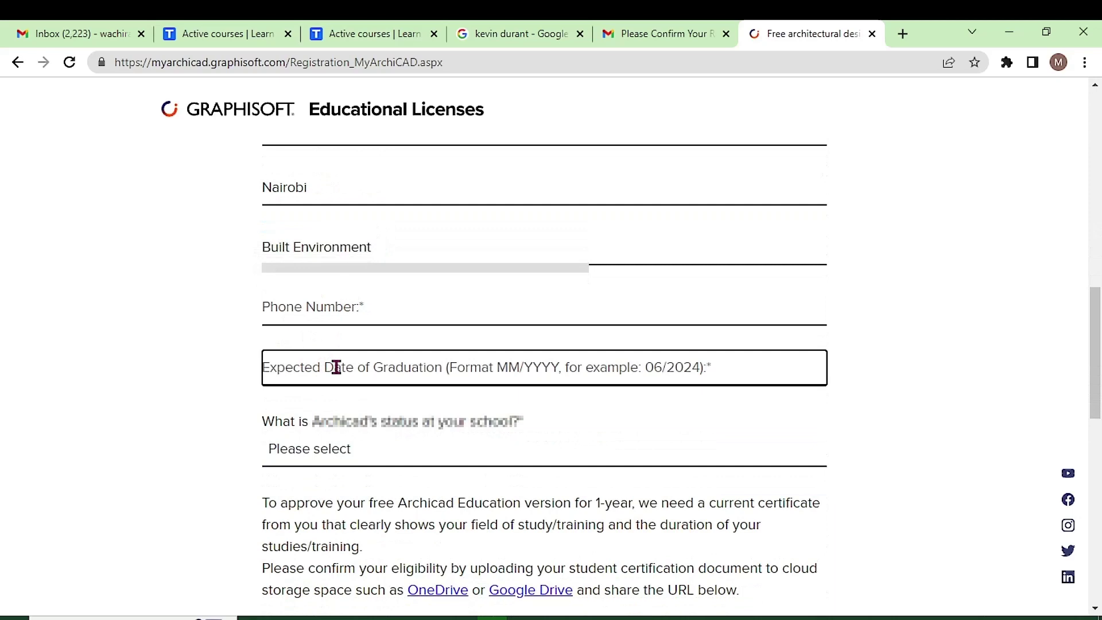
{"action": "left_click", "coordinate": [305, 308]}
{"action": "type", "text": "070"}
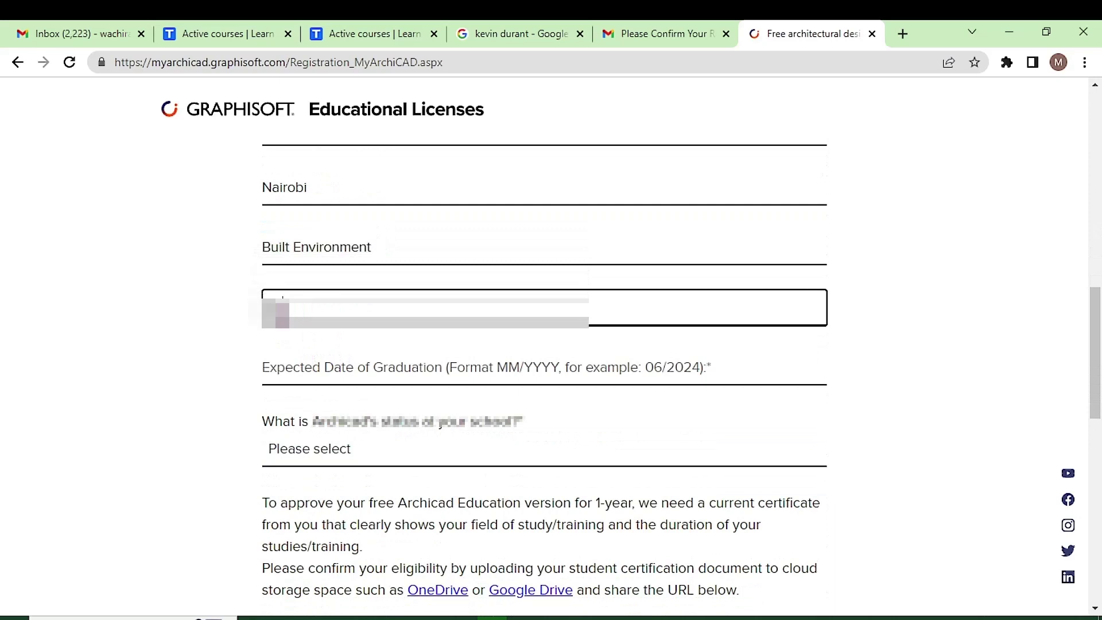
{"action": "type", "text": "7"}
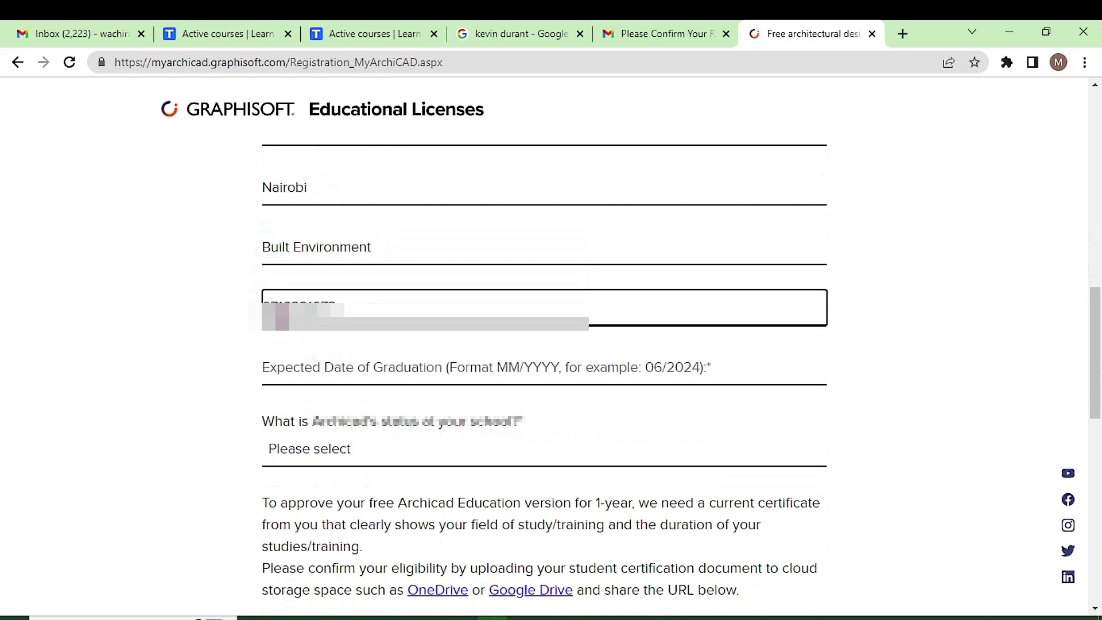
Enter 09/2023 as the expected date of graduation
{"action": "left_click", "coordinate": [291, 368]}
{"action": "scroll", "coordinate": [290, 369], "scroll_direction": "down", "scroll_amount": 1}
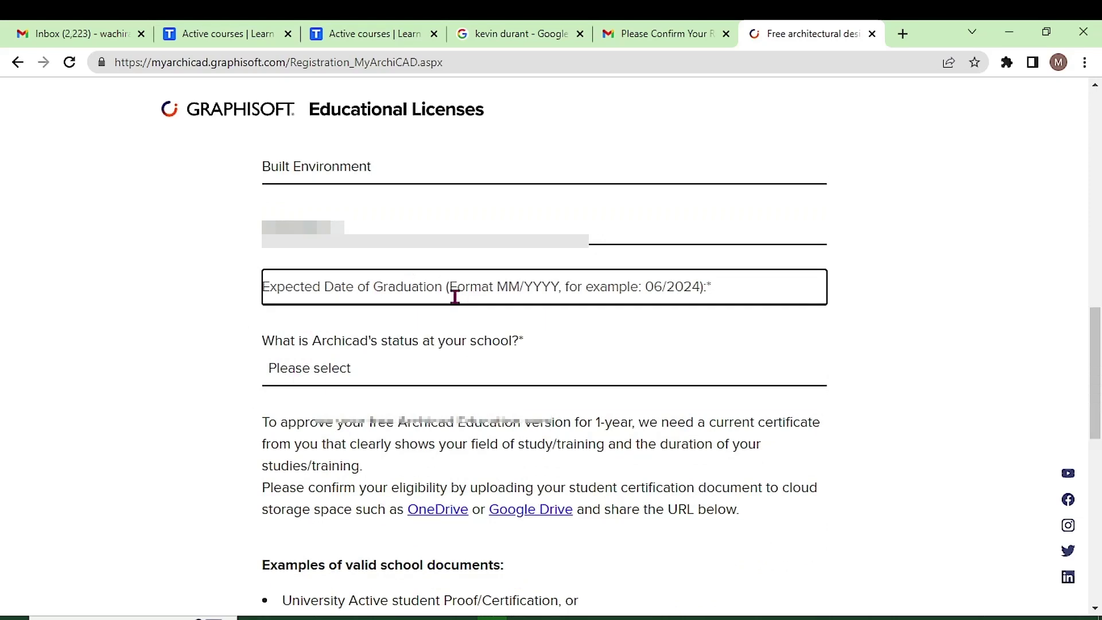
{"action": "type", "text": "09/2023"}
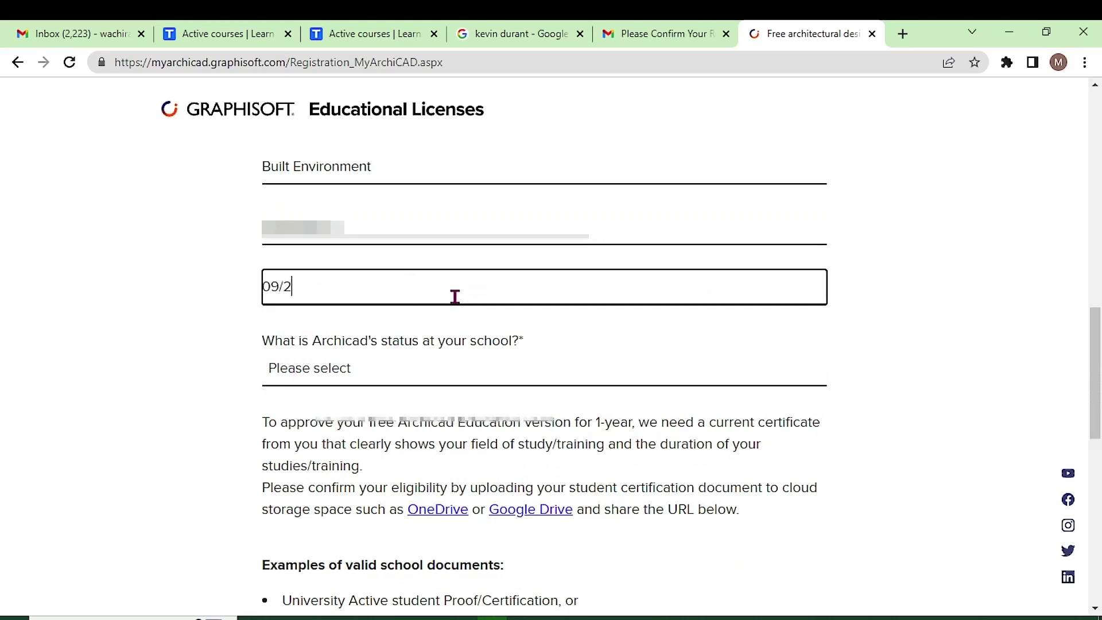
Set Archicad's status at the school to Required Archicad course
{"action": "left_click", "coordinate": [352, 374]}
{"action": "scroll", "coordinate": [352, 373], "scroll_direction": "down", "scroll_amount": 1}
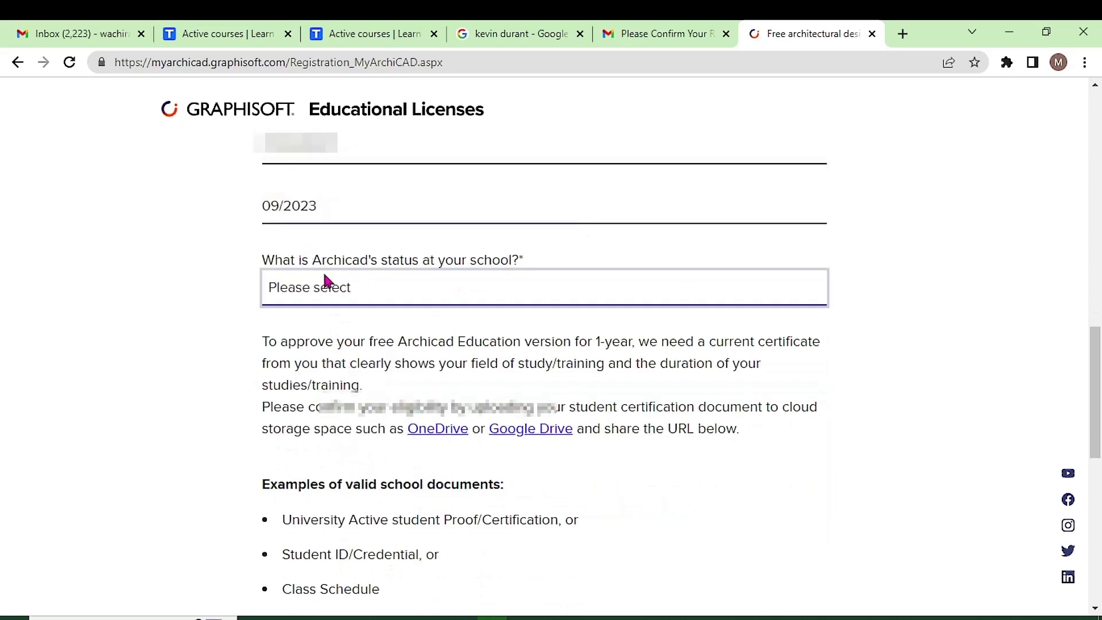
{"action": "left_click", "coordinate": [392, 287]}
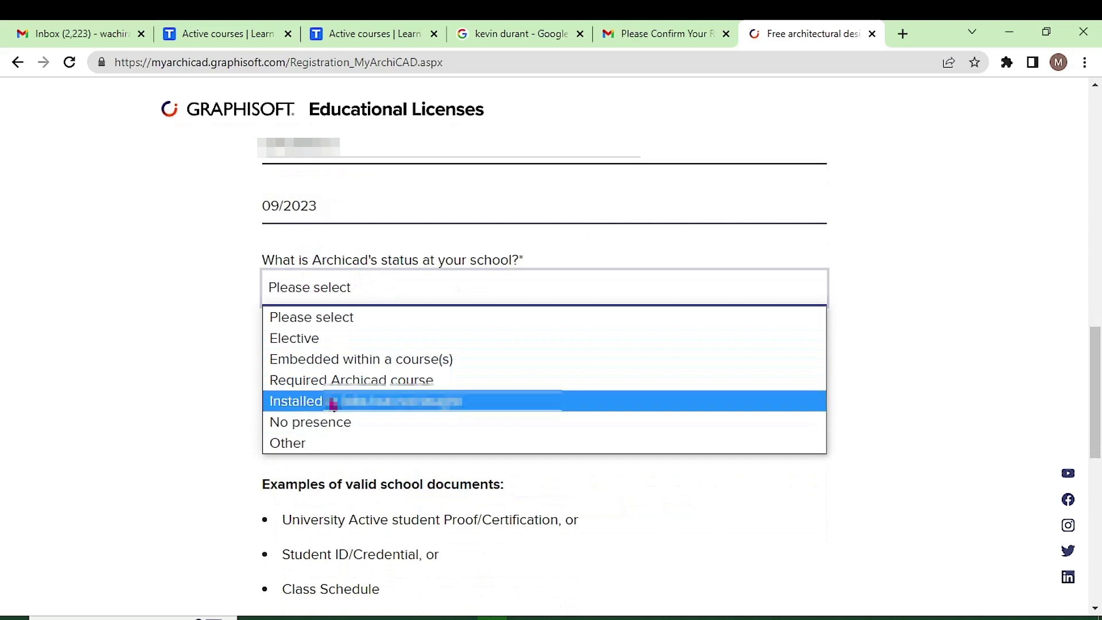
{"action": "left_click", "coordinate": [332, 381]}
Review the student certification instructions and the examples of valid school documents
{"action": "scroll", "coordinate": [446, 270], "scroll_direction": "down", "scroll_amount": 2}
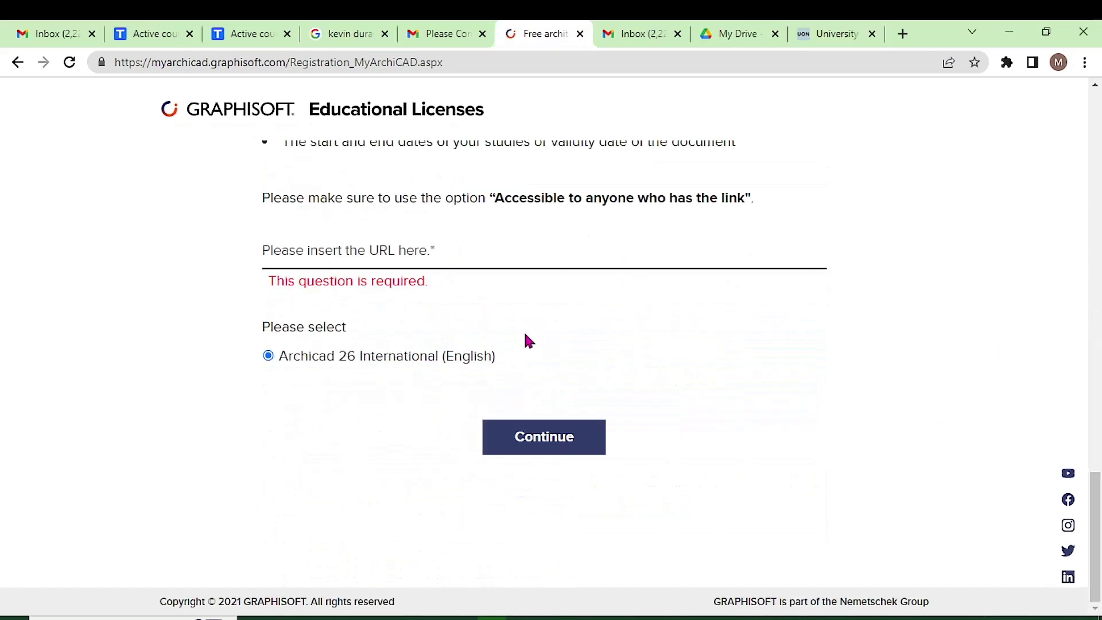
{"action": "scroll", "coordinate": [528, 339], "scroll_direction": "up", "scroll_amount": 8}
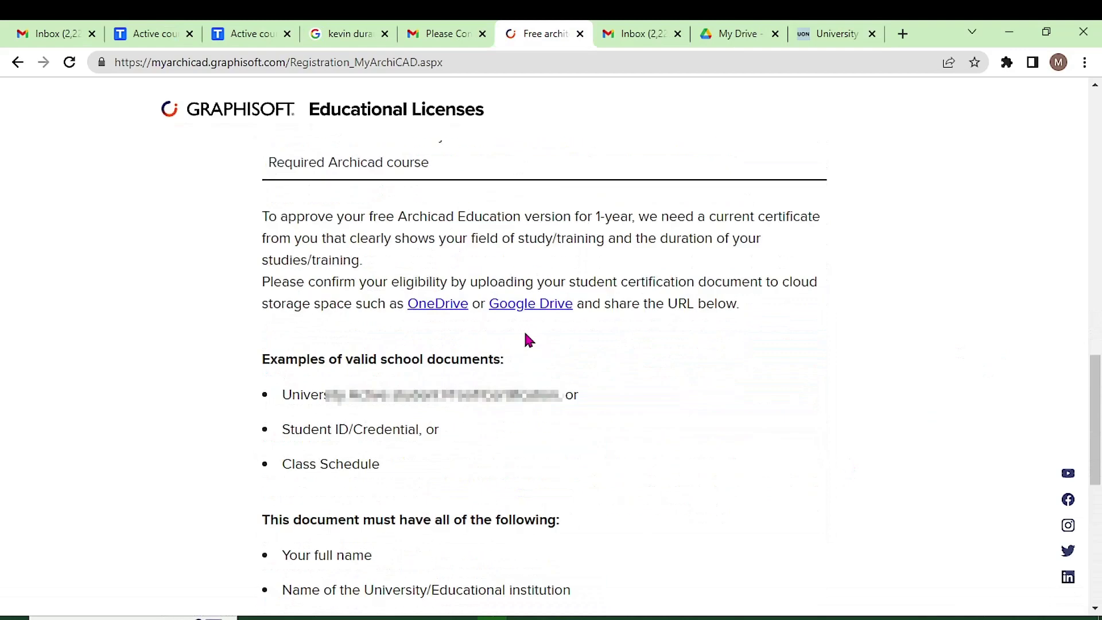
{"action": "scroll", "coordinate": [528, 339], "scroll_direction": "down", "scroll_amount": 4}
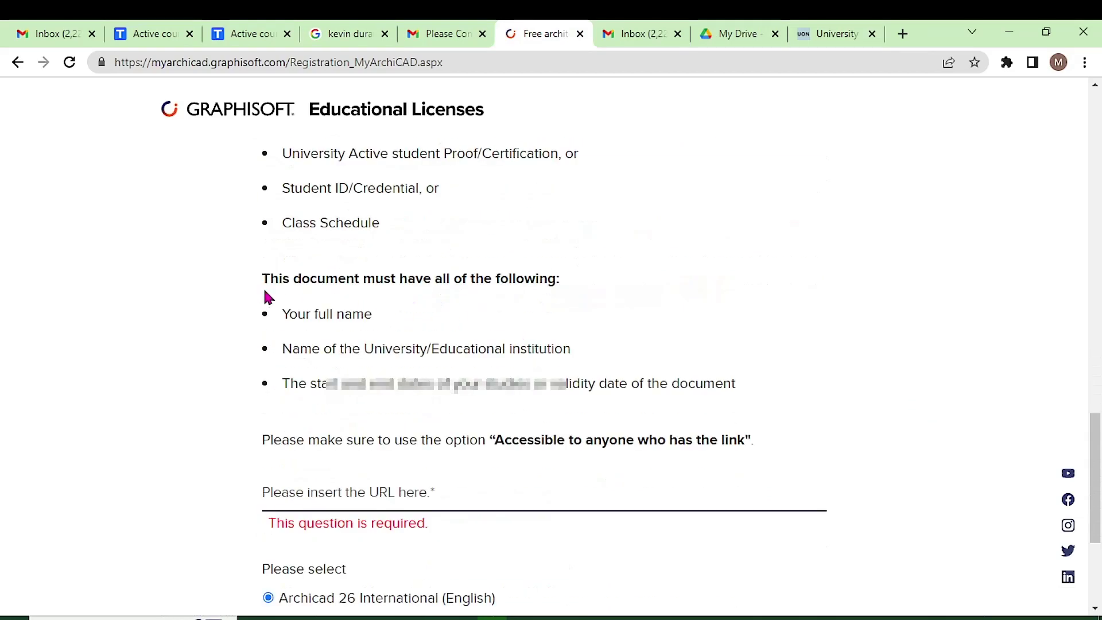
{"action": "scroll", "coordinate": [265, 291], "scroll_direction": "up", "scroll_amount": 3}
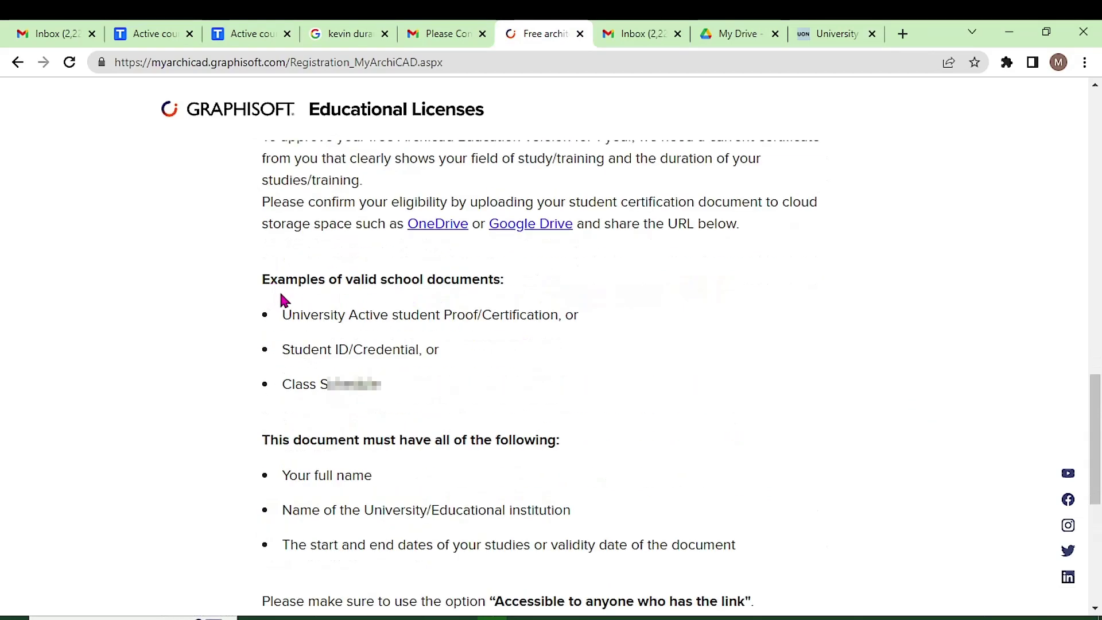
{"action": "left_click_drag", "start_coordinate": [313, 314], "coordinate": [574, 312]}
{"action": "left_click_drag", "start_coordinate": [285, 350], "coordinate": [416, 347]}
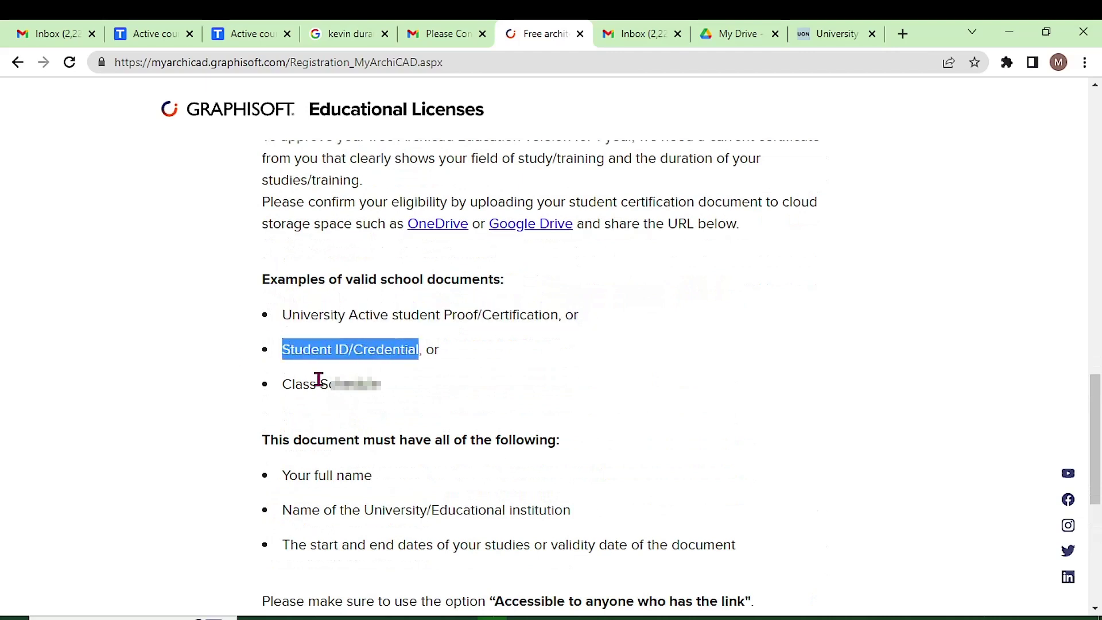
{"action": "left_click_drag", "start_coordinate": [290, 383], "coordinate": [392, 387]}
Check which details the school document must contain and which link-sharing option the document URL requires
{"action": "scroll", "coordinate": [392, 388], "scroll_direction": "down", "scroll_amount": 3}
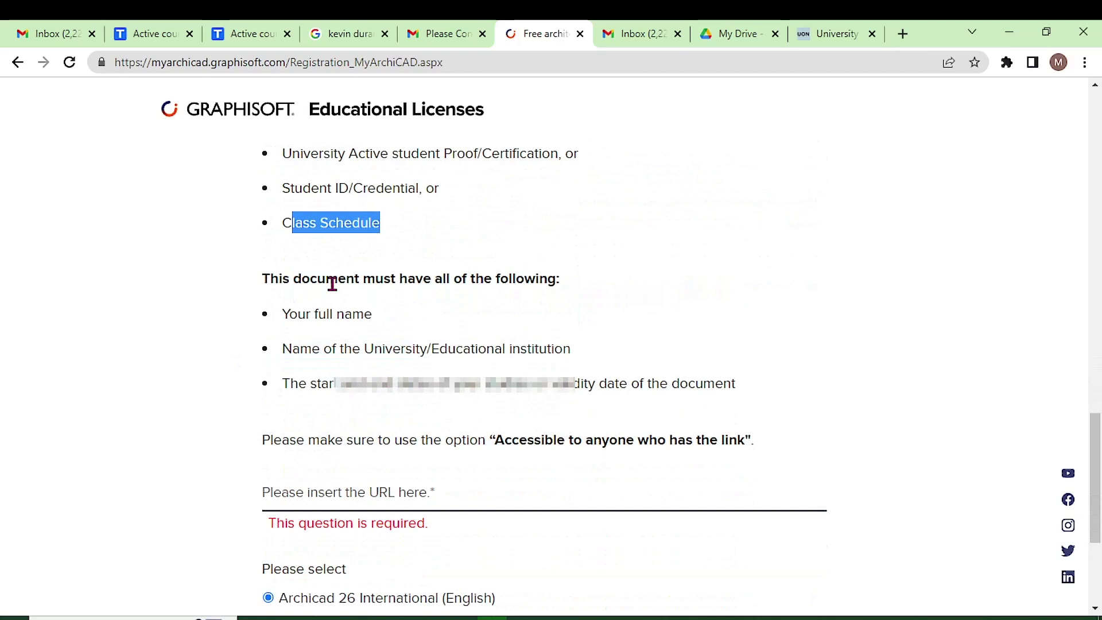
{"action": "left_click_drag", "start_coordinate": [285, 317], "coordinate": [379, 319]}
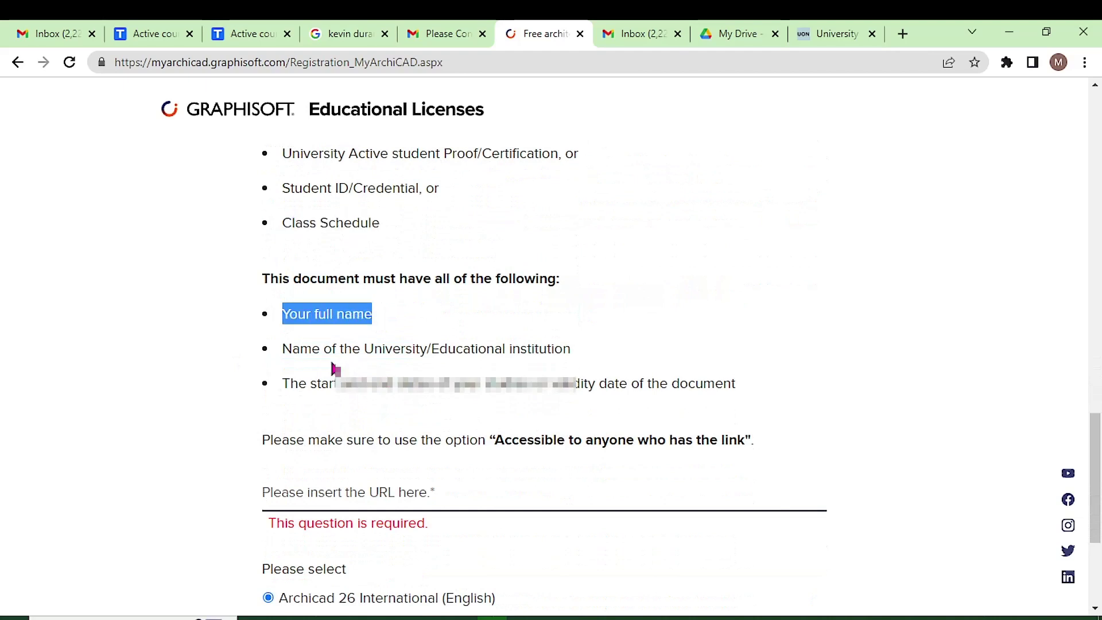
{"action": "left_click_drag", "start_coordinate": [292, 348], "coordinate": [393, 349]}
{"action": "left_click_drag", "start_coordinate": [282, 384], "coordinate": [680, 383]}
{"action": "scroll", "coordinate": [495, 404], "scroll_direction": "down", "scroll_amount": 1}
{"action": "left_click", "coordinate": [351, 411]}
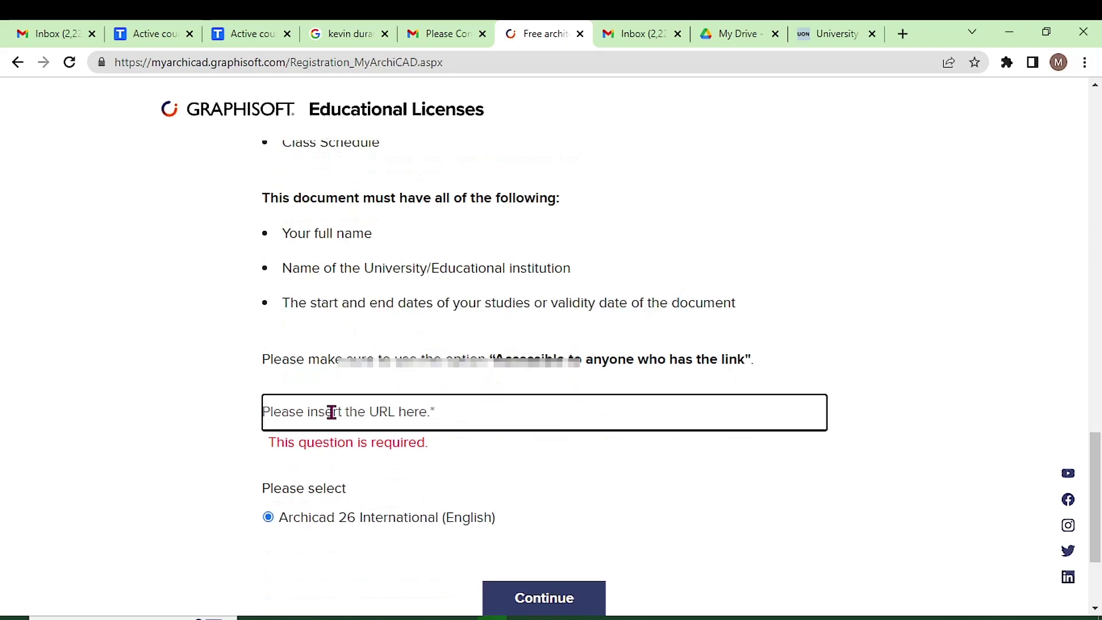
{"action": "left_click_drag", "start_coordinate": [494, 360], "coordinate": [751, 359]}
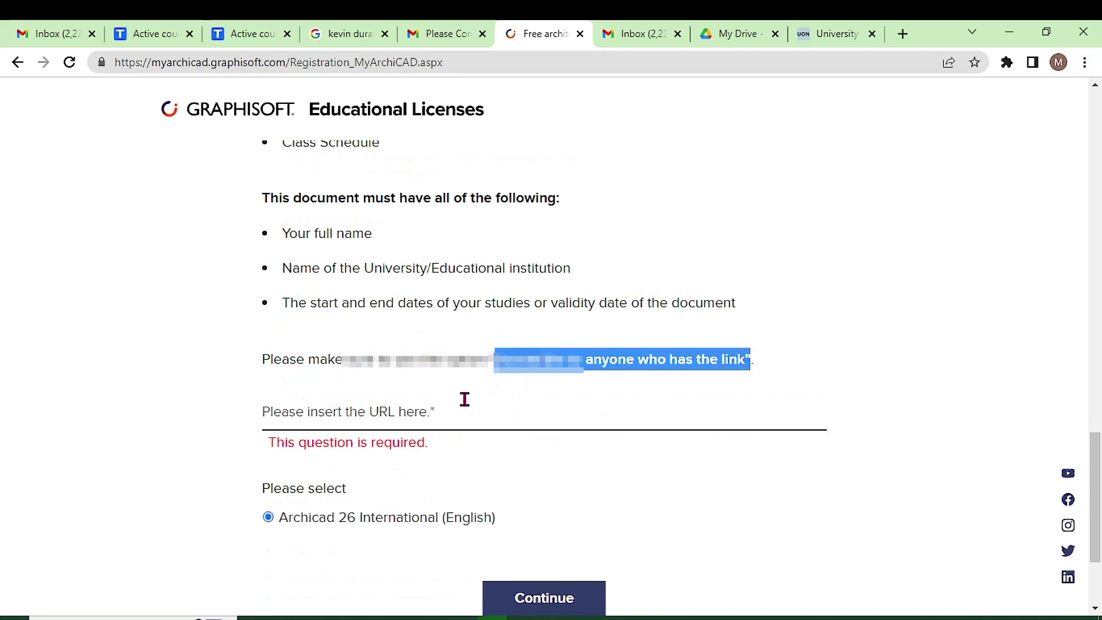
{"action": "left_click", "coordinate": [341, 414]}
Recheck the Student ID/Credential example and the document requirements against the required URL field
{"action": "scroll", "coordinate": [321, 357], "scroll_direction": "up", "scroll_amount": 4}
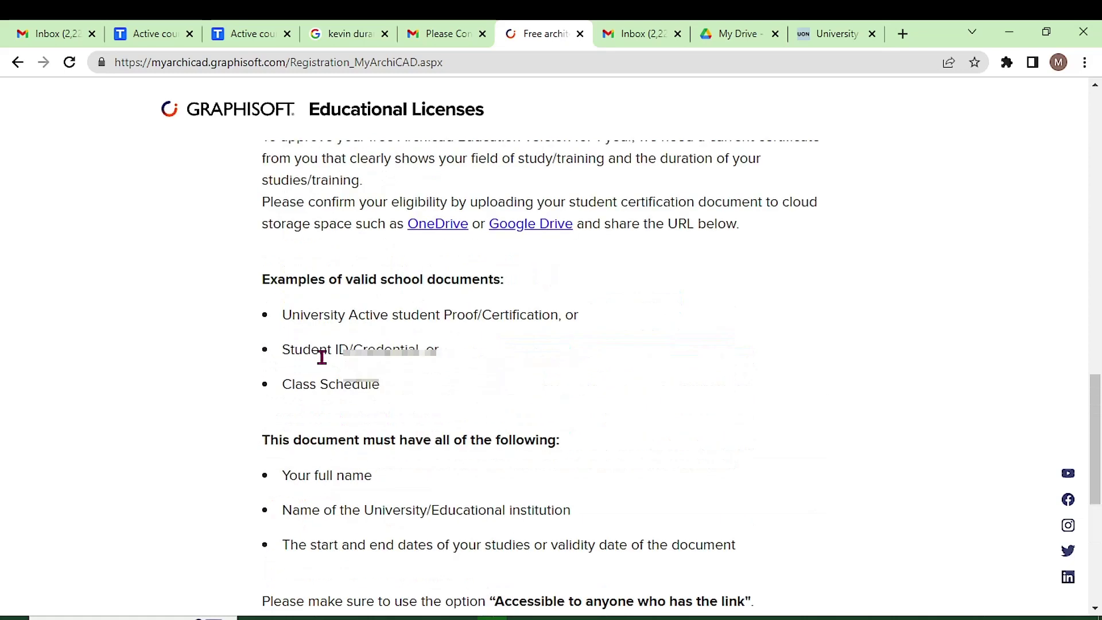
{"action": "left_click_drag", "start_coordinate": [282, 351], "coordinate": [450, 347]}
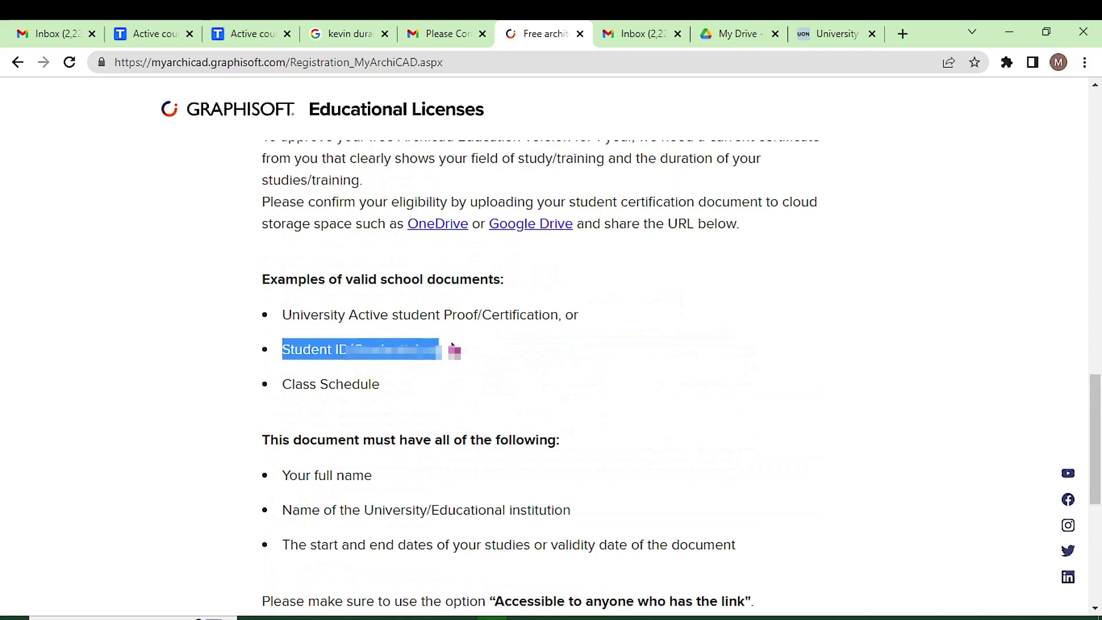
{"action": "scroll", "coordinate": [452, 348], "scroll_direction": "down", "scroll_amount": 5}
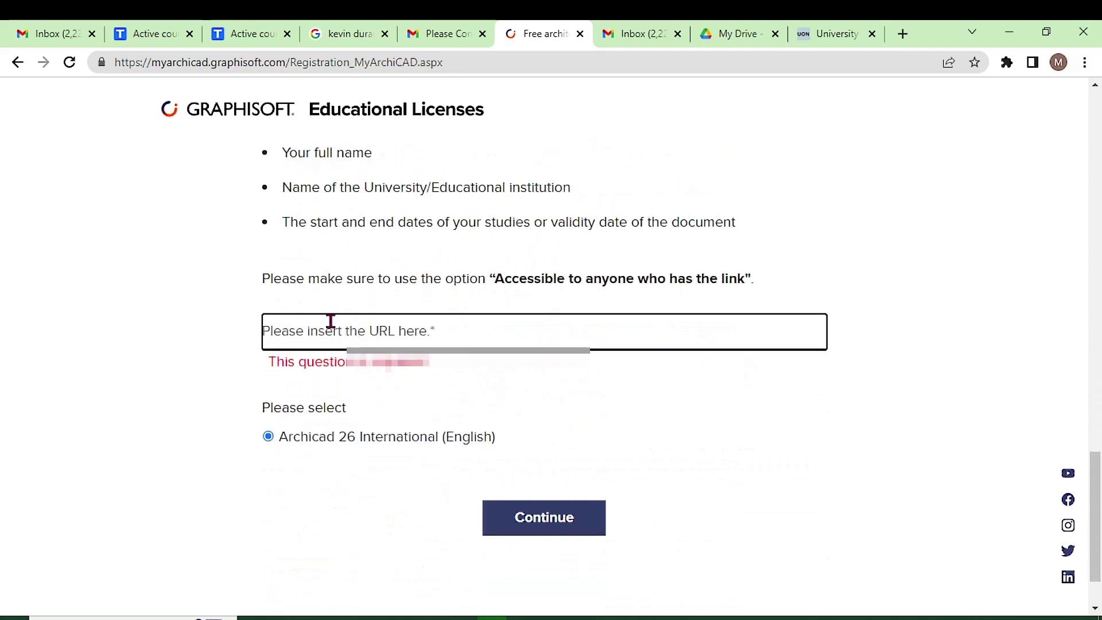
{"action": "scroll", "coordinate": [302, 285], "scroll_direction": "up", "scroll_amount": 3}
{"action": "left_click_drag", "start_coordinate": [283, 316], "coordinate": [373, 314]}
{"action": "left_click_drag", "start_coordinate": [275, 350], "coordinate": [279, 150]}
{"action": "left_click", "coordinate": [450, 381]}
{"action": "scroll", "coordinate": [382, 391], "scroll_direction": "down", "scroll_amount": 1}
{"action": "left_click", "coordinate": [351, 401]}
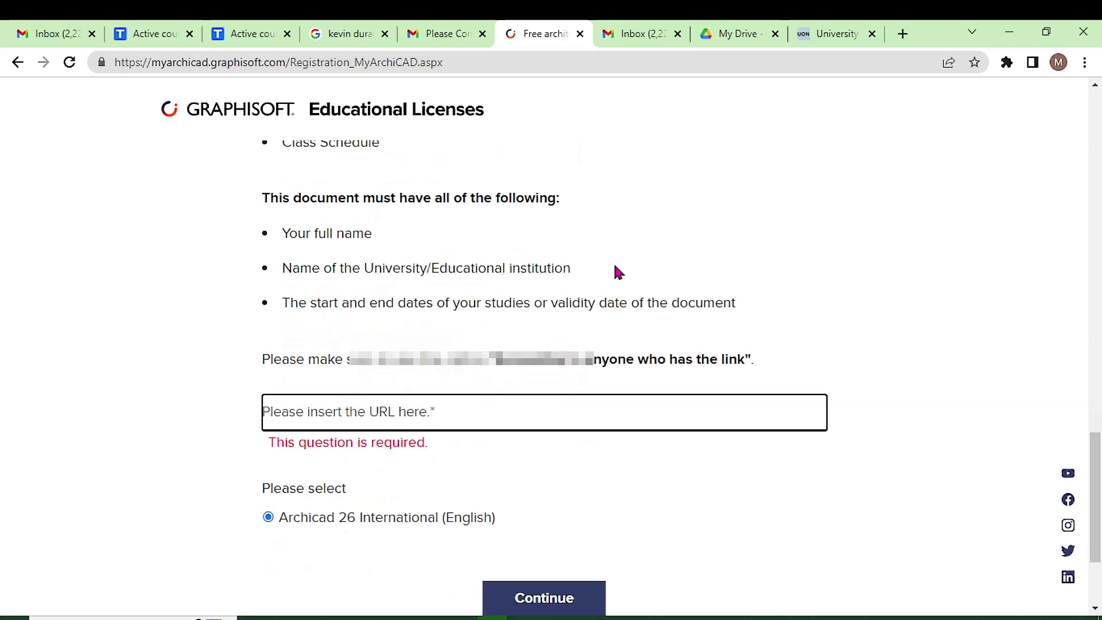
Switch to Google Drive and set the general access of GRAP.png to Anyone with the link
{"action": "left_click", "coordinate": [727, 37]}
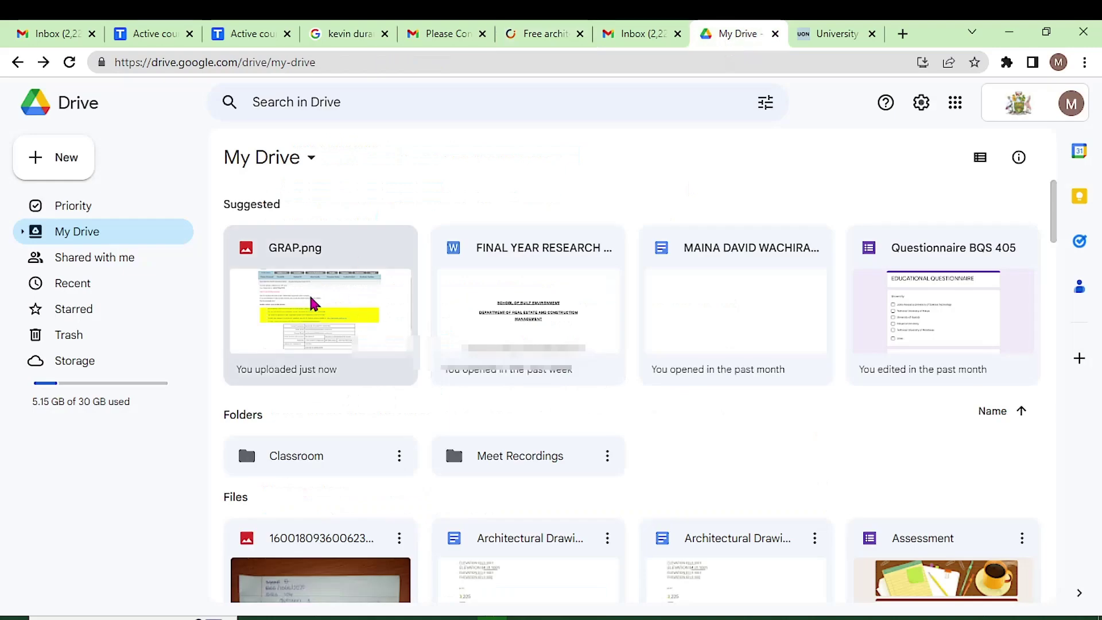
{"action": "right_click", "coordinate": [332, 298]}
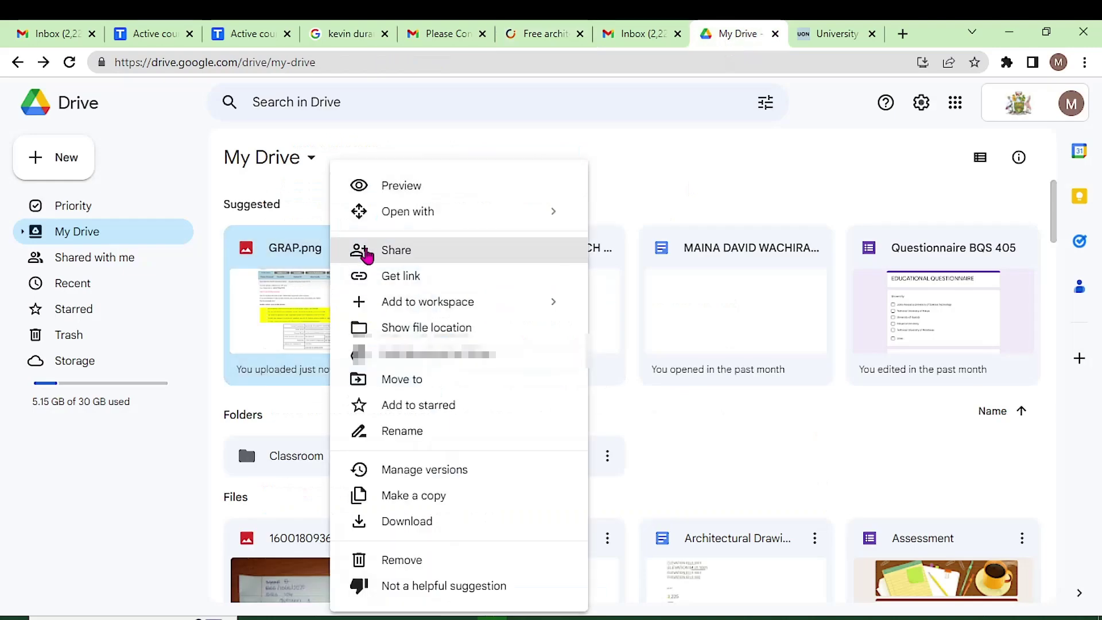
{"action": "right_click", "coordinate": [303, 298]}
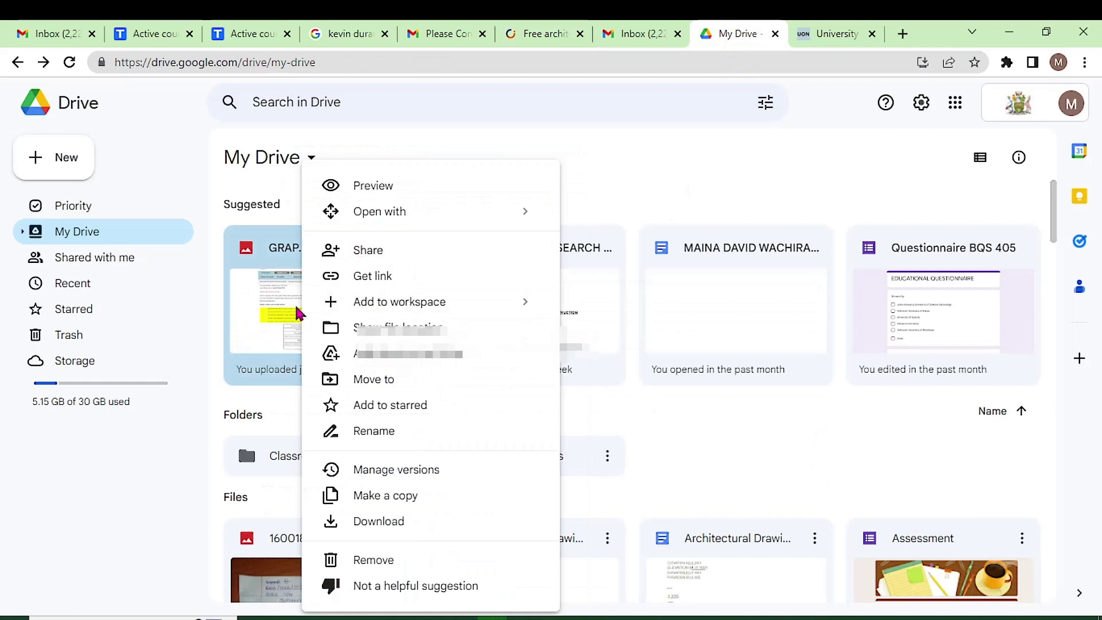
{"action": "left_click", "coordinate": [381, 260]}
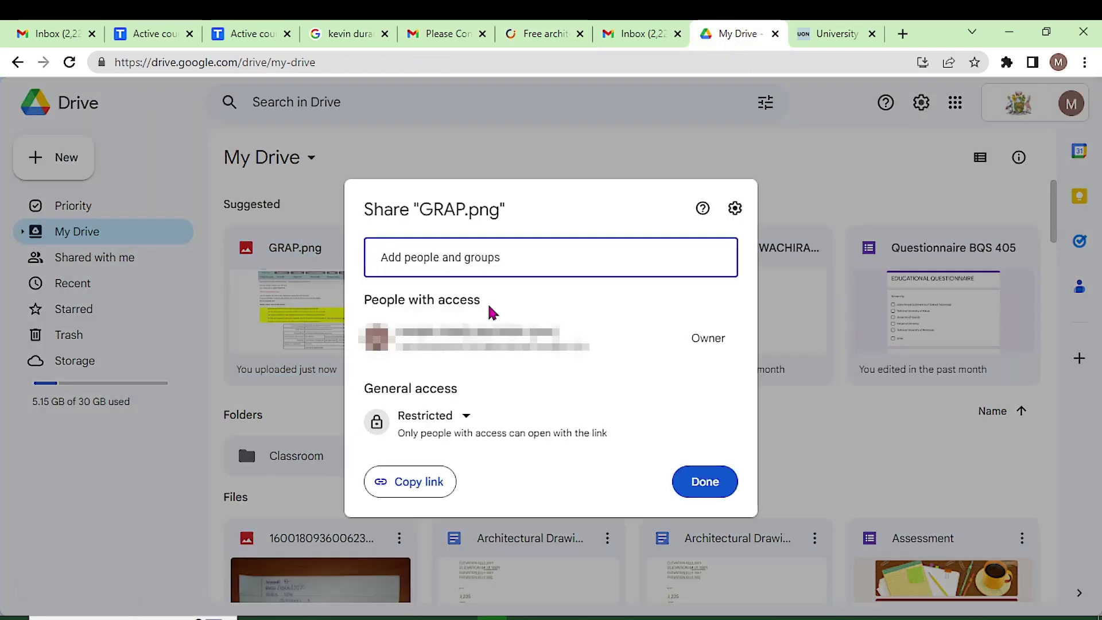
{"action": "left_click", "coordinate": [463, 416]}
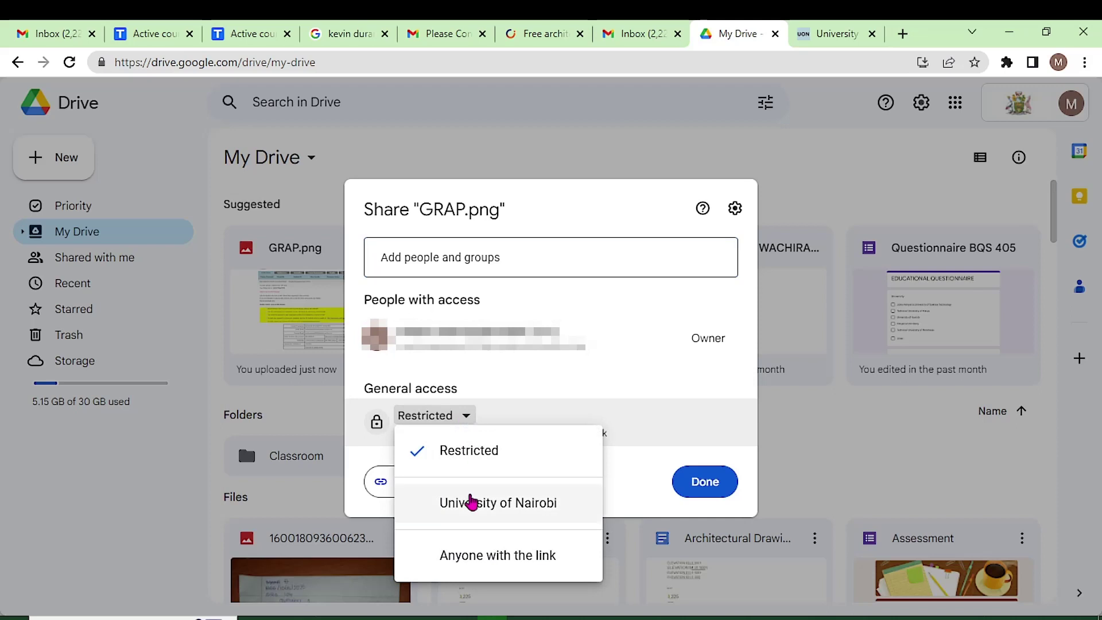
{"action": "left_click", "coordinate": [474, 556]}
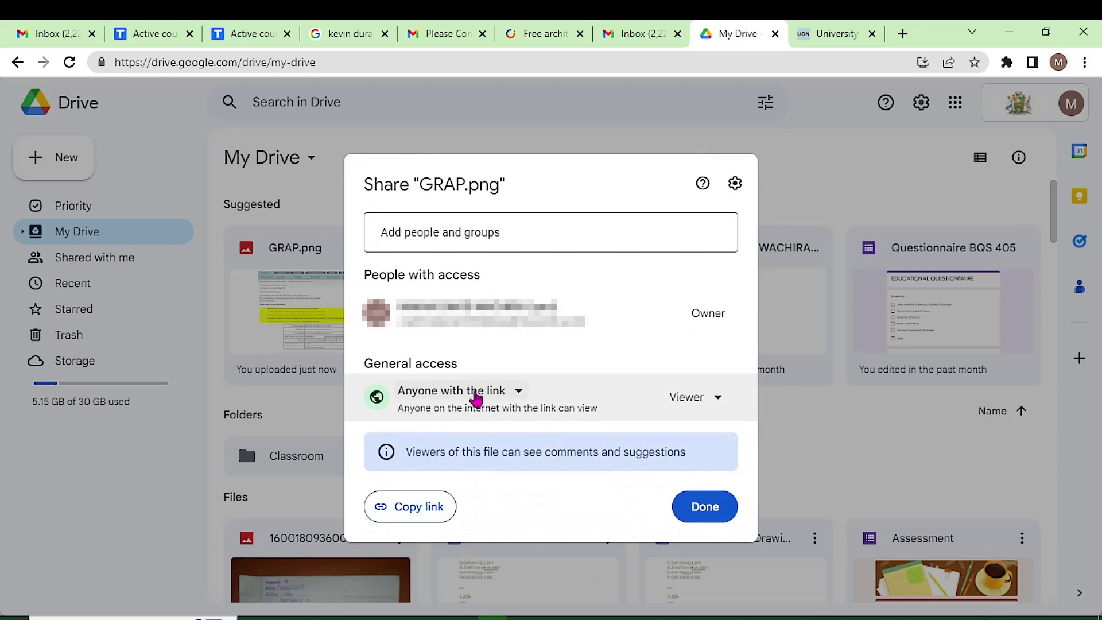
Copy the sharing link of GRAP.png, paste it into the registration form's required document URL field, and submit the form
{"action": "left_click", "coordinate": [428, 512]}
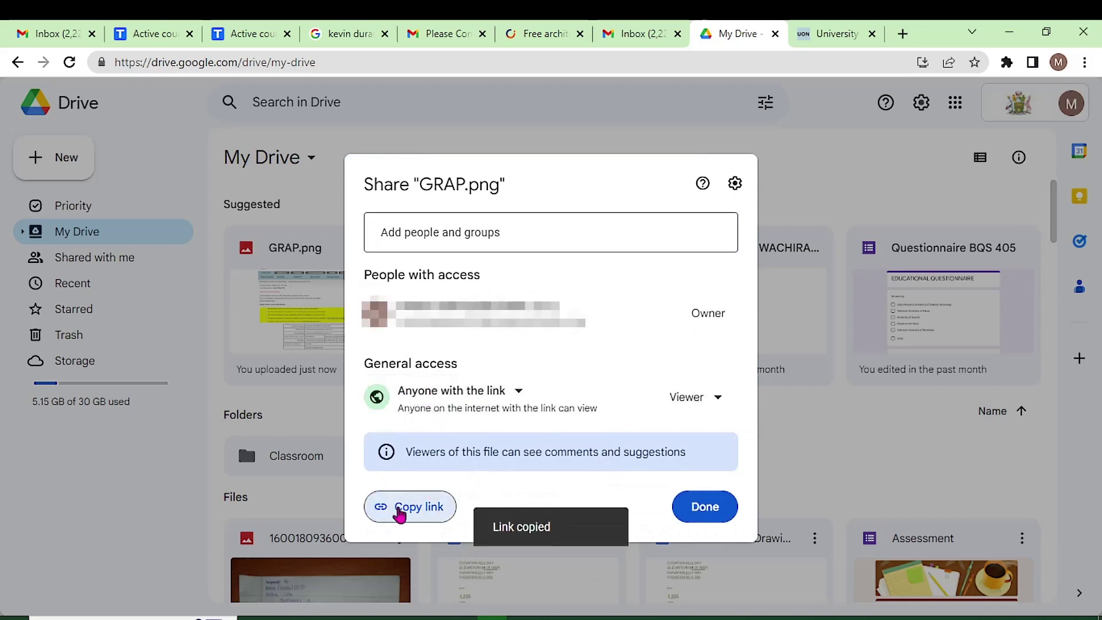
{"action": "left_click", "coordinate": [548, 33]}
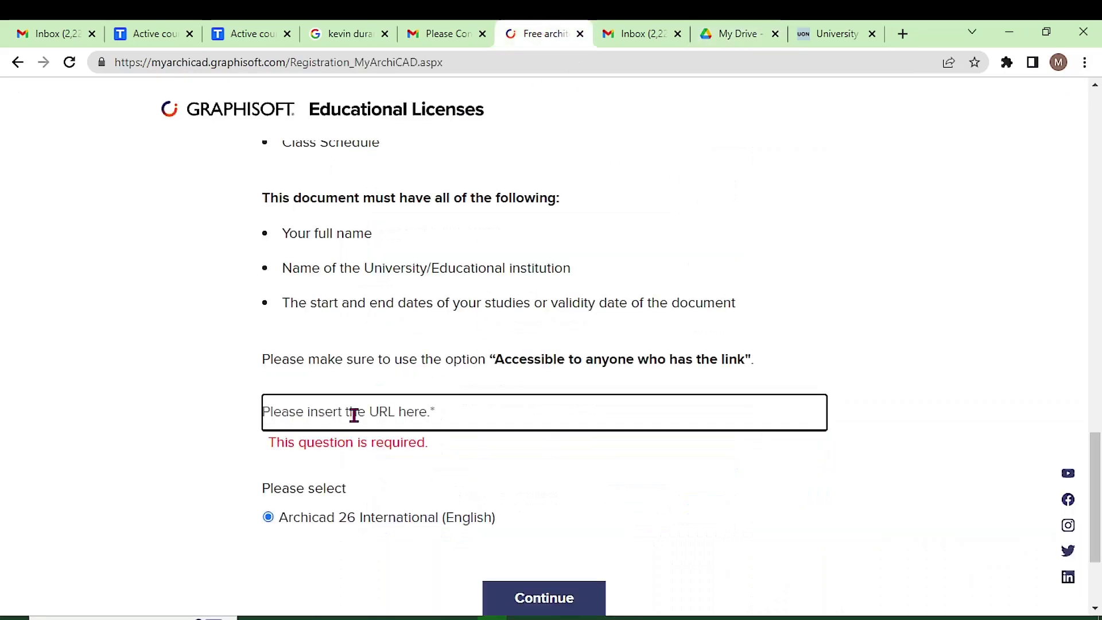
{"action": "right_click", "coordinate": [355, 417]}
{"action": "left_click", "coordinate": [400, 308]}
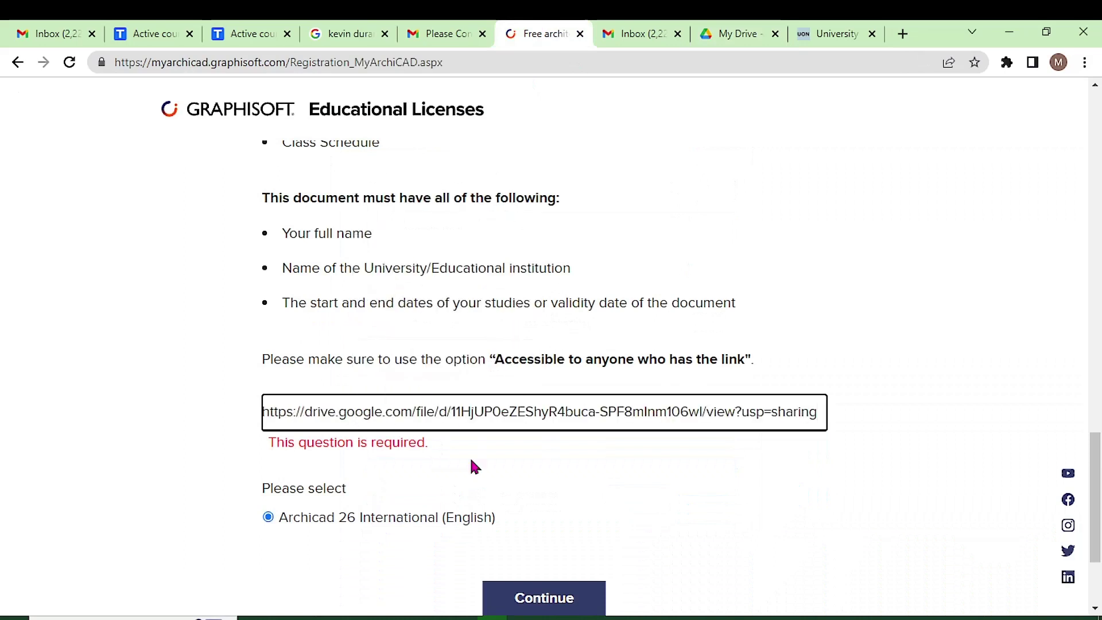
{"action": "scroll", "coordinate": [473, 468], "scroll_direction": "down", "scroll_amount": 3}
{"action": "left_click", "coordinate": [557, 437]}
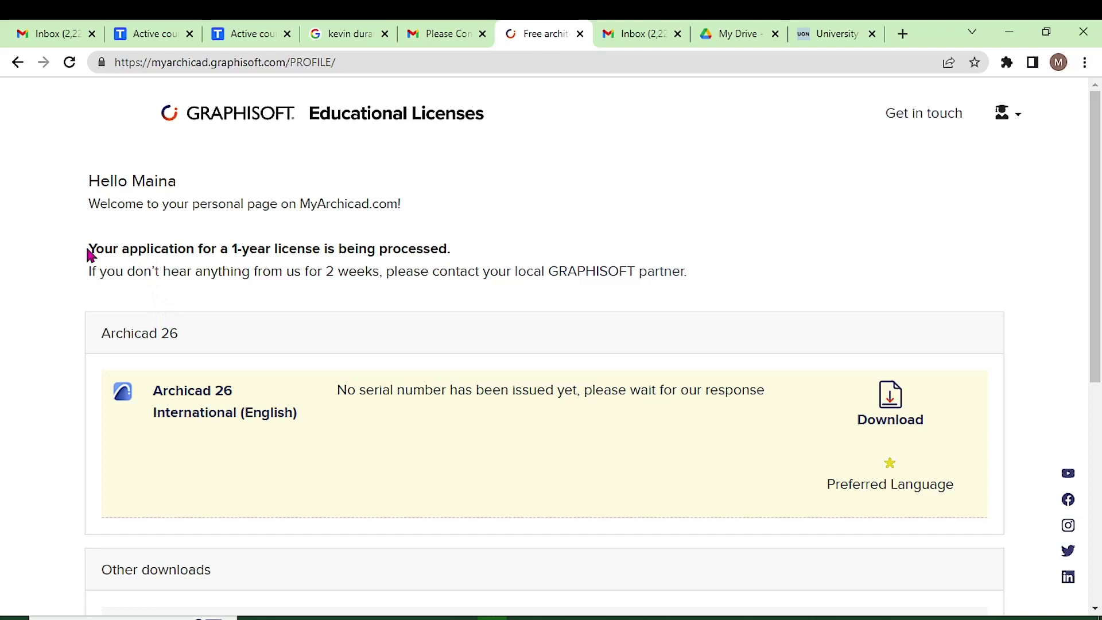
Check the status of the 1-year license application and the downloads offered on the MyArchicad profile page
{"action": "left_click_drag", "start_coordinate": [91, 246], "coordinate": [436, 249]}
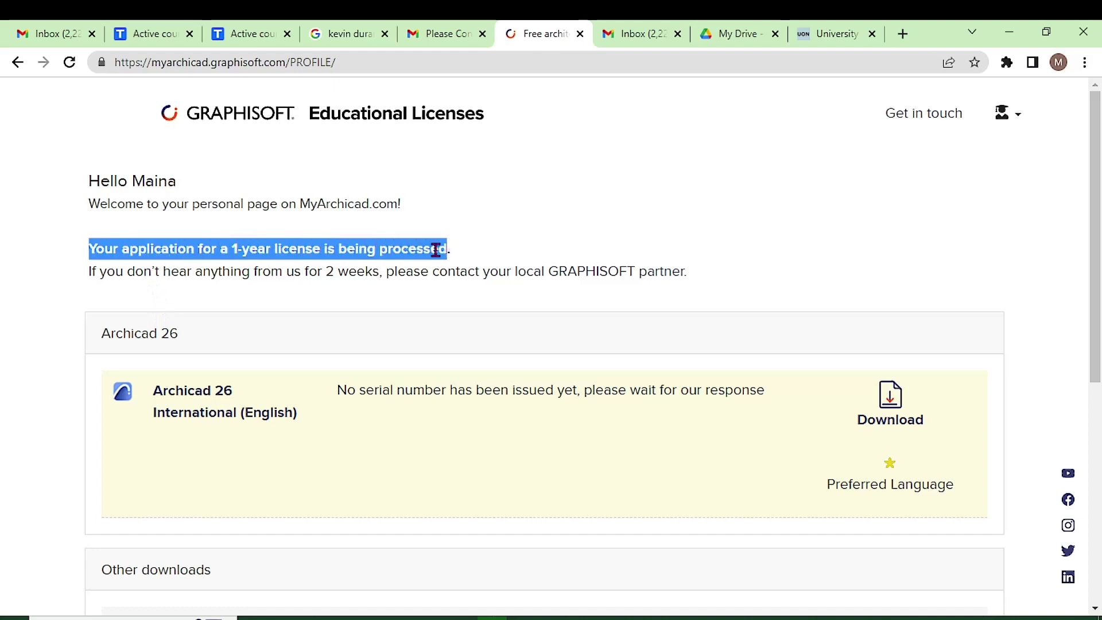
{"action": "left_click", "coordinate": [446, 251]}
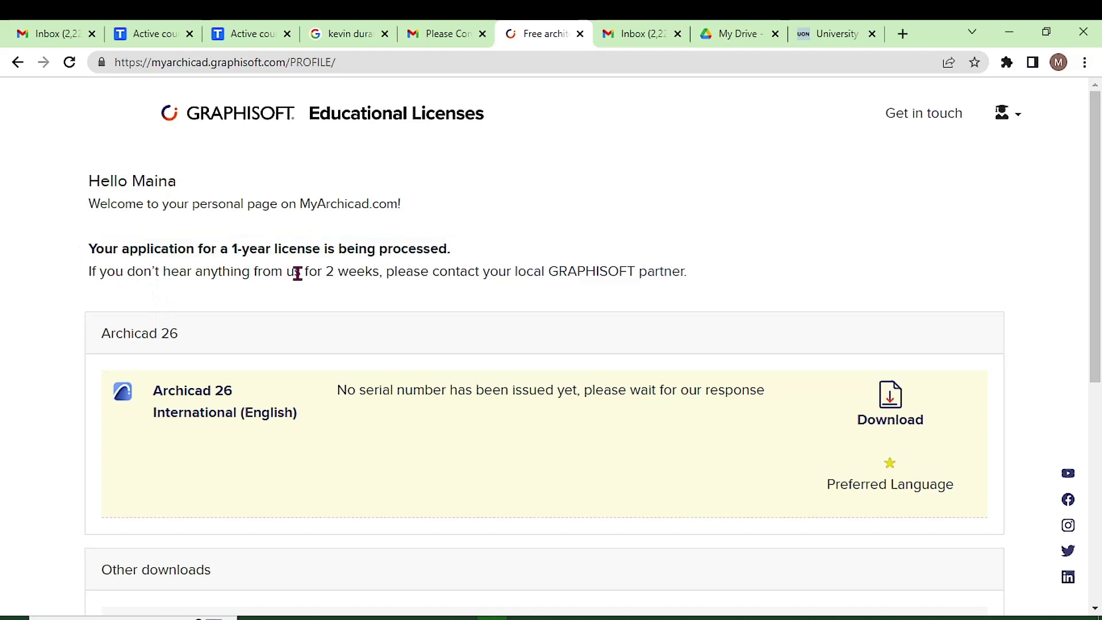
{"action": "scroll", "coordinate": [394, 397], "scroll_direction": "down", "scroll_amount": 3}
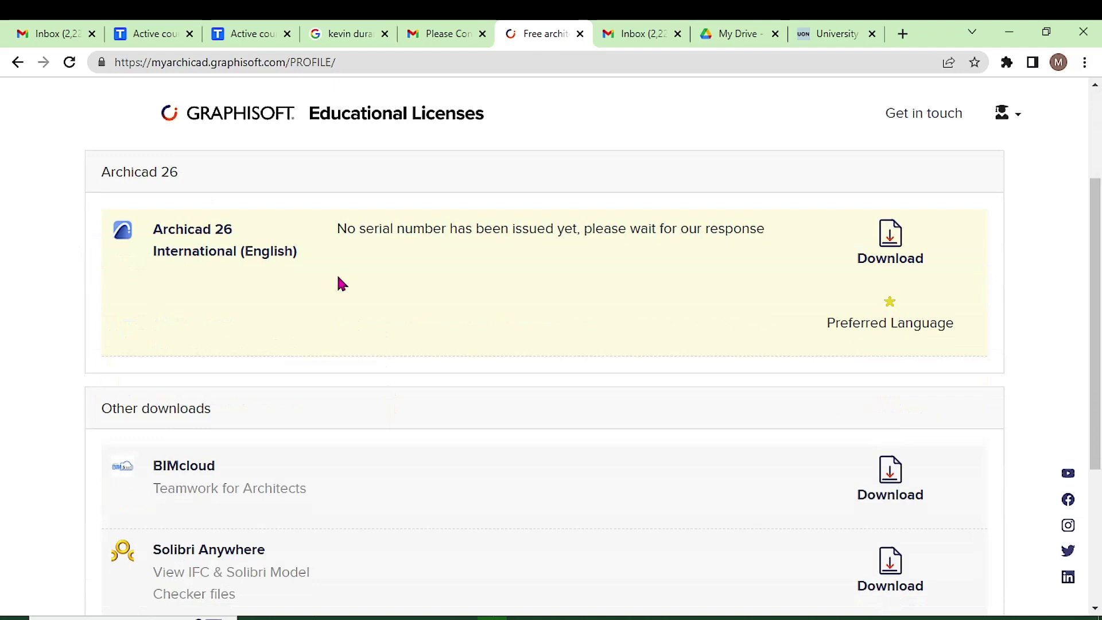
{"action": "scroll", "coordinate": [517, 273], "scroll_direction": "up", "scroll_amount": 3}
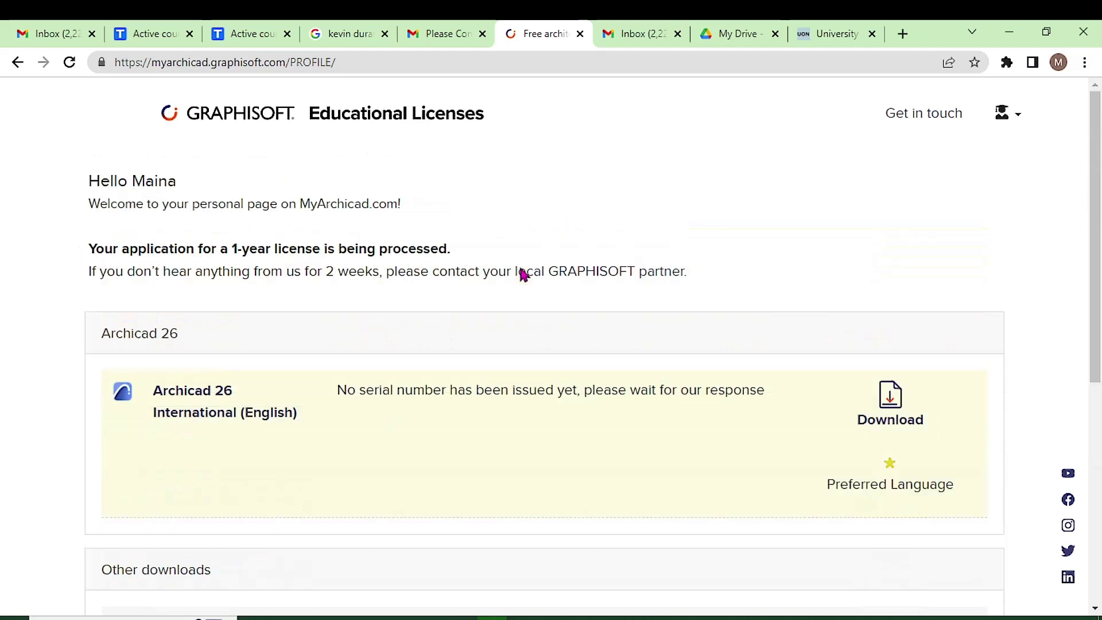
Download the Windows installer of Archicad 26 International (English) from its product page
{"action": "left_click", "coordinate": [897, 412]}
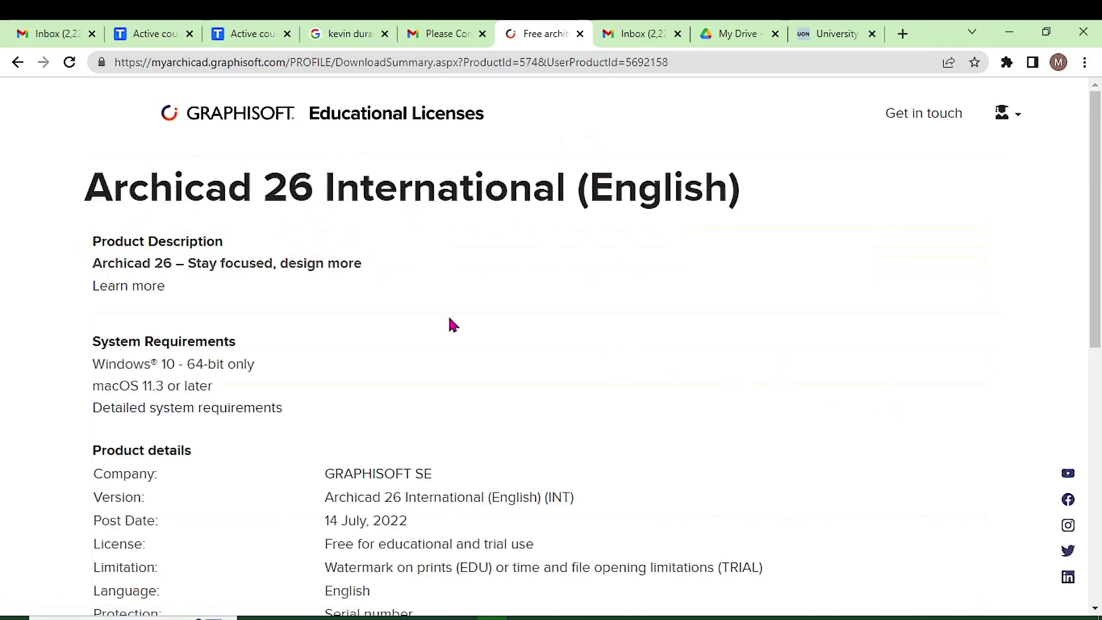
{"action": "scroll", "coordinate": [451, 321], "scroll_direction": "down", "scroll_amount": 8}
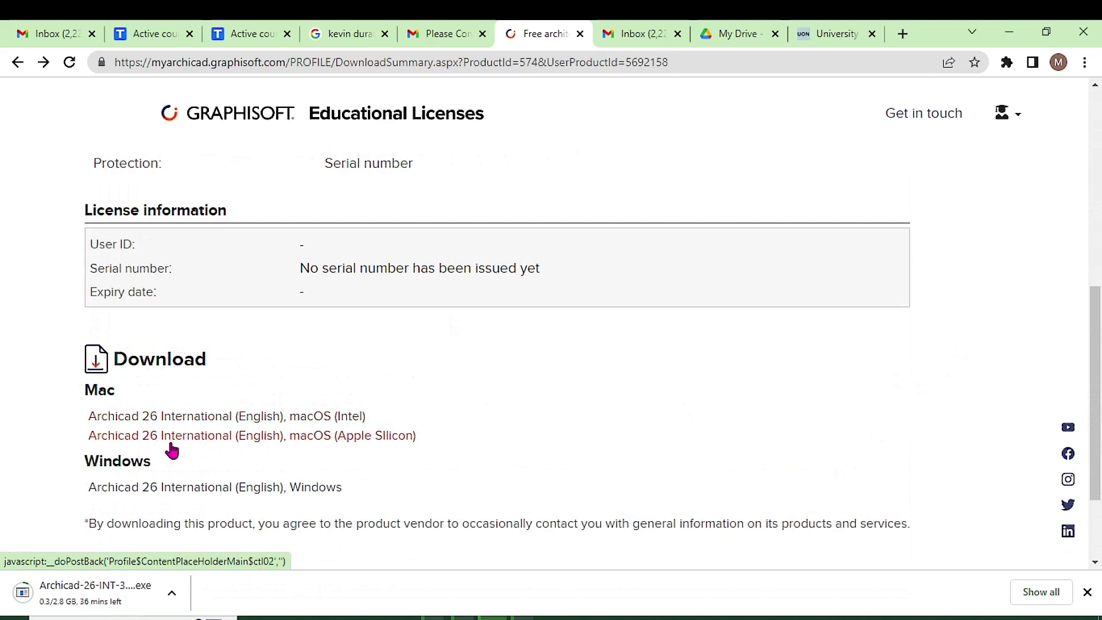
{"action": "scroll", "coordinate": [212, 437], "scroll_direction": "down", "scroll_amount": 1}
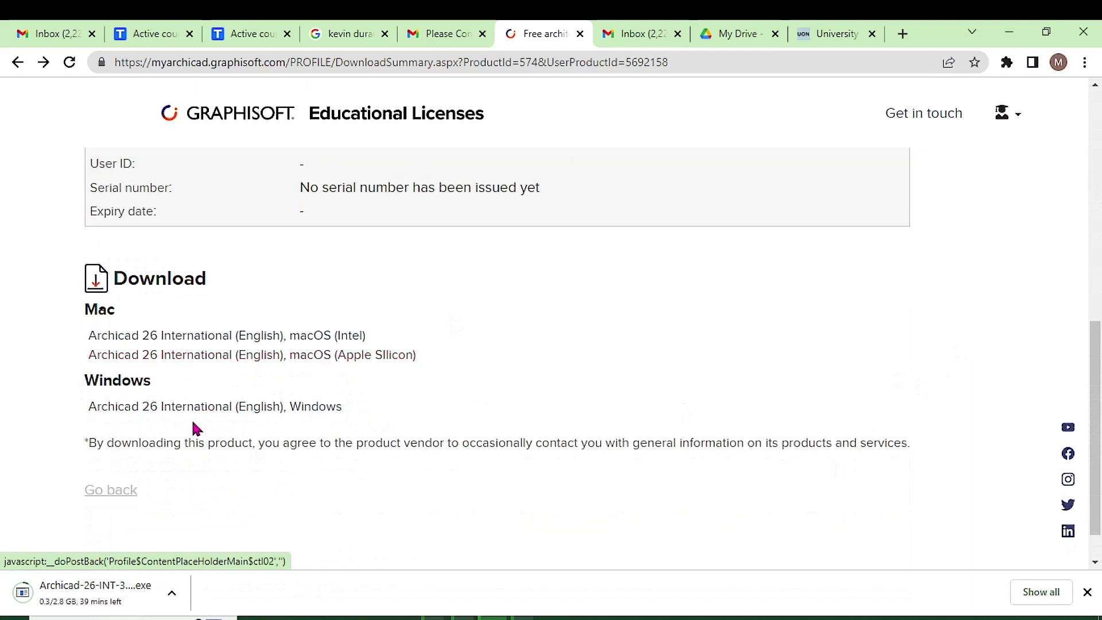
{"action": "left_click", "coordinate": [136, 408]}
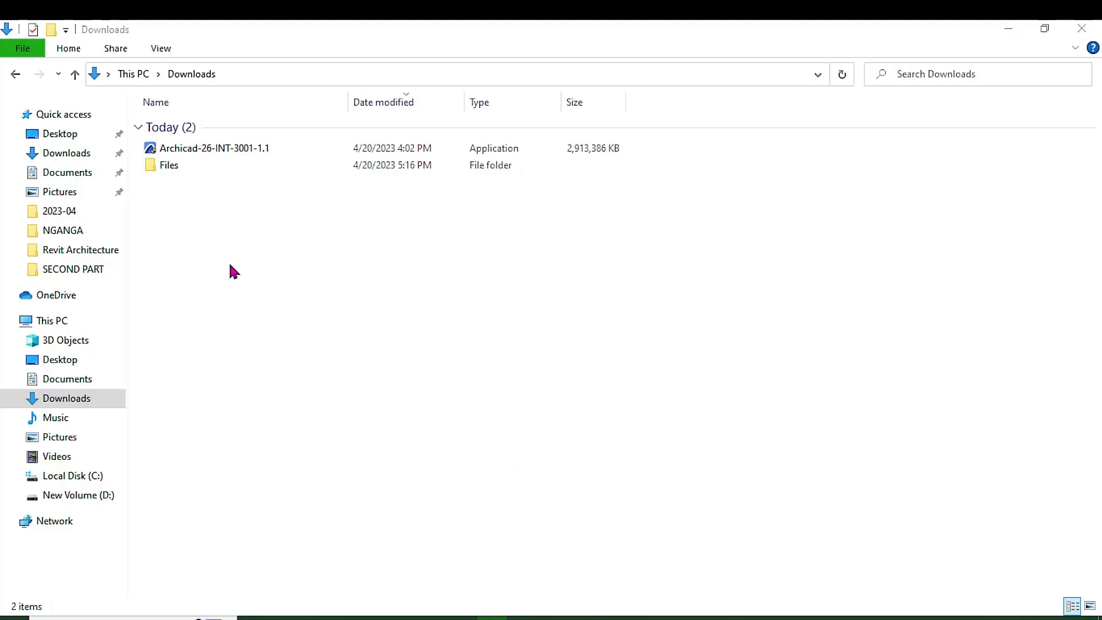
Run the Archicad-26-INT-3001-1.1 installer from the Downloads folder as administrator
{"action": "left_click", "coordinate": [234, 271]}
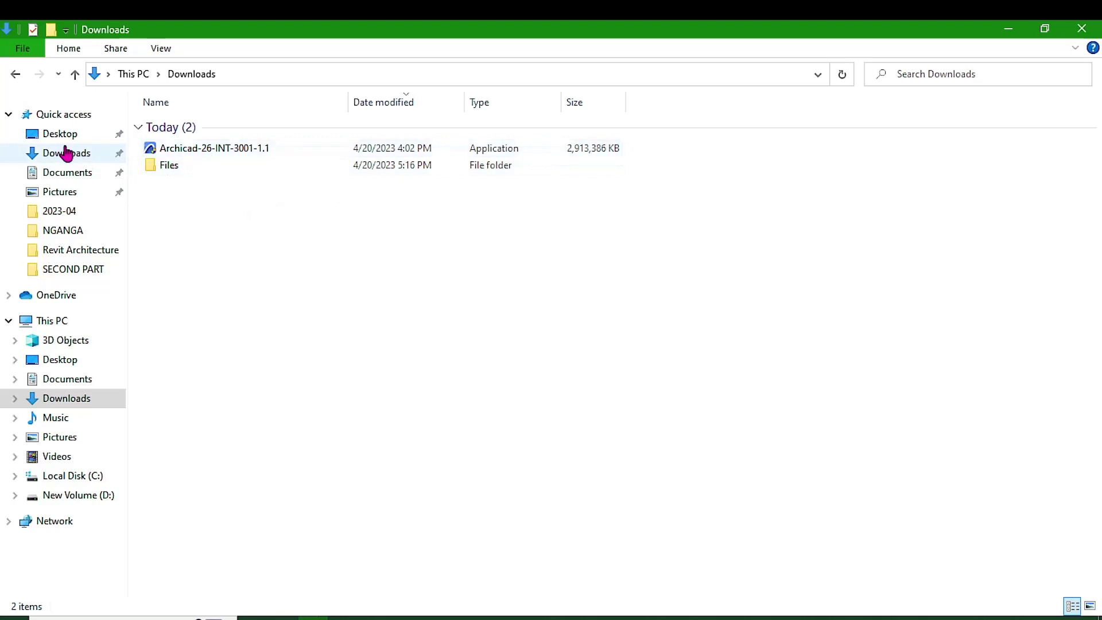
{"action": "mouse_move", "coordinate": [233, 158]}
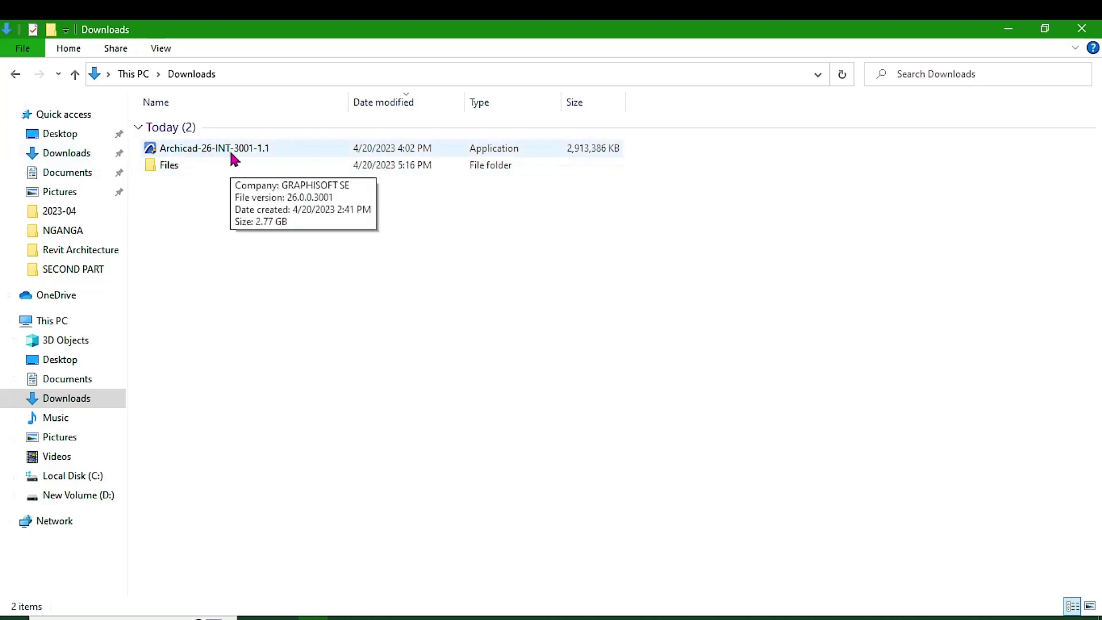
{"action": "double_click", "coordinate": [230, 152]}
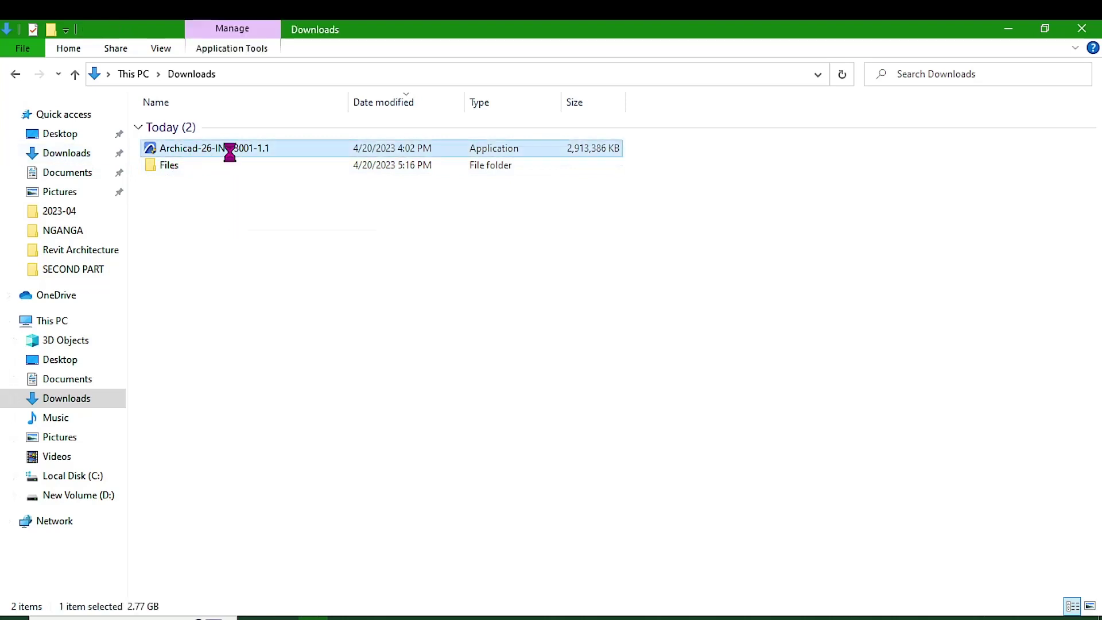
{"action": "right_click", "coordinate": [229, 152]}
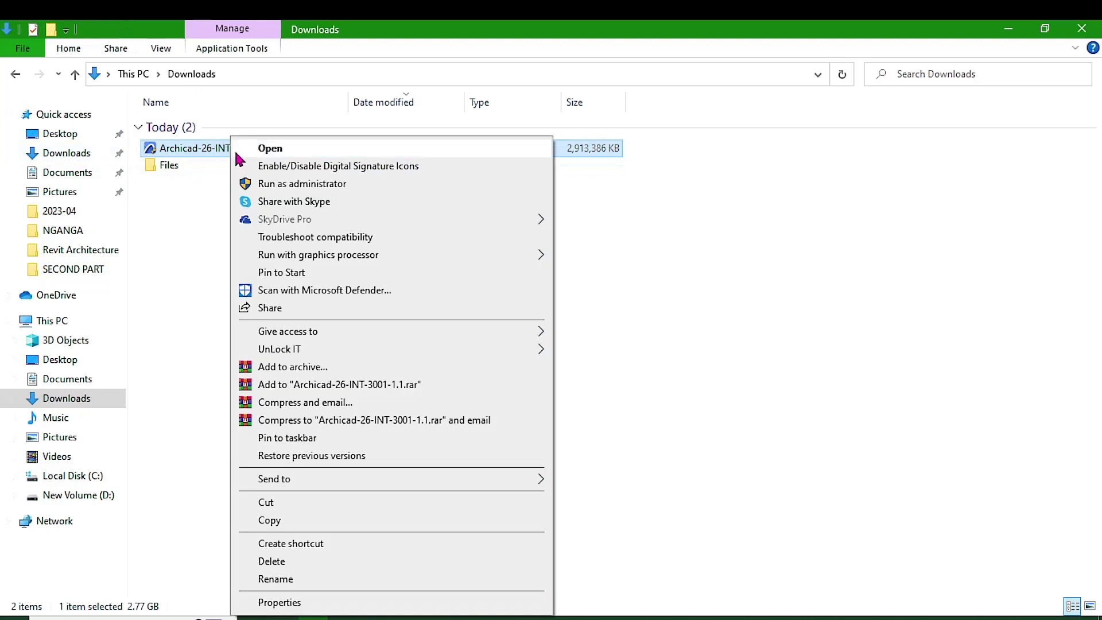
{"action": "left_click", "coordinate": [291, 182]}
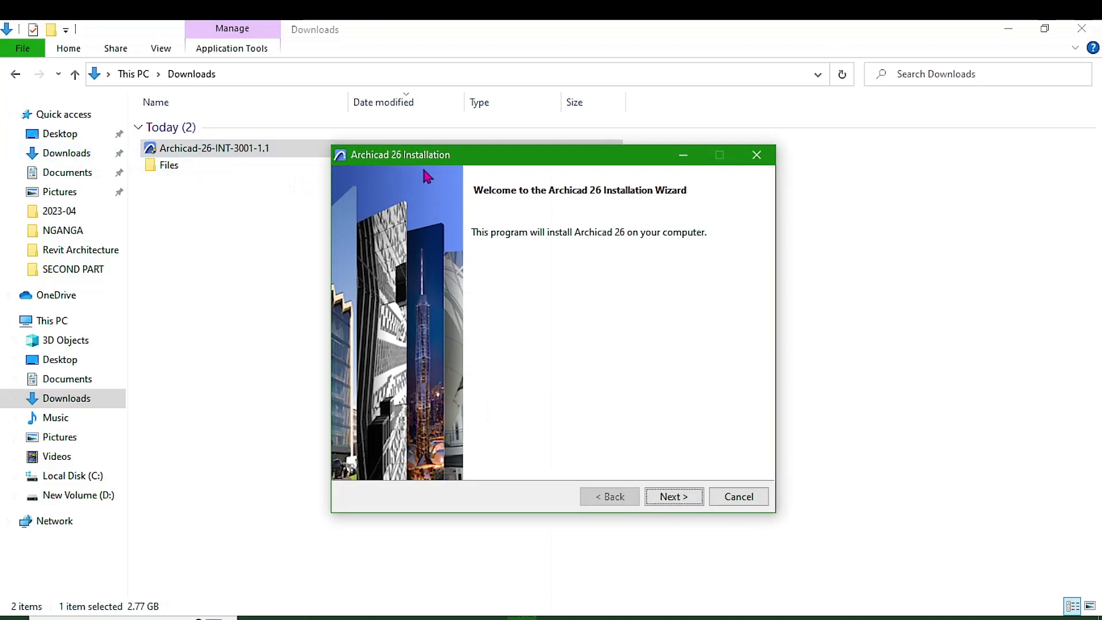
Accept the license agreement and install Archicad 26 in C:\Program Files\GRAPHISOFT\Archicad 26 with the Typical setup type
{"action": "left_click_drag", "start_coordinate": [436, 159], "coordinate": [364, 155]}
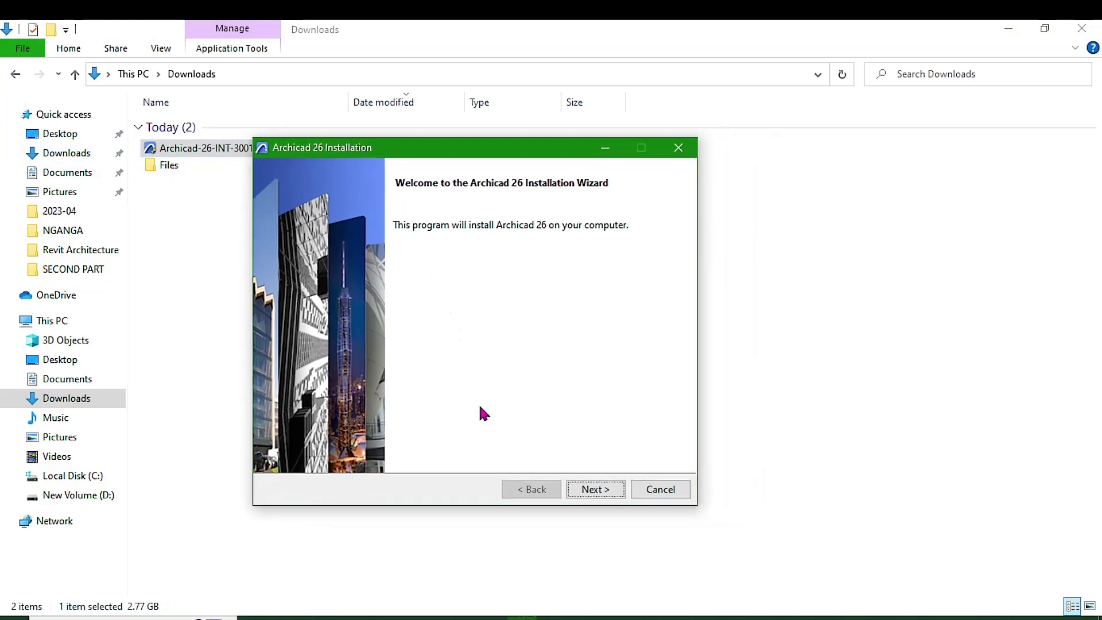
{"action": "left_click", "coordinate": [590, 487]}
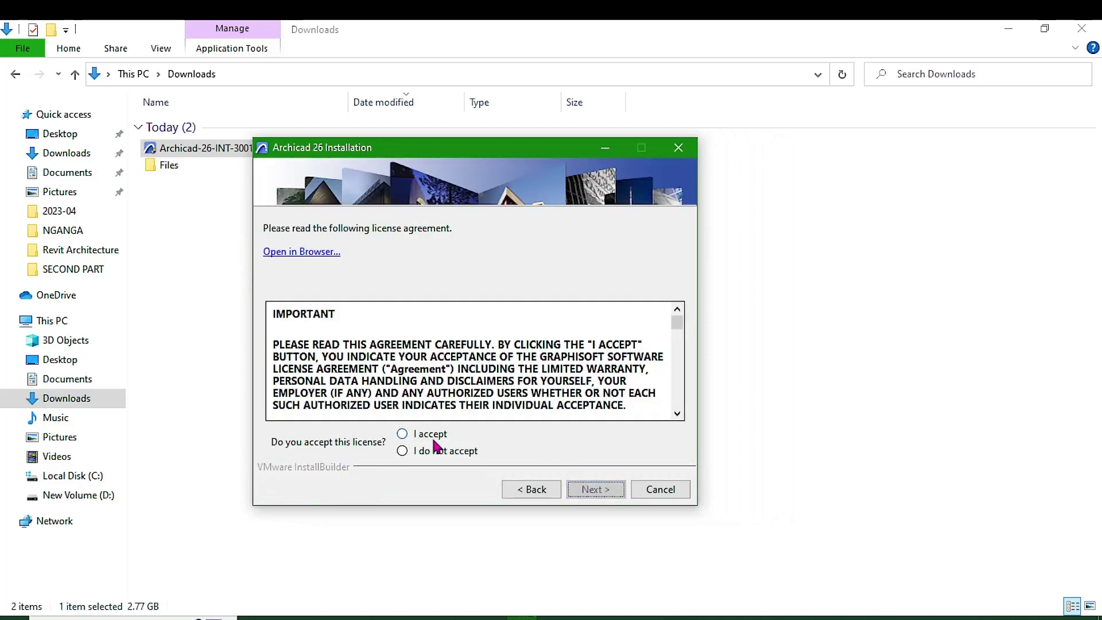
{"action": "left_click", "coordinate": [412, 440]}
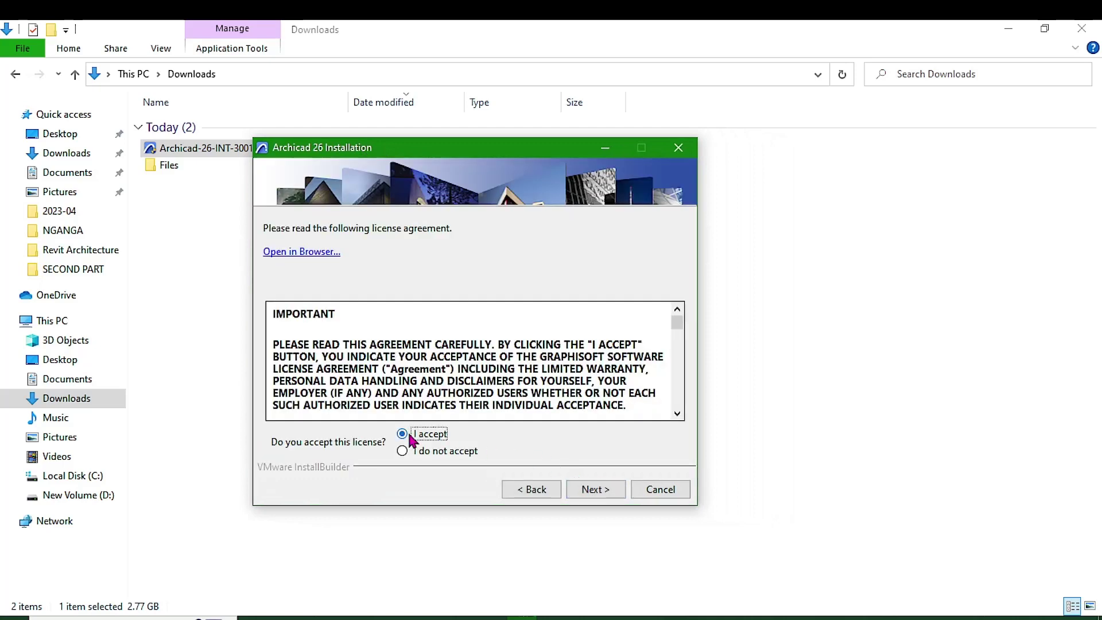
{"action": "left_click", "coordinate": [590, 488]}
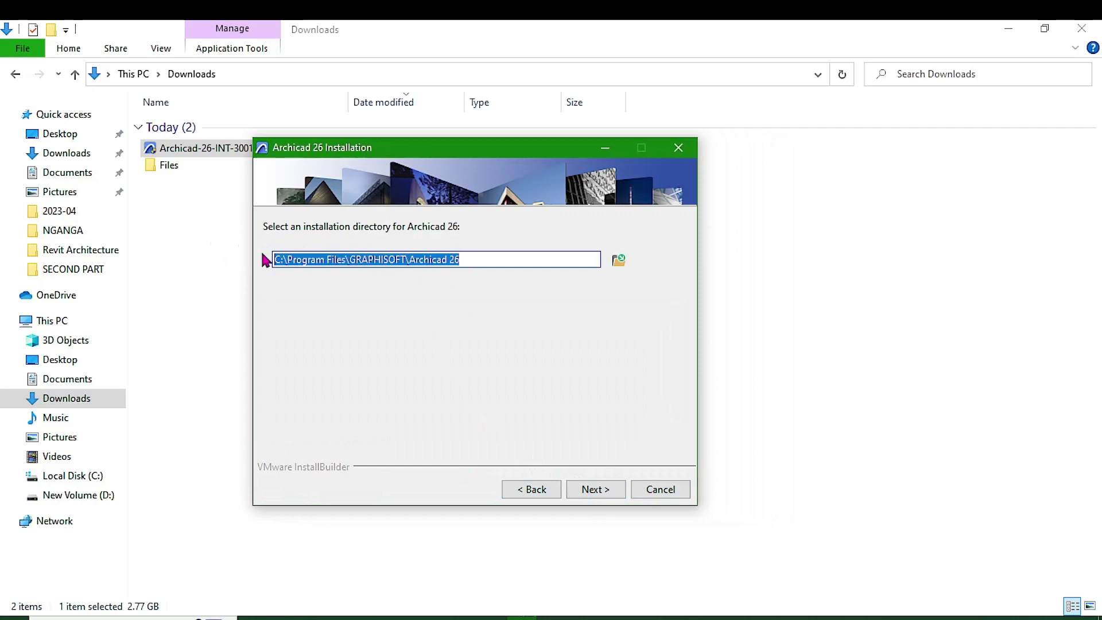
{"action": "left_click", "coordinate": [607, 494]}
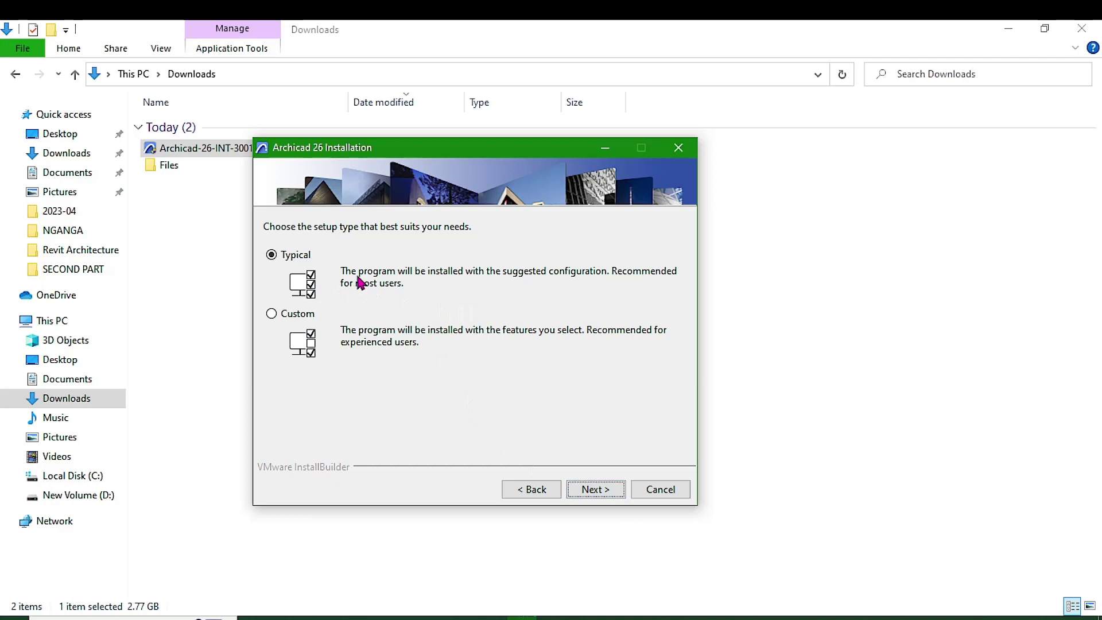
{"action": "left_click", "coordinate": [606, 492]}
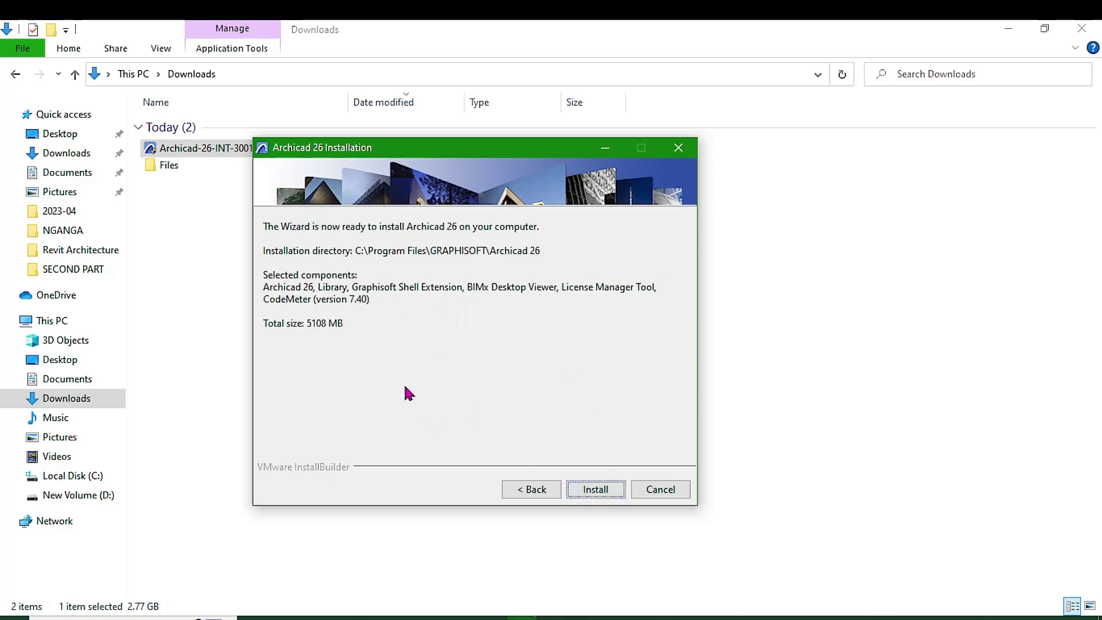
{"action": "left_click", "coordinate": [616, 492]}
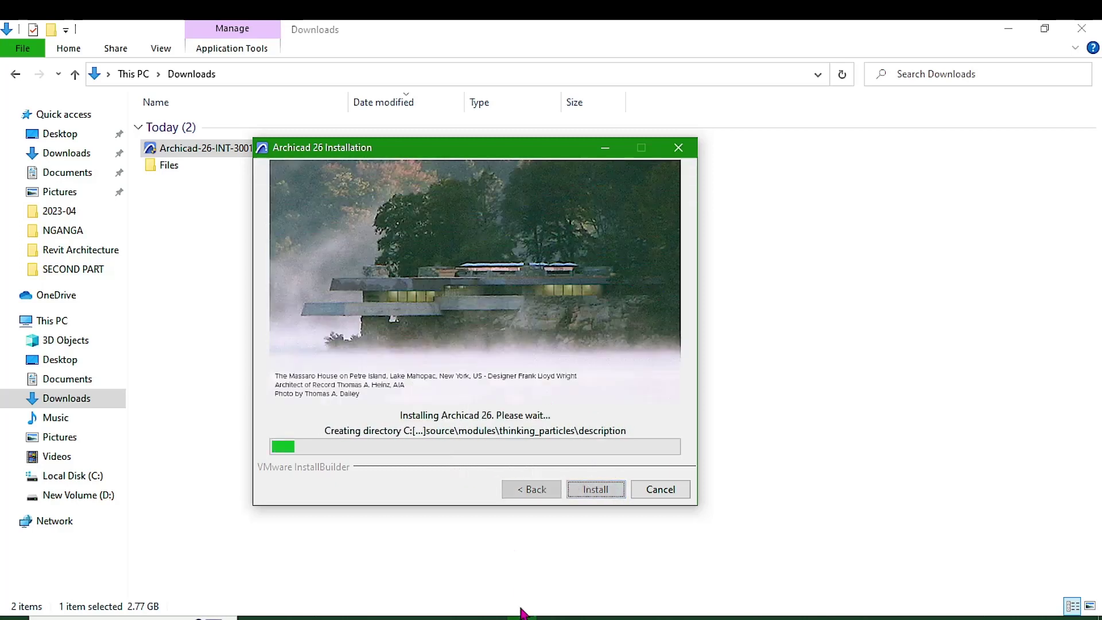
Return to the installer, disable automatic update checks while keeping the Archicad 26 desktop shortcut, and continue the wizard
{"action": "left_click", "coordinate": [975, 450]}
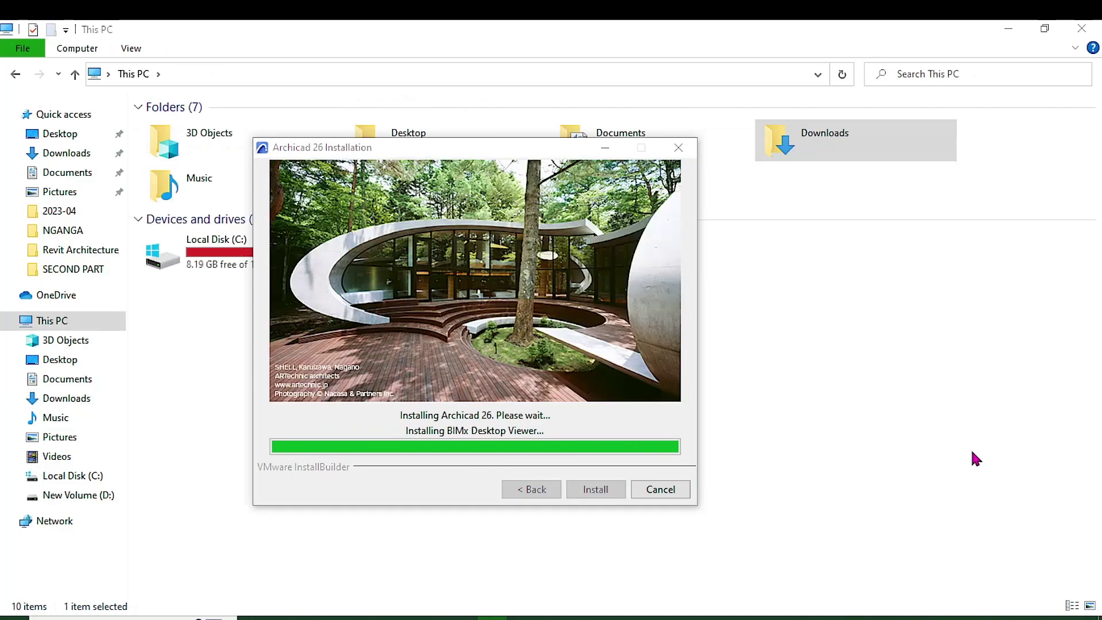
{"action": "left_click", "coordinate": [574, 373]}
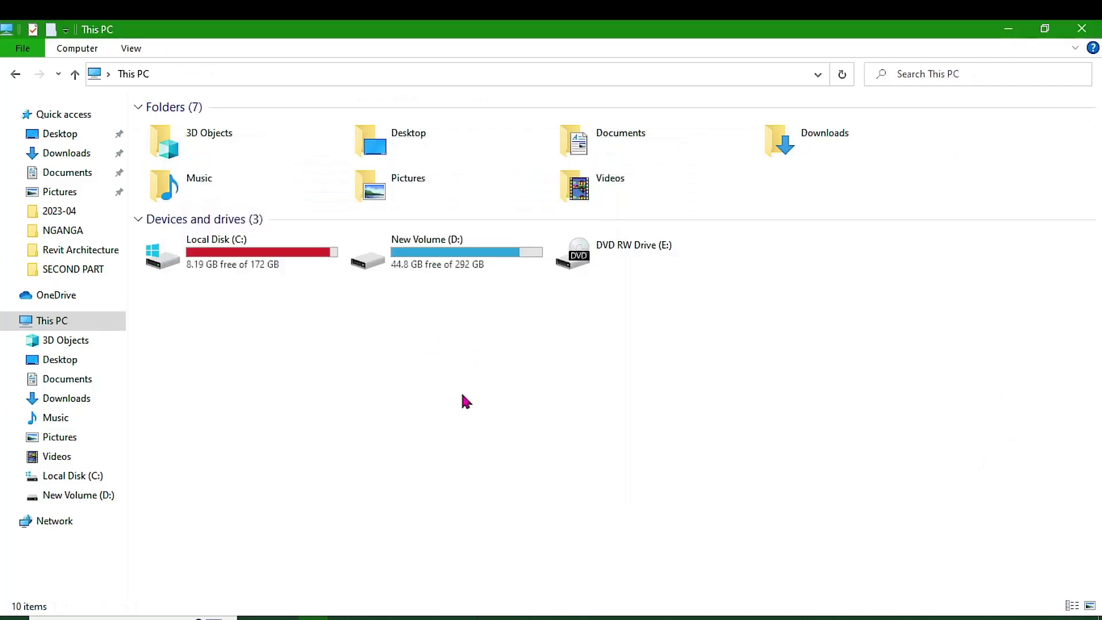
{"action": "key", "text": "alt+Tab"}
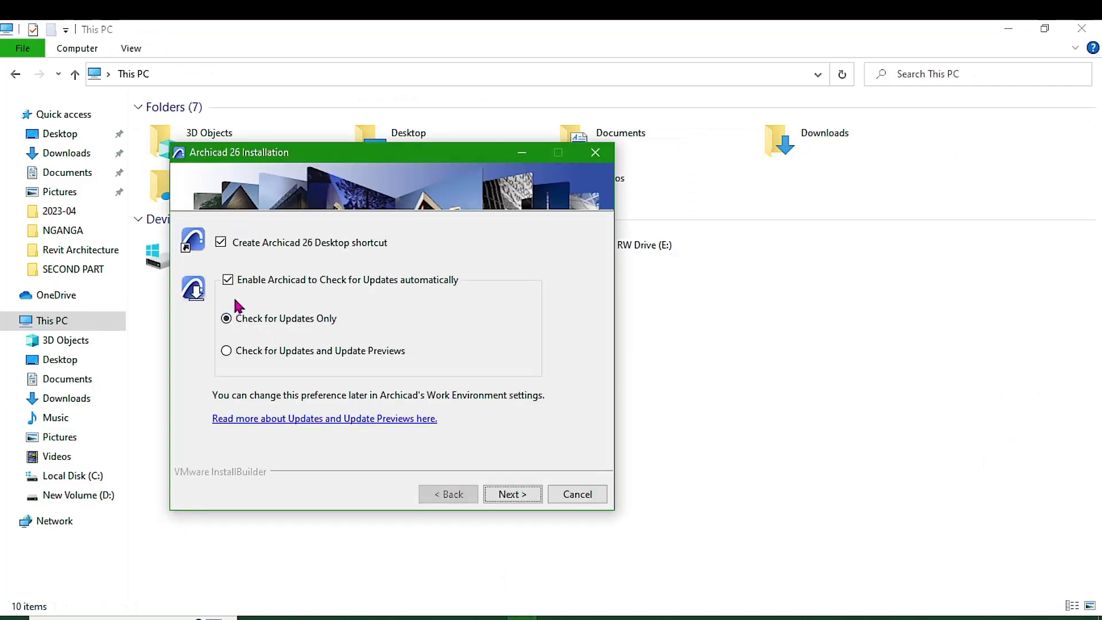
{"action": "left_click", "coordinate": [228, 279]}
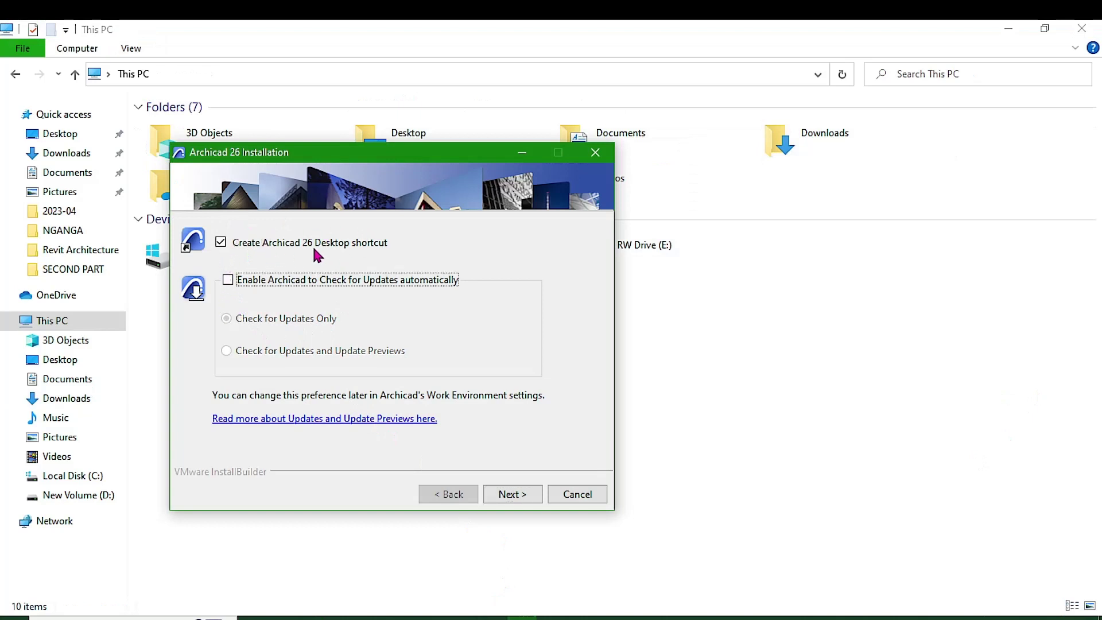
{"action": "left_click", "coordinate": [521, 497]}
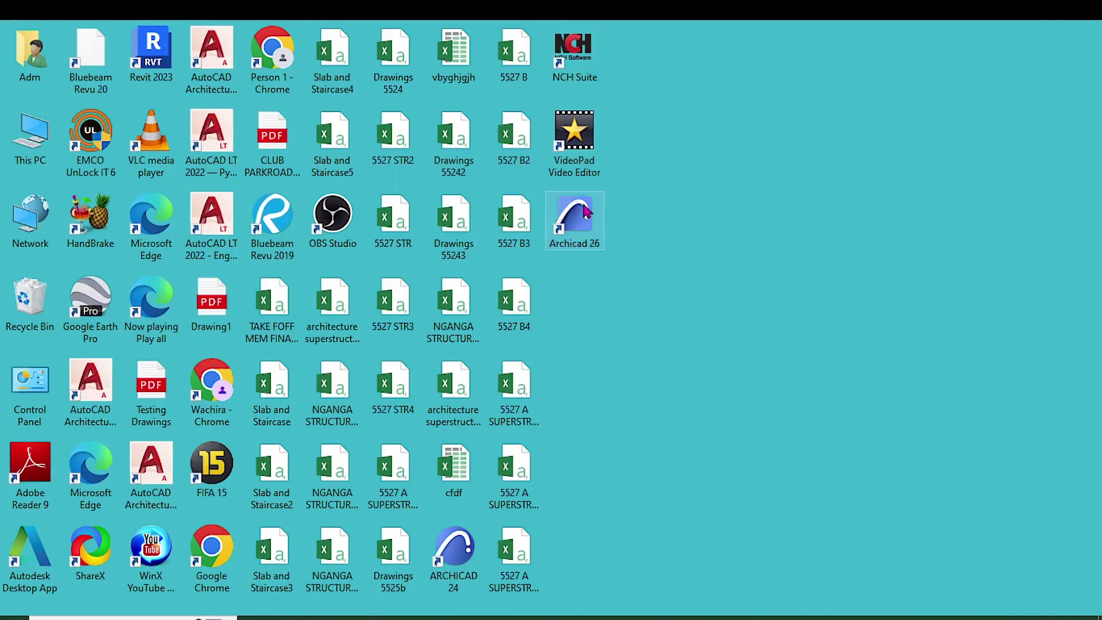
Launch Archicad 26 from the desktop, skip the Graphisoft ID sign-in, and start a new project
{"action": "double_click", "coordinate": [583, 229]}
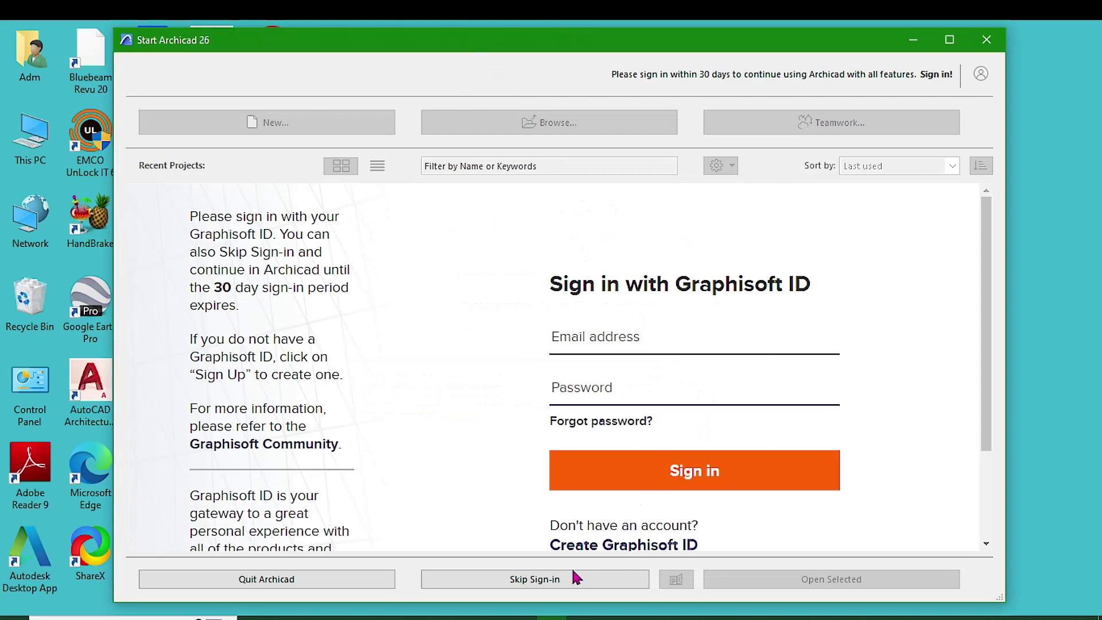
{"action": "left_click", "coordinate": [562, 579]}
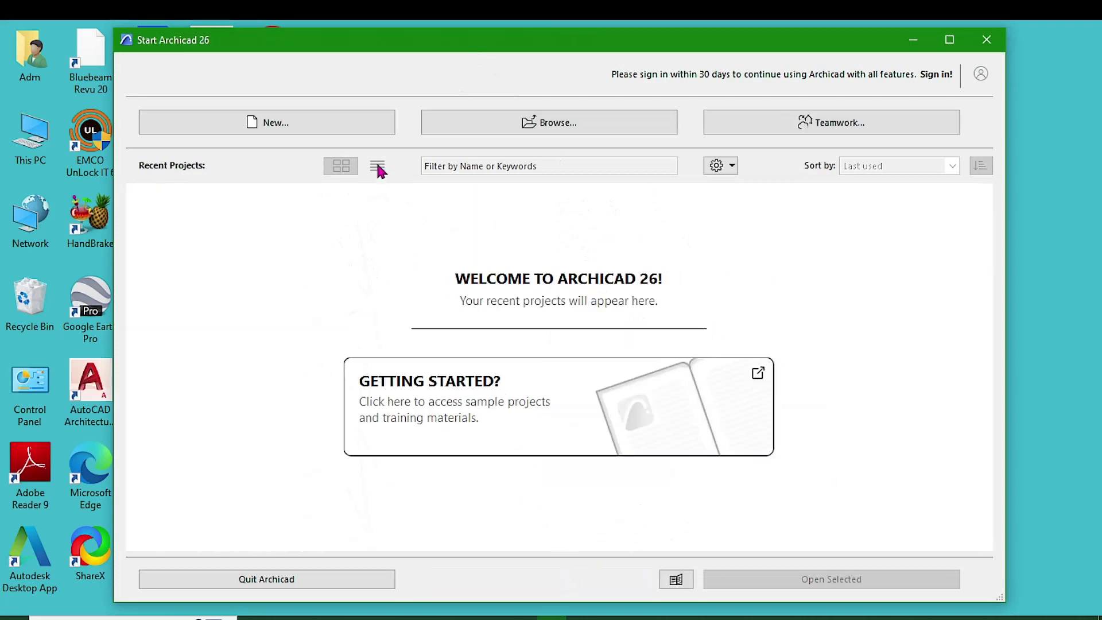
{"action": "left_click", "coordinate": [306, 121]}
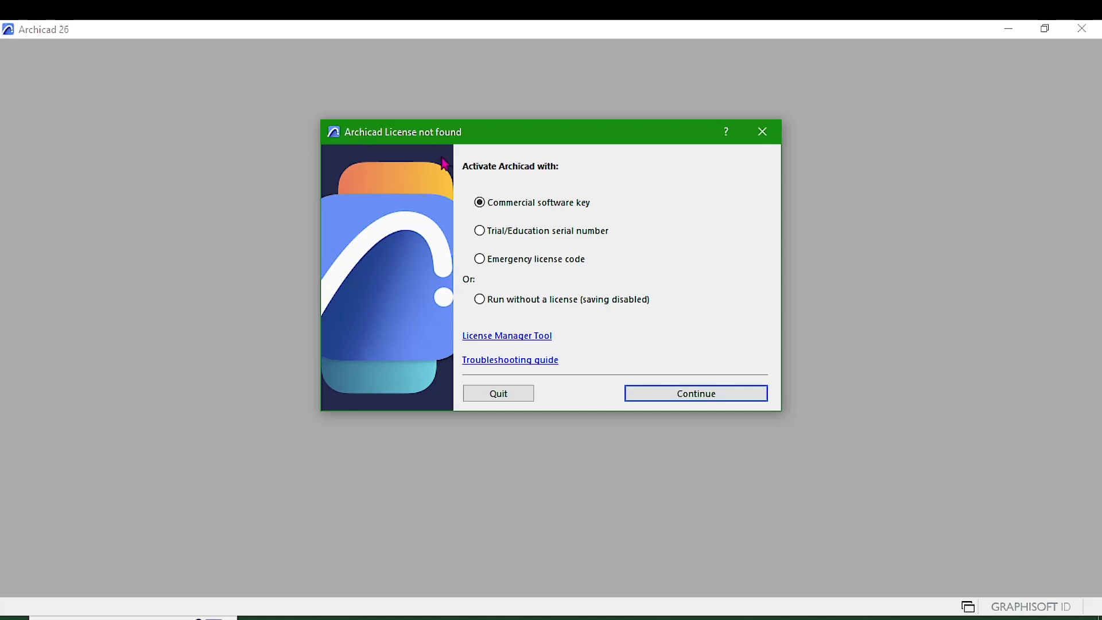
Choose activation with a Trial/Education serial number and check the Archicad 26 serial number status on the MyArchicad profile page
{"action": "left_click", "coordinate": [480, 233]}
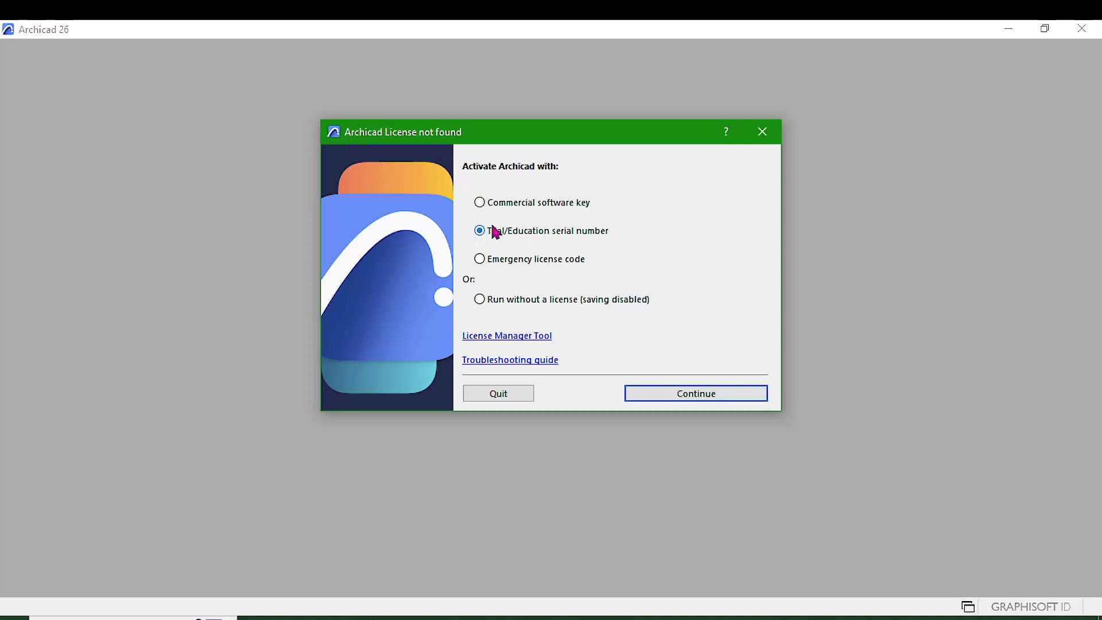
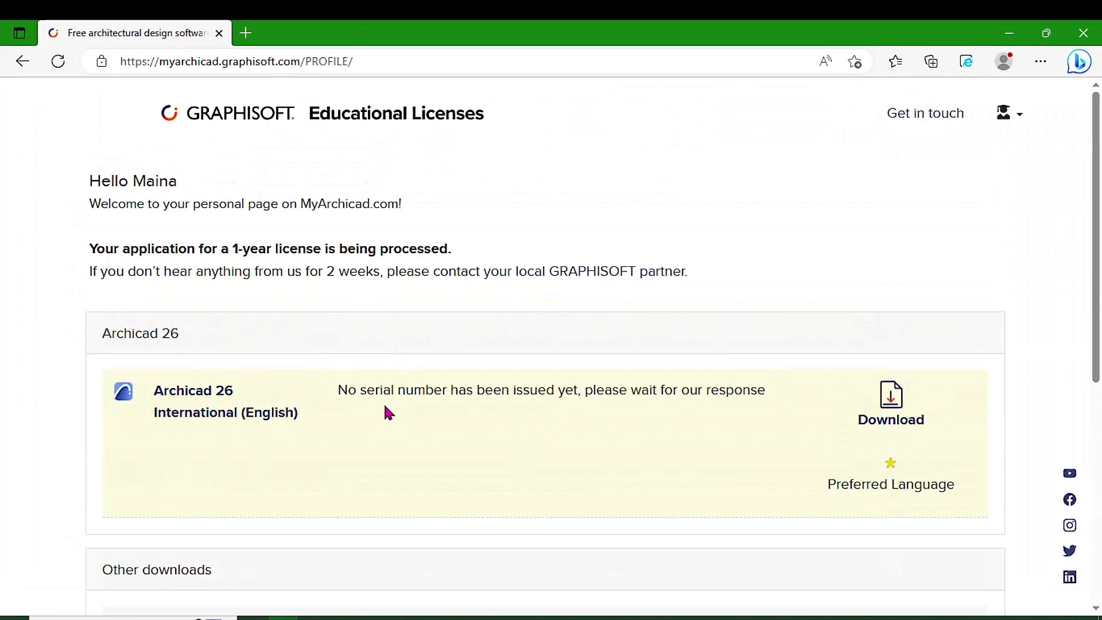
{"action": "left_click_drag", "start_coordinate": [341, 400], "coordinate": [770, 396]}
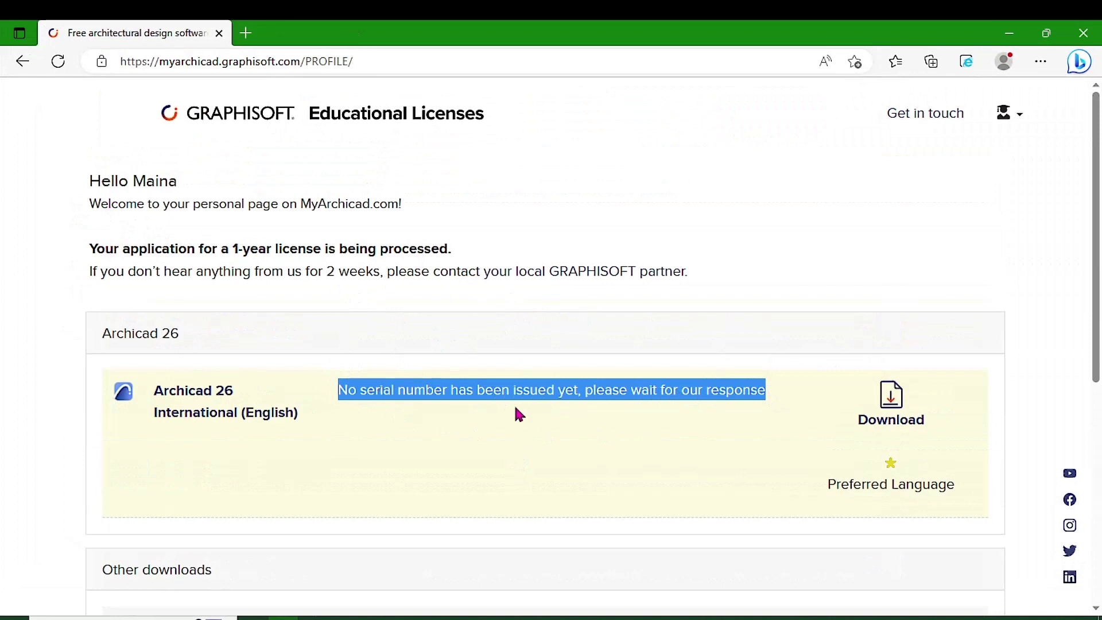
{"action": "left_click", "coordinate": [551, 617]}
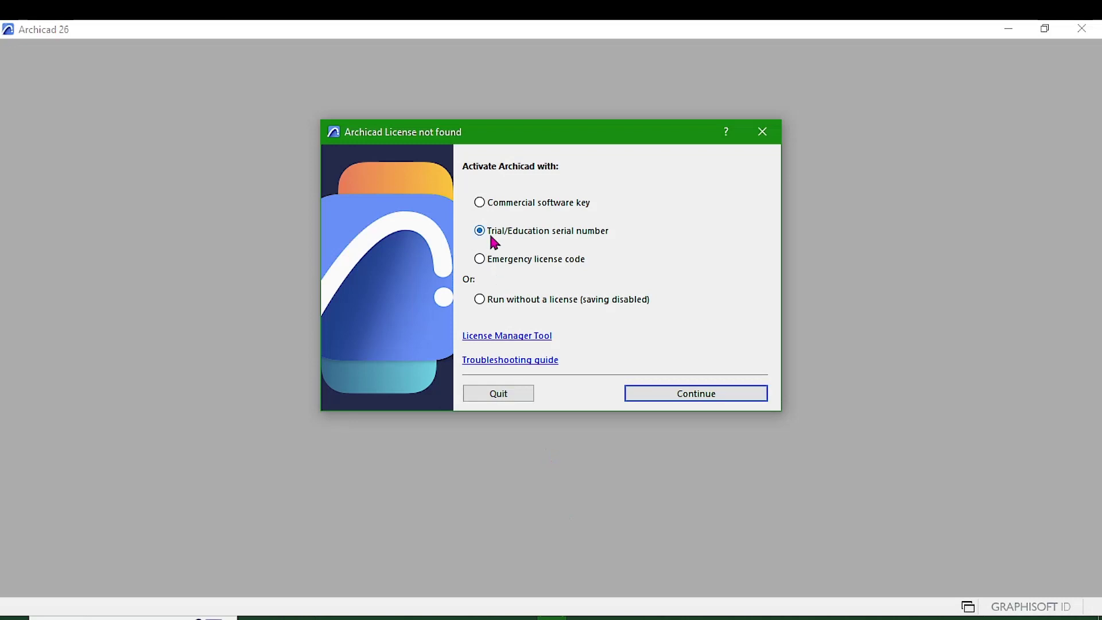
{"action": "left_click", "coordinate": [683, 392]}
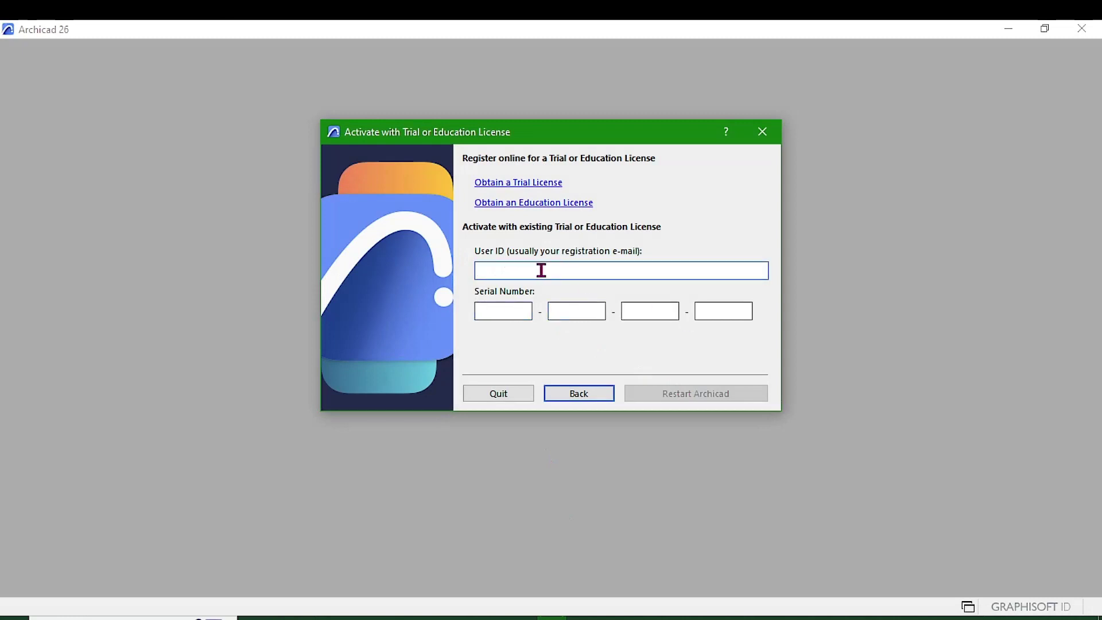
{"action": "left_click", "coordinate": [506, 307]}
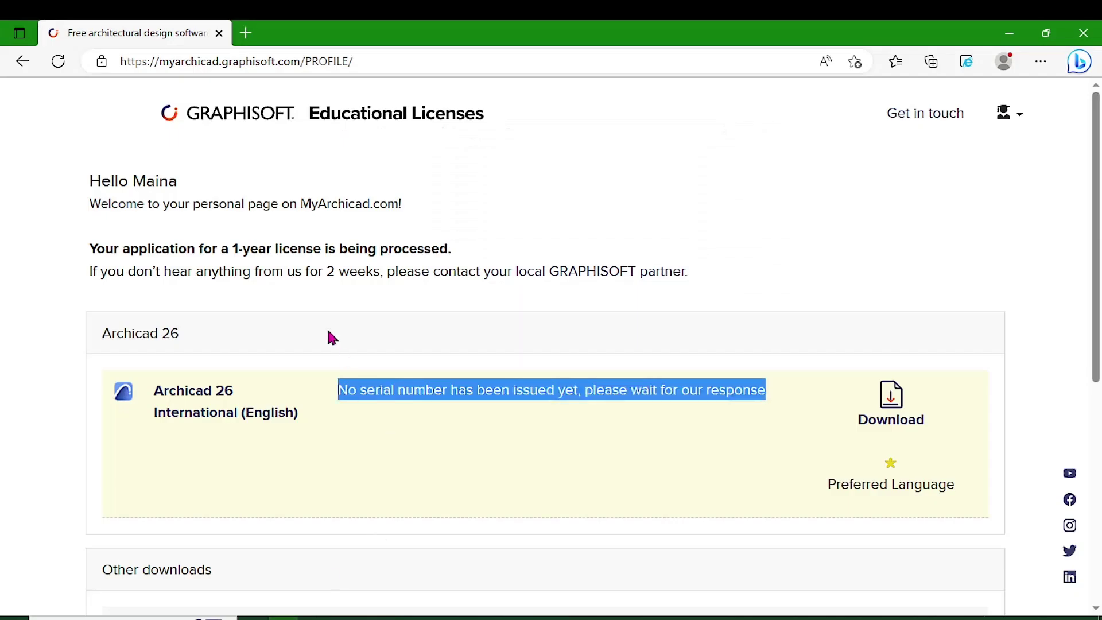
{"action": "left_click", "coordinate": [329, 338]}
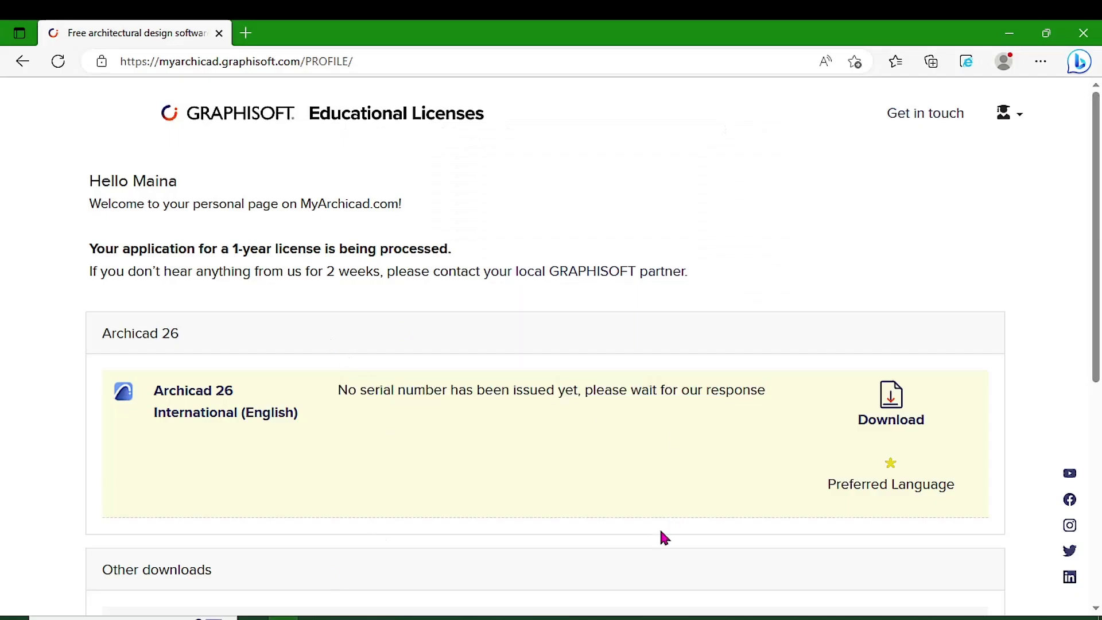
{"action": "key", "text": "alt+Tab"}
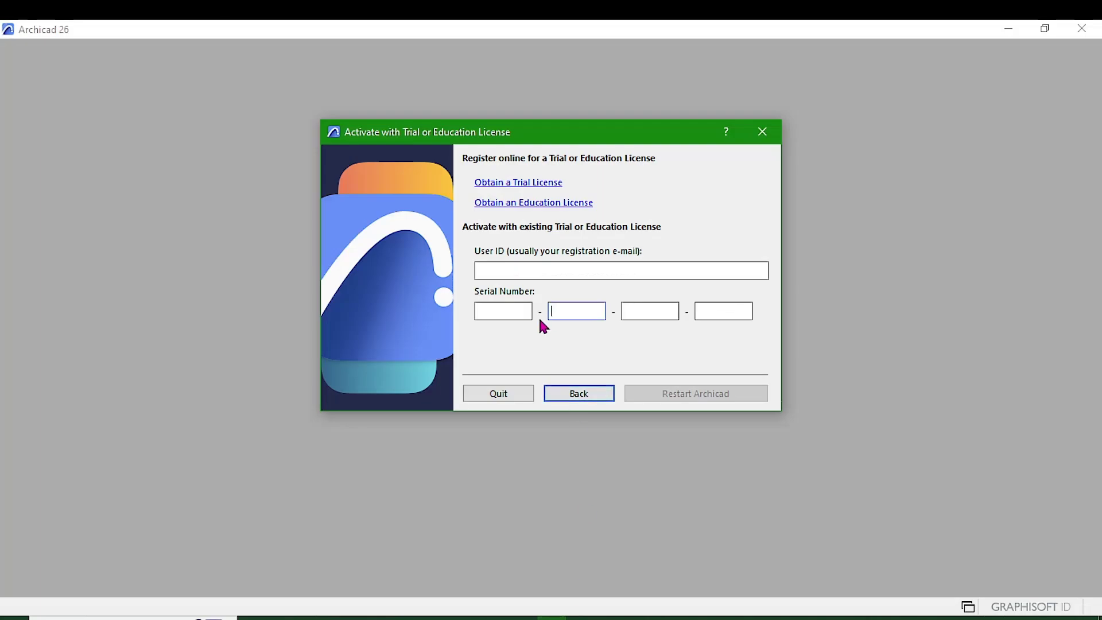
{"action": "left_click", "coordinate": [584, 400]}
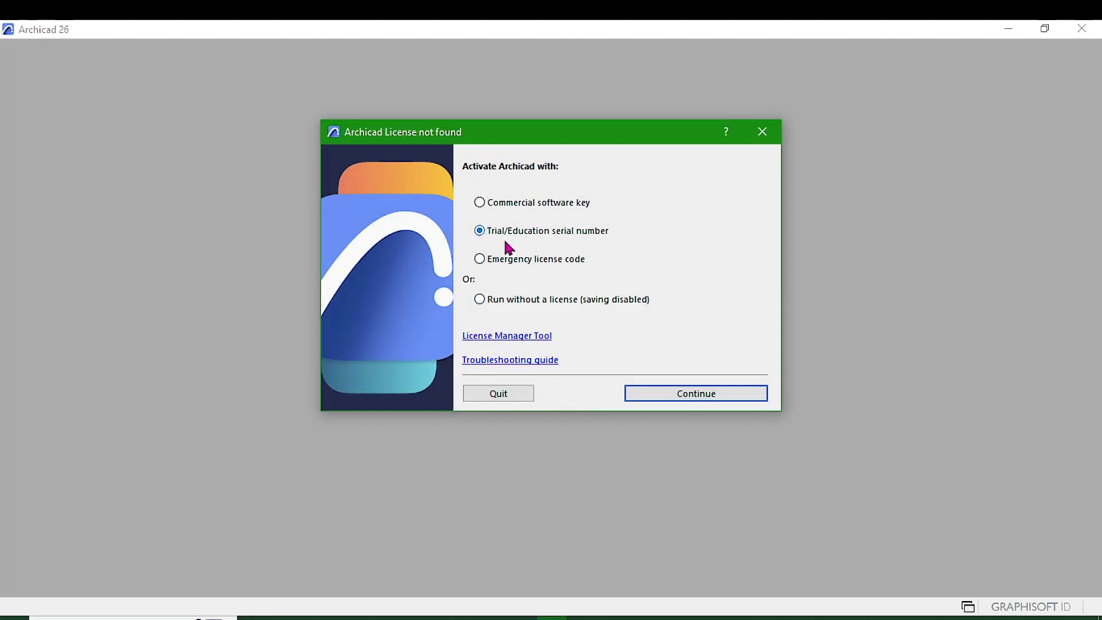
Run Archicad without a license, create a new project from Archicad 26 Template.tpl, and dismiss the usage data request
{"action": "left_click", "coordinate": [479, 299]}
{"action": "left_click", "coordinate": [686, 395]}
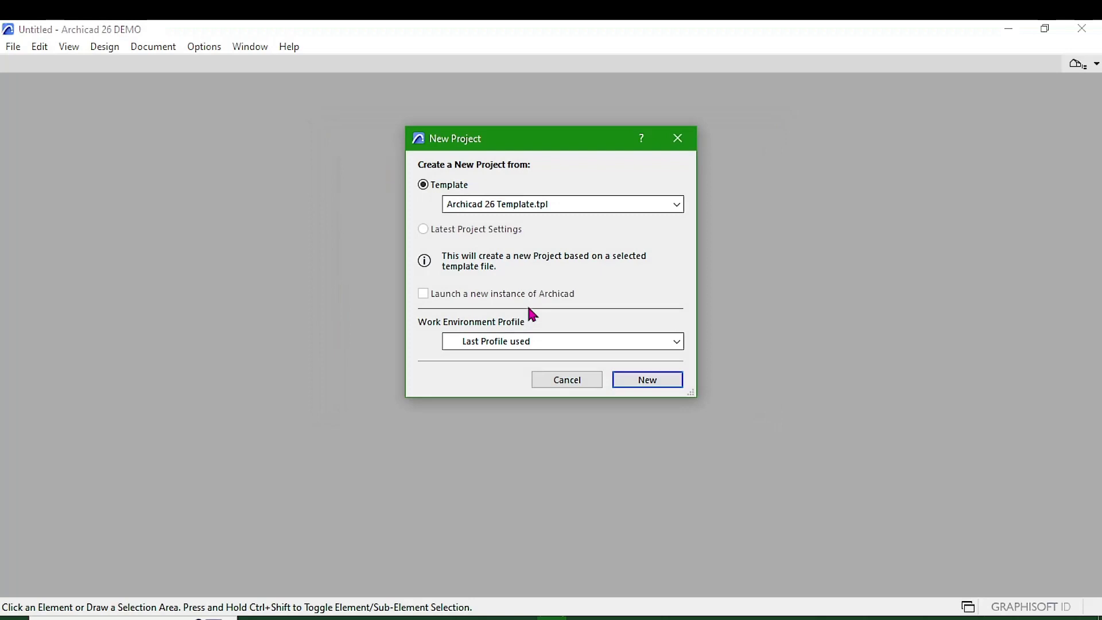
{"action": "left_click", "coordinate": [635, 378]}
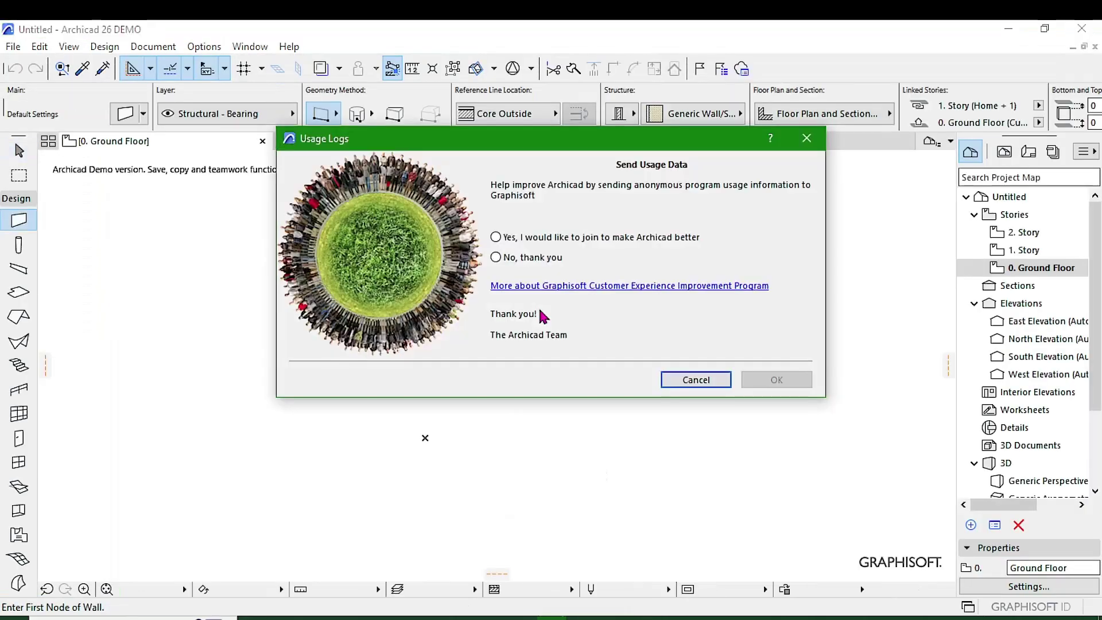
{"action": "left_click", "coordinate": [806, 139]}
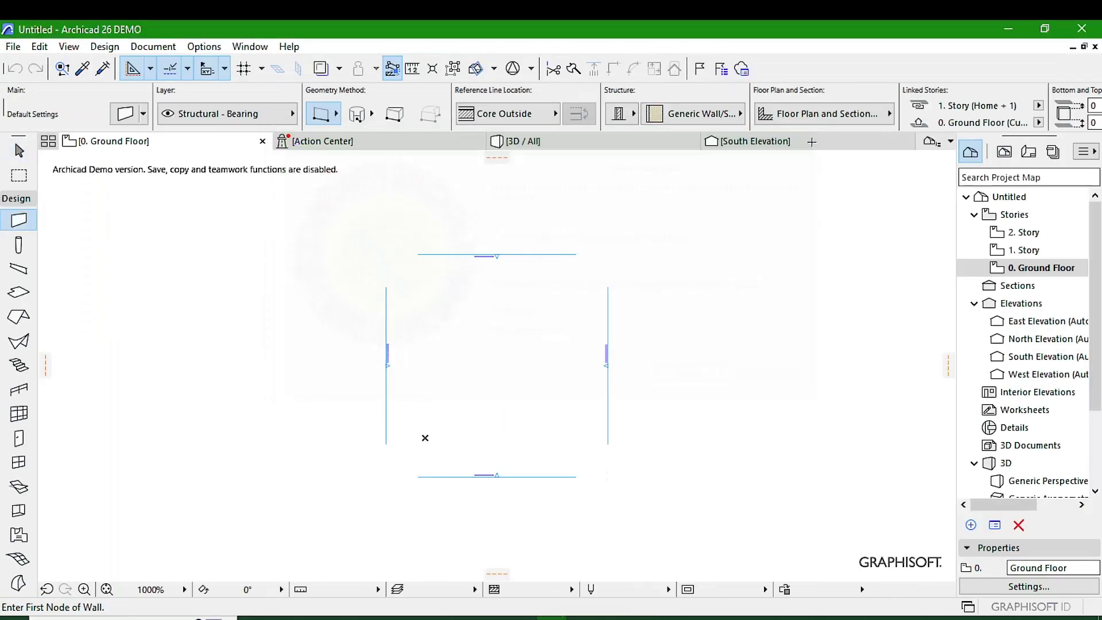
{"action": "left_click", "coordinate": [13, 46]}
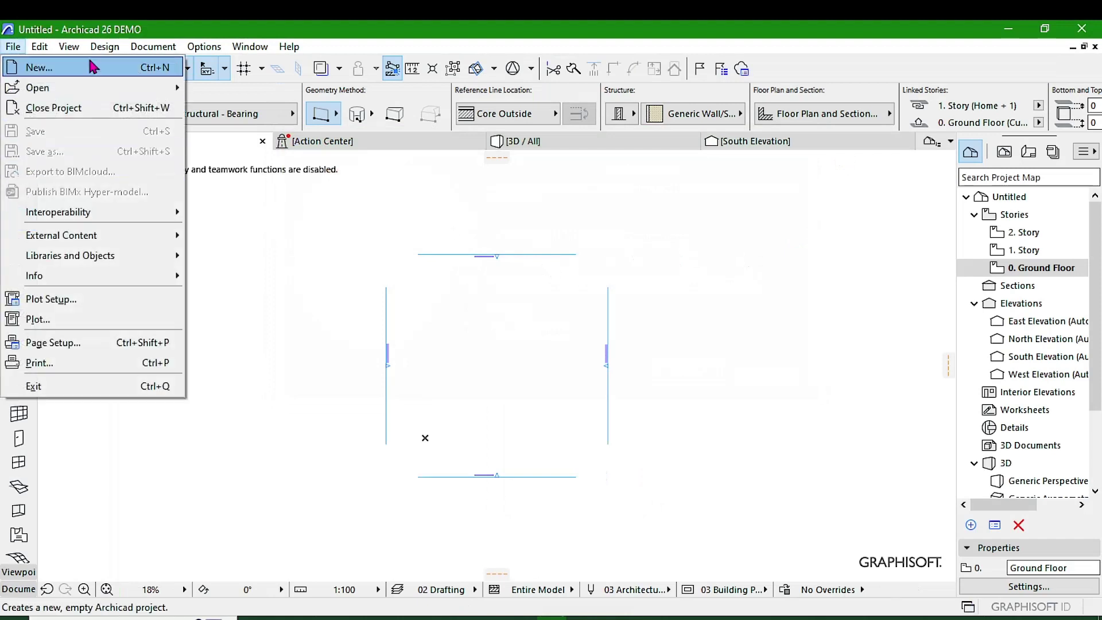
{"action": "left_click", "coordinate": [105, 46]}
{"action": "left_click", "coordinate": [370, 273]}
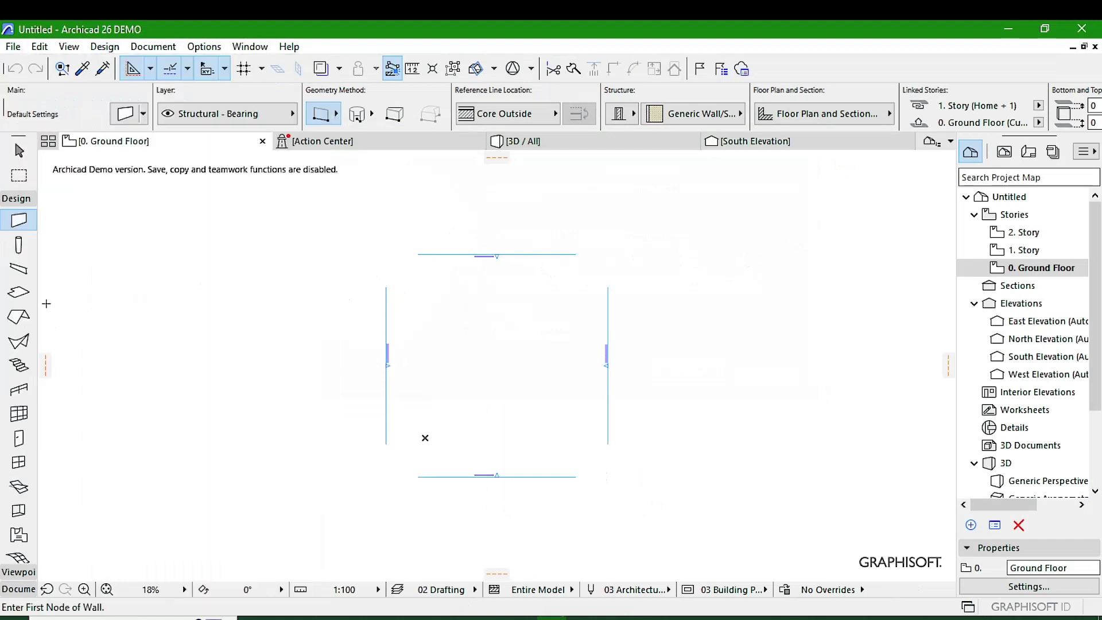
Draw a horizontal wall between the elevation markers on the ground floor plan and view it in 3D
{"action": "left_click", "coordinate": [420, 321]}
{"action": "left_click", "coordinate": [501, 320]}
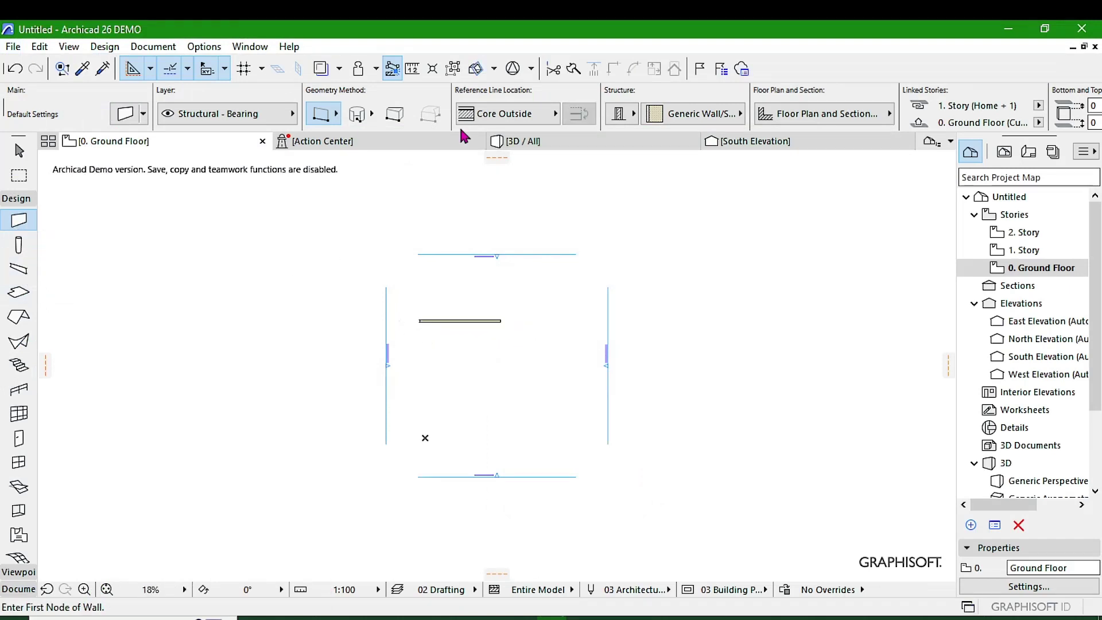
{"action": "left_click", "coordinate": [536, 142]}
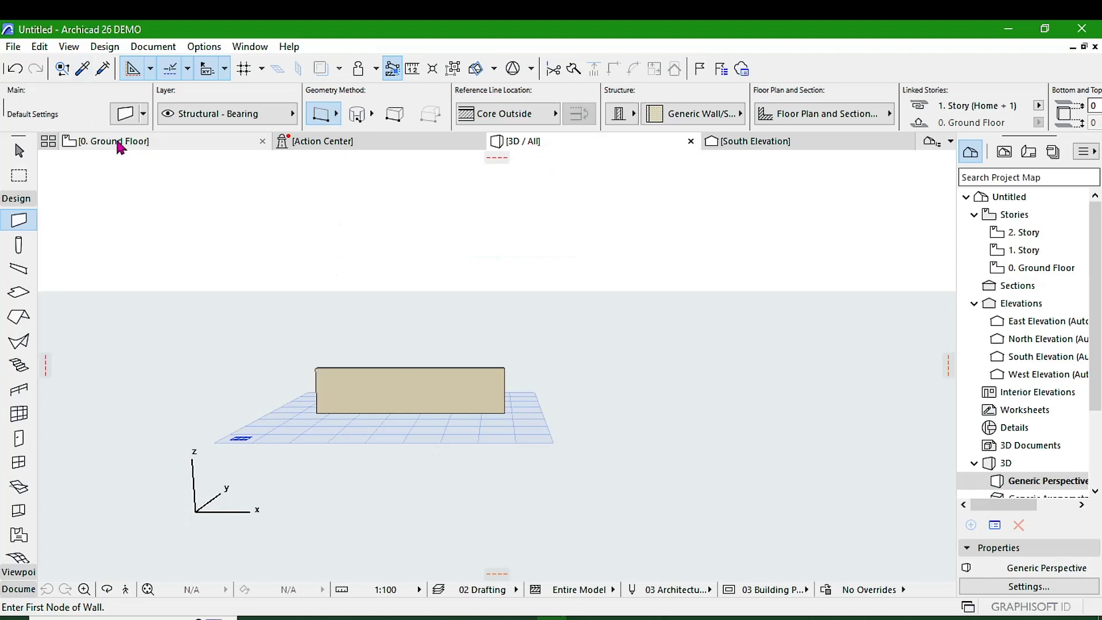
Return to the ground floor plan and inspect the wall default settings without changing them
{"action": "left_click", "coordinate": [117, 143]}
{"action": "key", "text": "ctrl+t"}
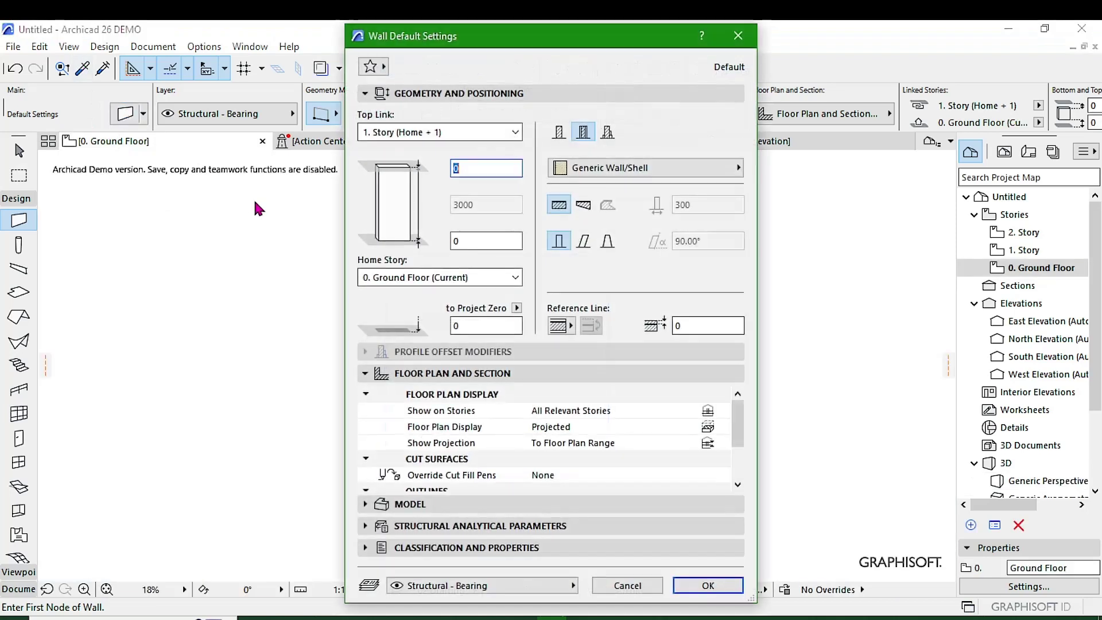
{"action": "left_click", "coordinate": [741, 33]}
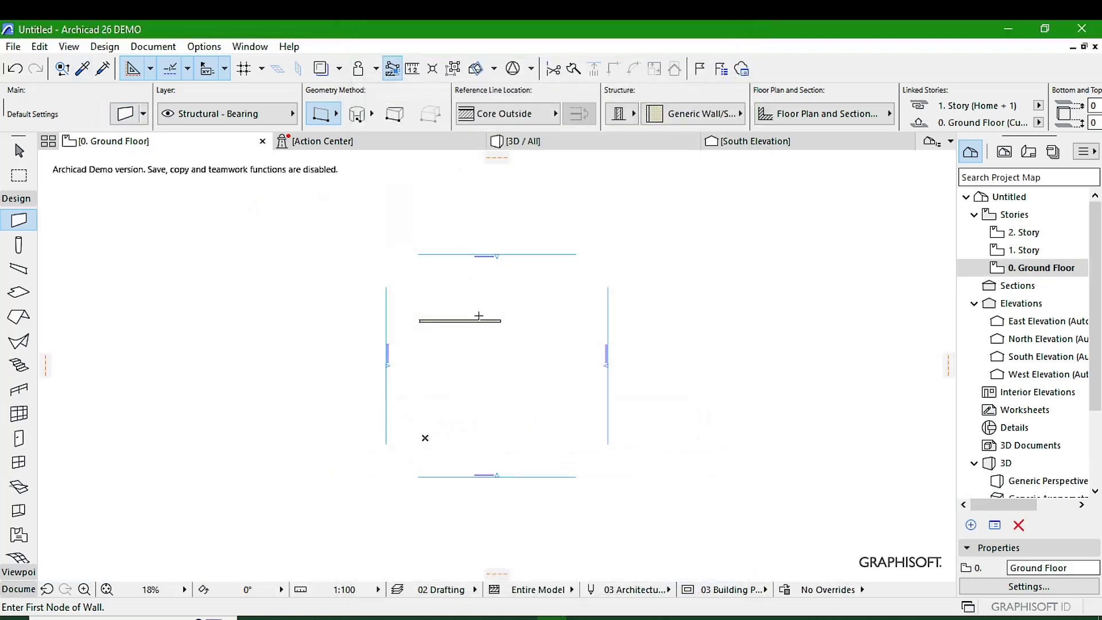
Place a column below the horizontal wall on the ground floor plan and switch to the 3D view
{"action": "scroll", "coordinate": [478, 315], "scroll_direction": "up", "scroll_amount": 5}
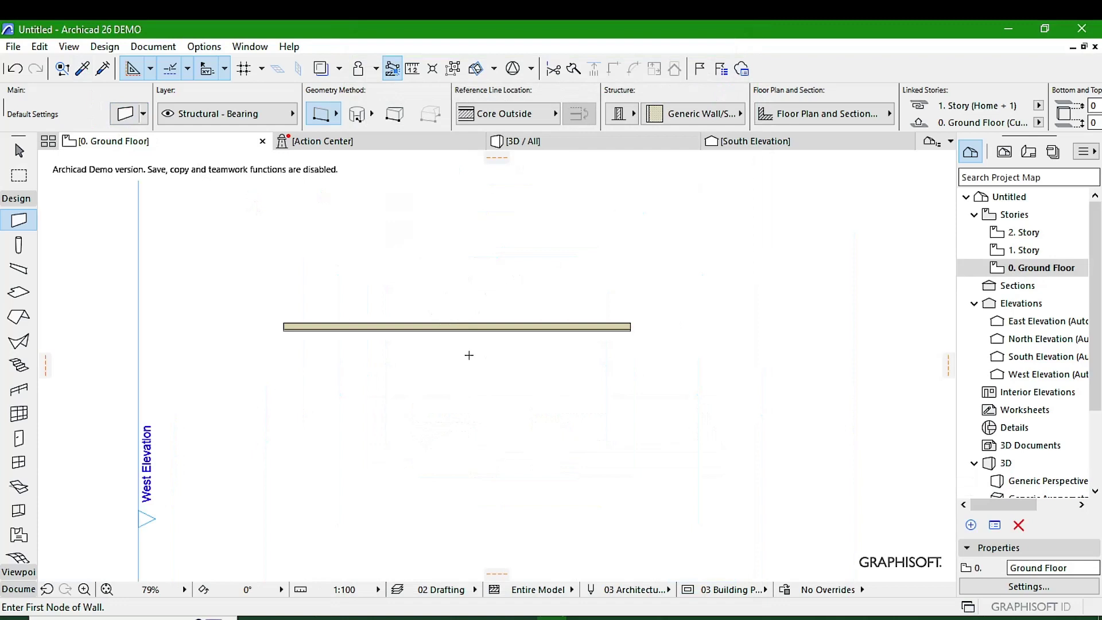
{"action": "scroll", "coordinate": [468, 355], "scroll_direction": "down", "scroll_amount": 3}
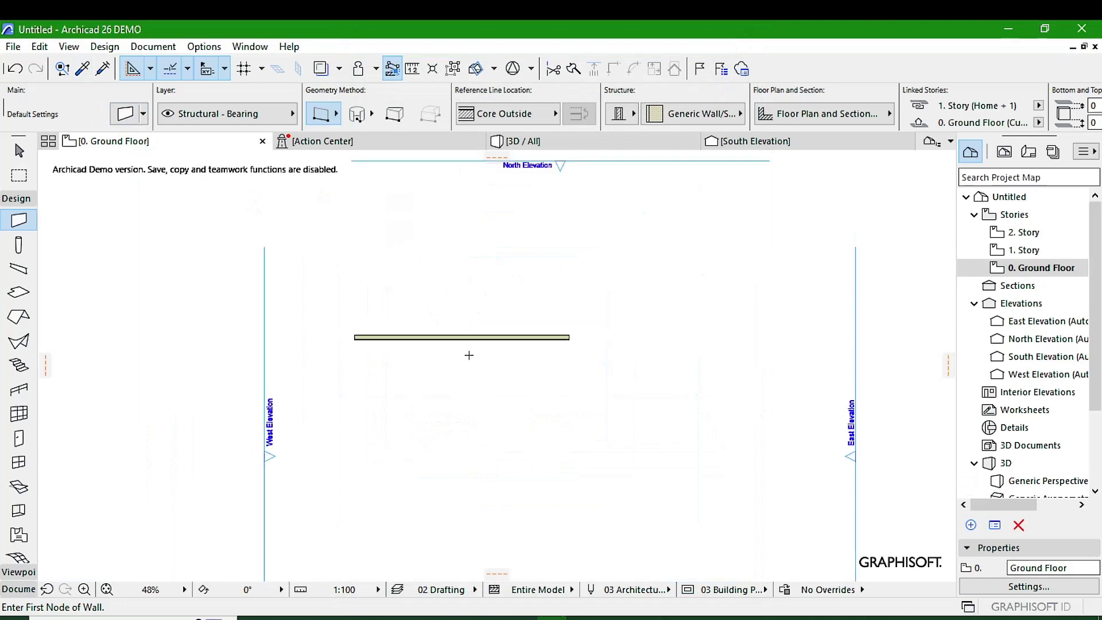
{"action": "left_click", "coordinate": [19, 244]}
{"action": "left_click", "coordinate": [454, 411]}
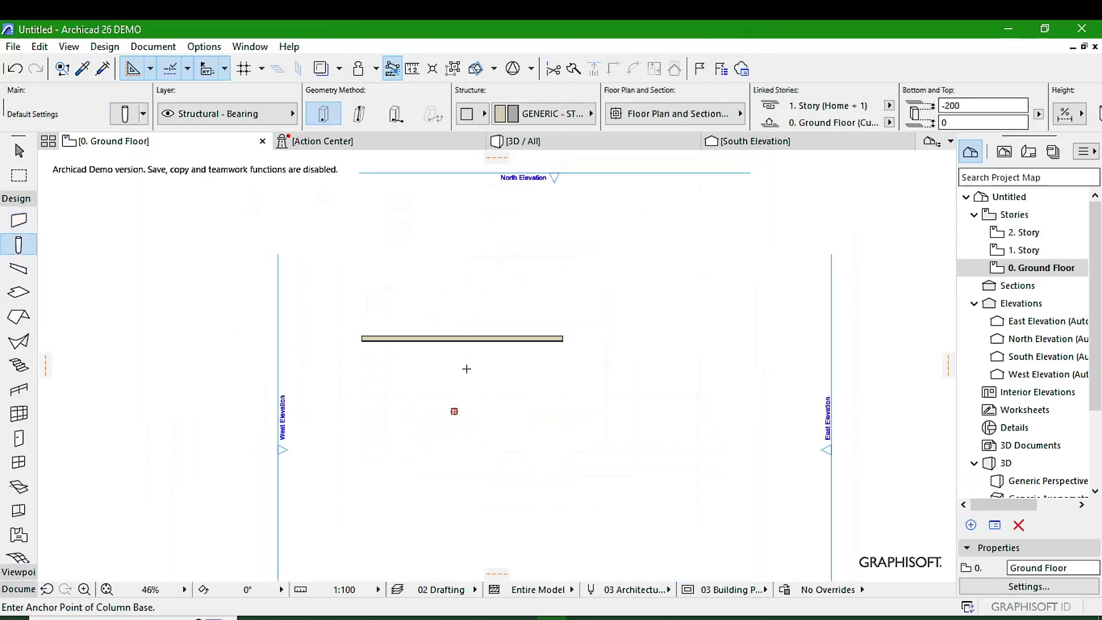
{"action": "left_click", "coordinate": [594, 141]}
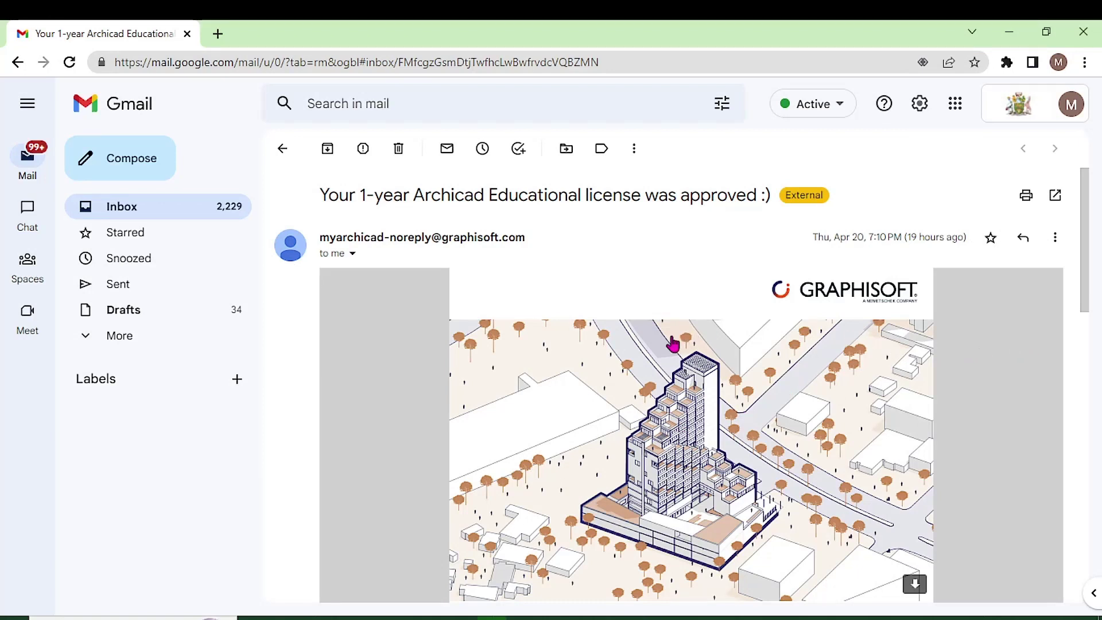
Read through the Graphisoft email about the 1-year Archicad Educational license approval
{"action": "scroll", "coordinate": [660, 342], "scroll_direction": "down", "scroll_amount": 5}
{"action": "scroll", "coordinate": [661, 342], "scroll_direction": "down", "scroll_amount": 2}
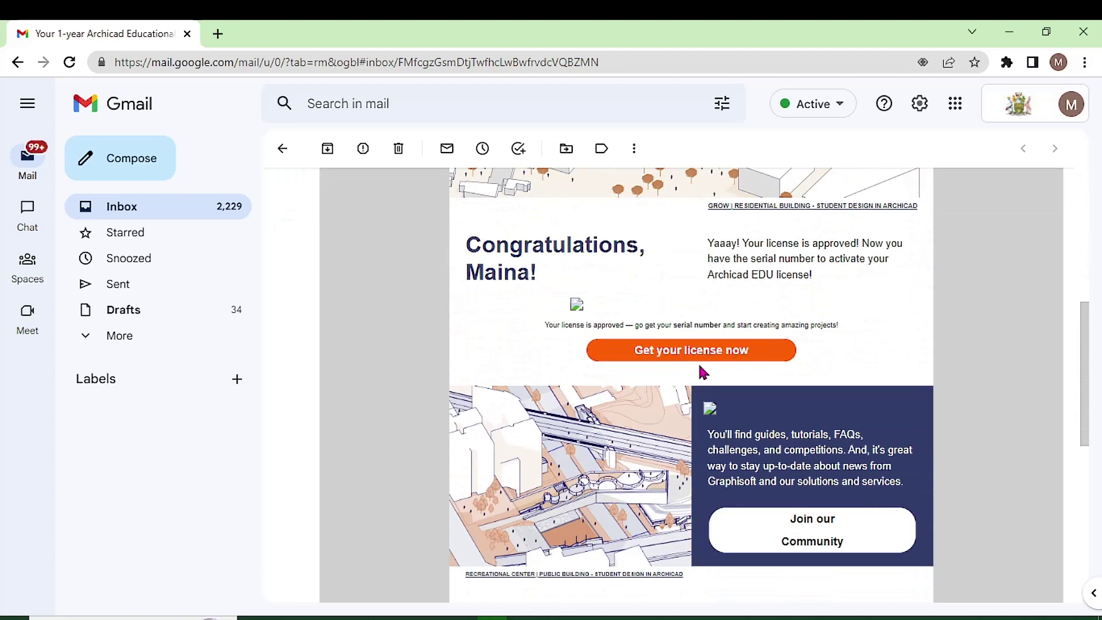
{"action": "scroll", "coordinate": [698, 371], "scroll_direction": "up", "scroll_amount": 7}
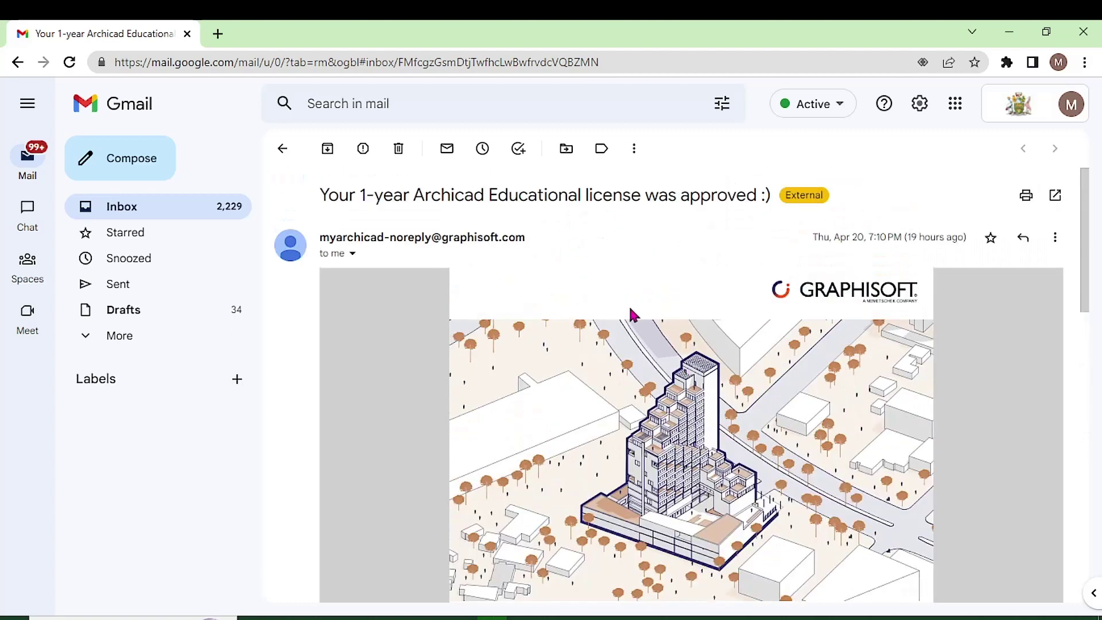
{"action": "scroll", "coordinate": [683, 370], "scroll_direction": "down", "scroll_amount": 4}
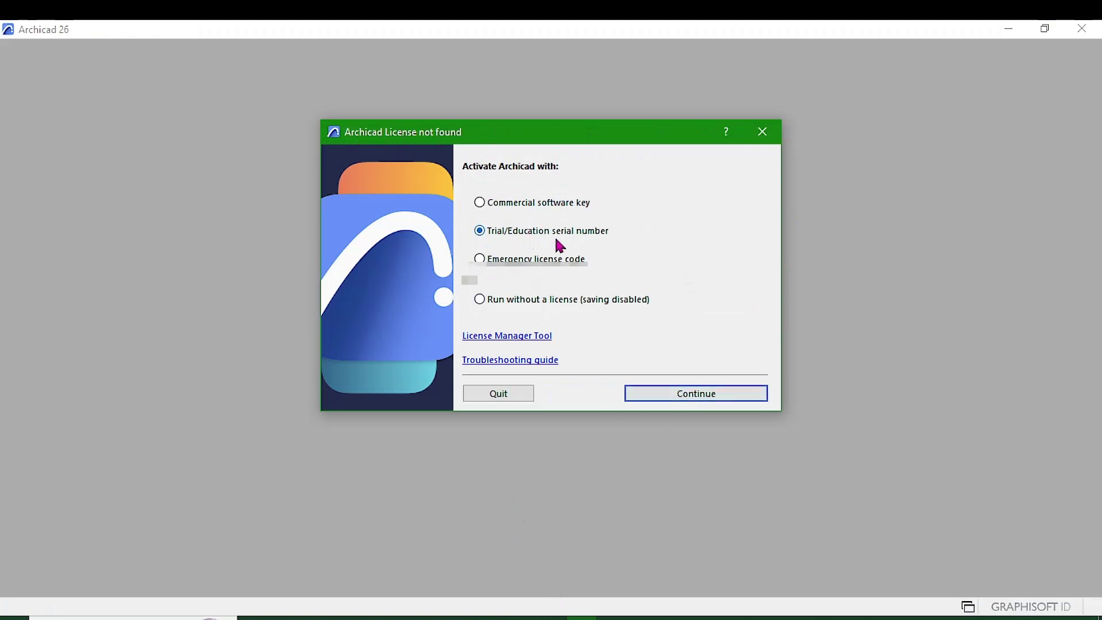
Continue with the Trial/Education serial number activation and paste the registration e-mail as the User ID
{"action": "left_click", "coordinate": [678, 396]}
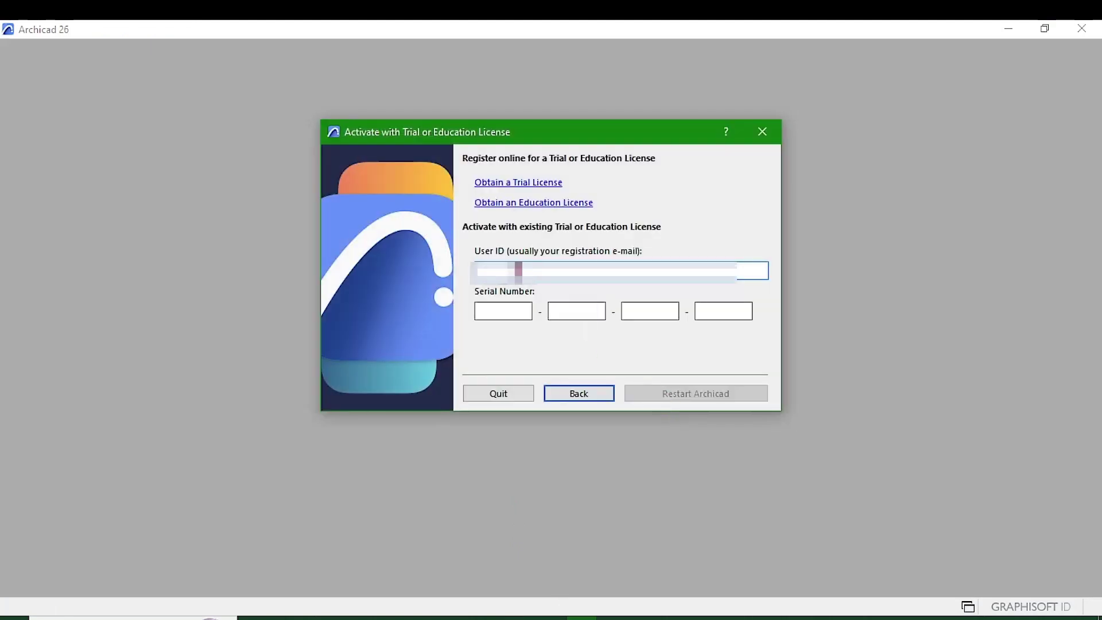
{"action": "left_click", "coordinate": [505, 270]}
{"action": "right_click", "coordinate": [500, 274]}
{"action": "left_click", "coordinate": [535, 313]}
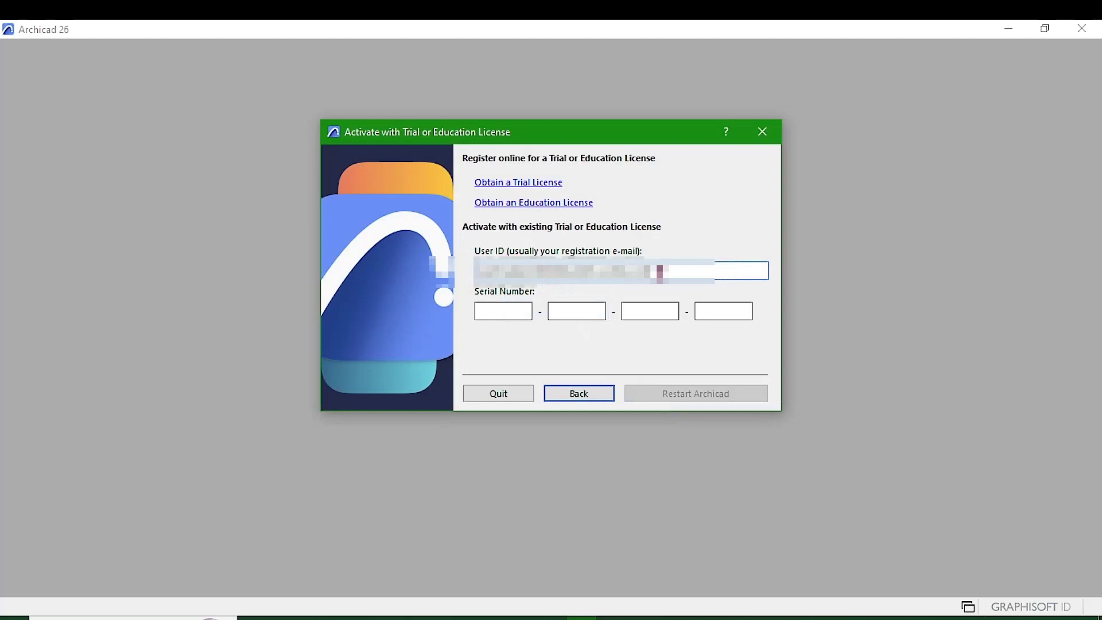
{"action": "left_click_drag", "start_coordinate": [657, 270], "coordinate": [475, 264]}
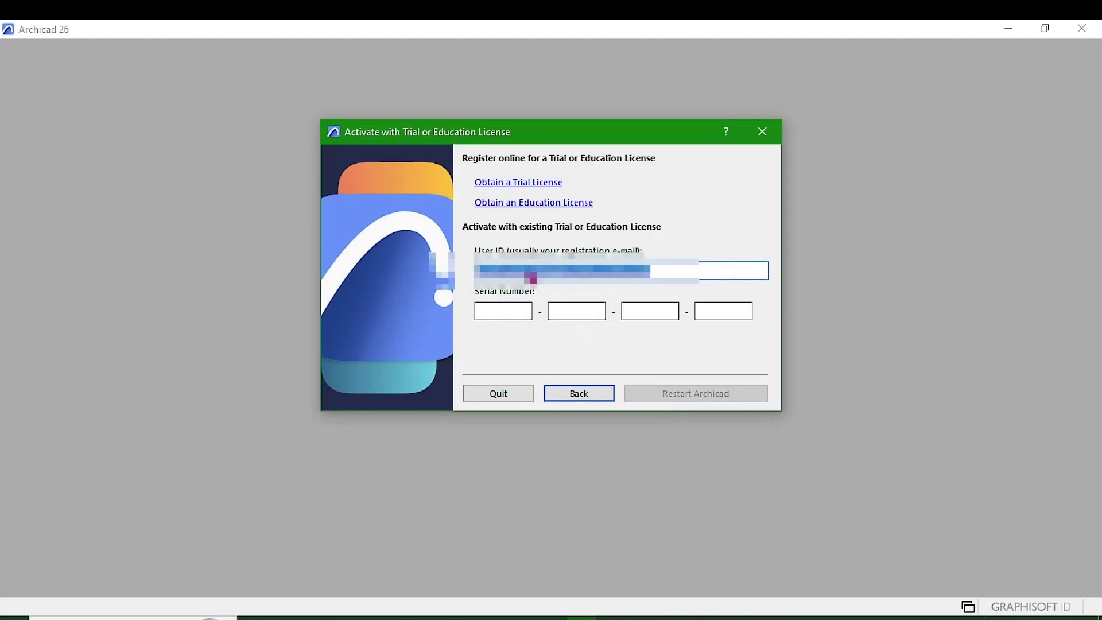
{"action": "left_click", "coordinate": [494, 308]}
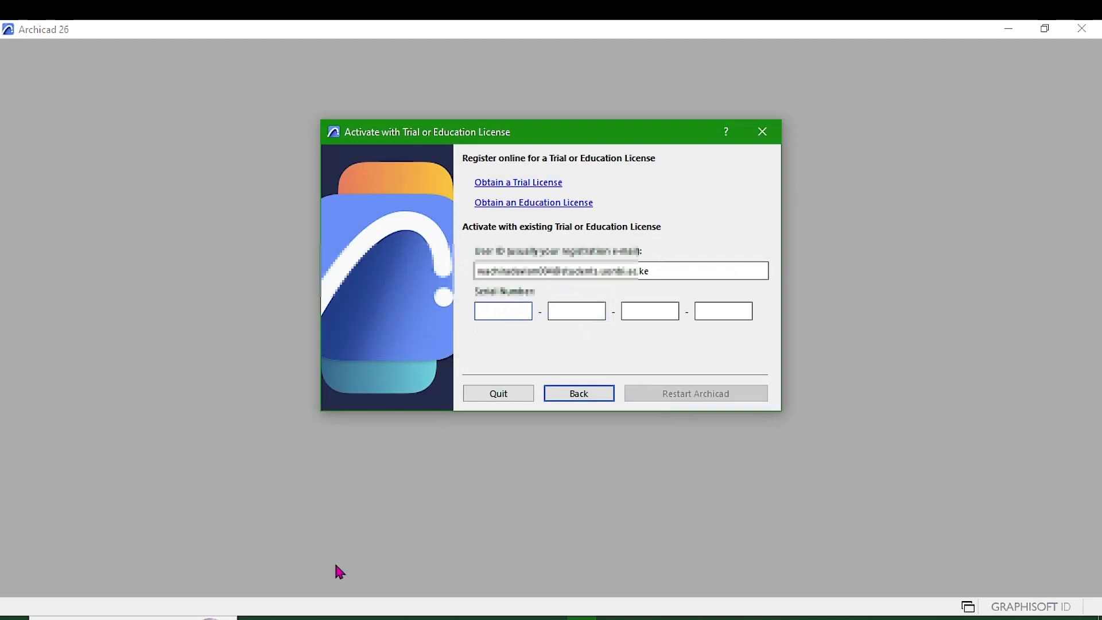
Copy the Archicad 26 serial number from the MyArchicad profile page and paste it into the activation form's Serial Number field
{"action": "key", "text": "alt+Tab"}
{"action": "left_click", "coordinate": [423, 304]}
{"action": "left_click_drag", "start_coordinate": [398, 282], "coordinate": [600, 290]}
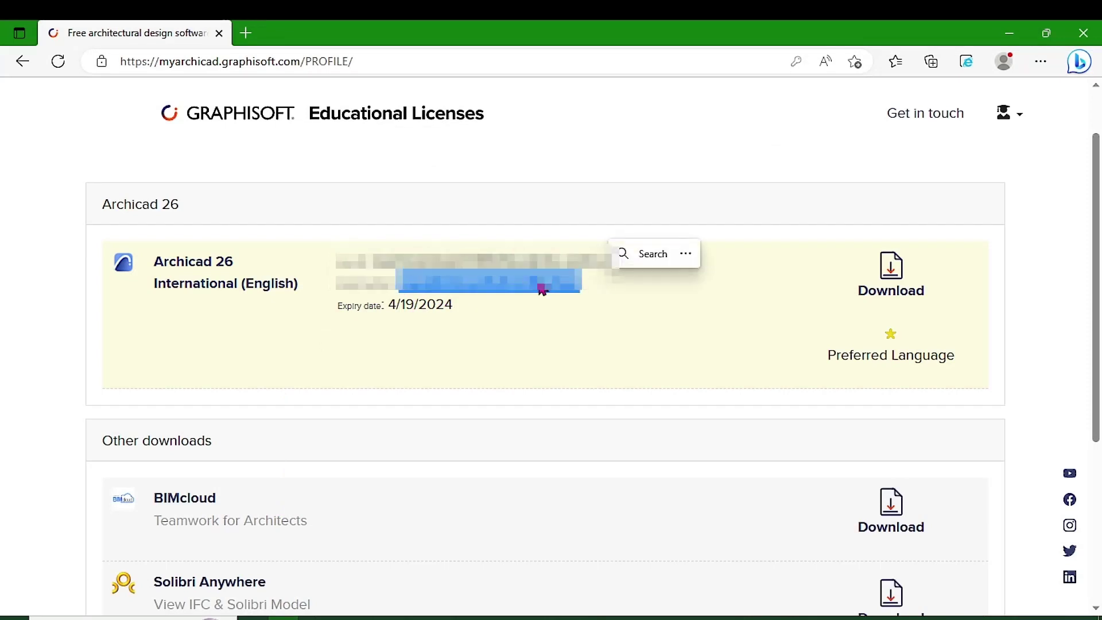
{"action": "right_click", "coordinate": [487, 284]}
{"action": "left_click", "coordinate": [554, 299]}
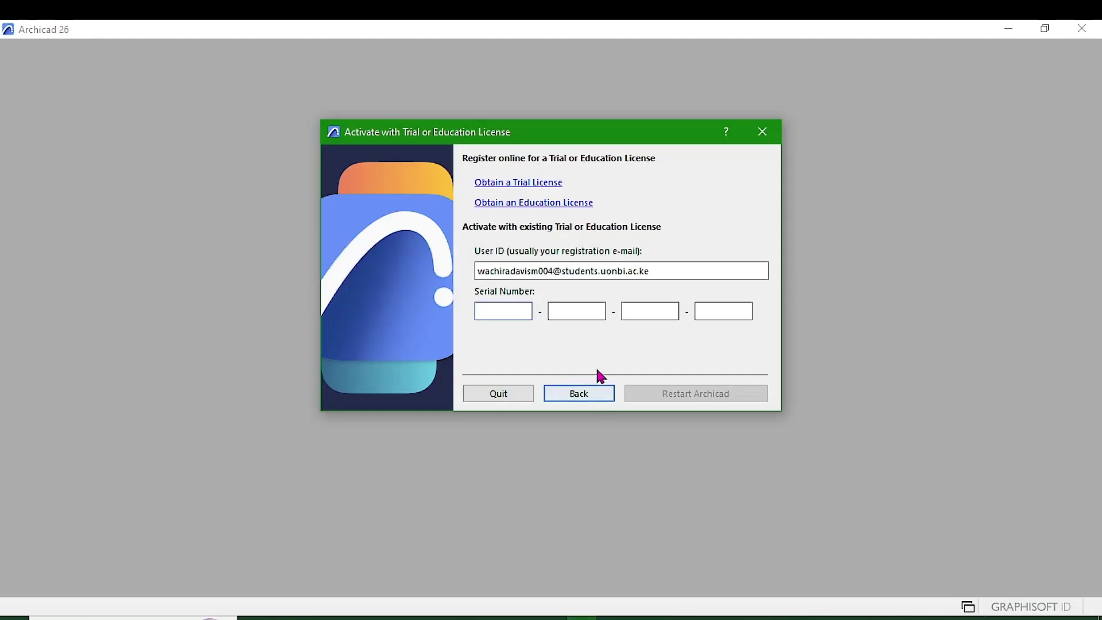
{"action": "right_click", "coordinate": [481, 309]}
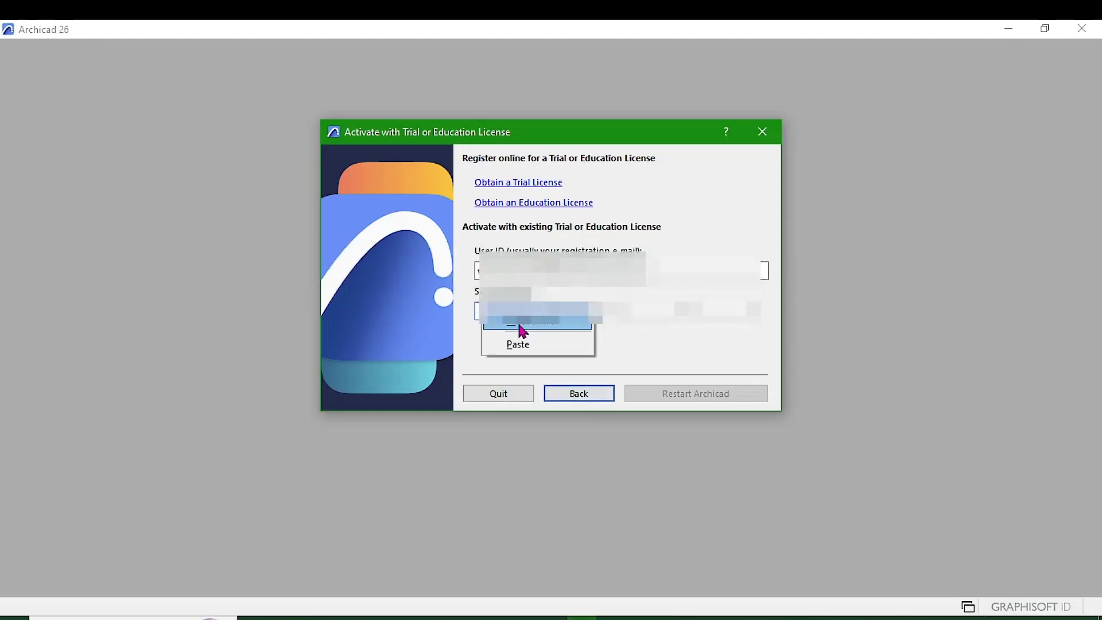
{"action": "left_click", "coordinate": [525, 341]}
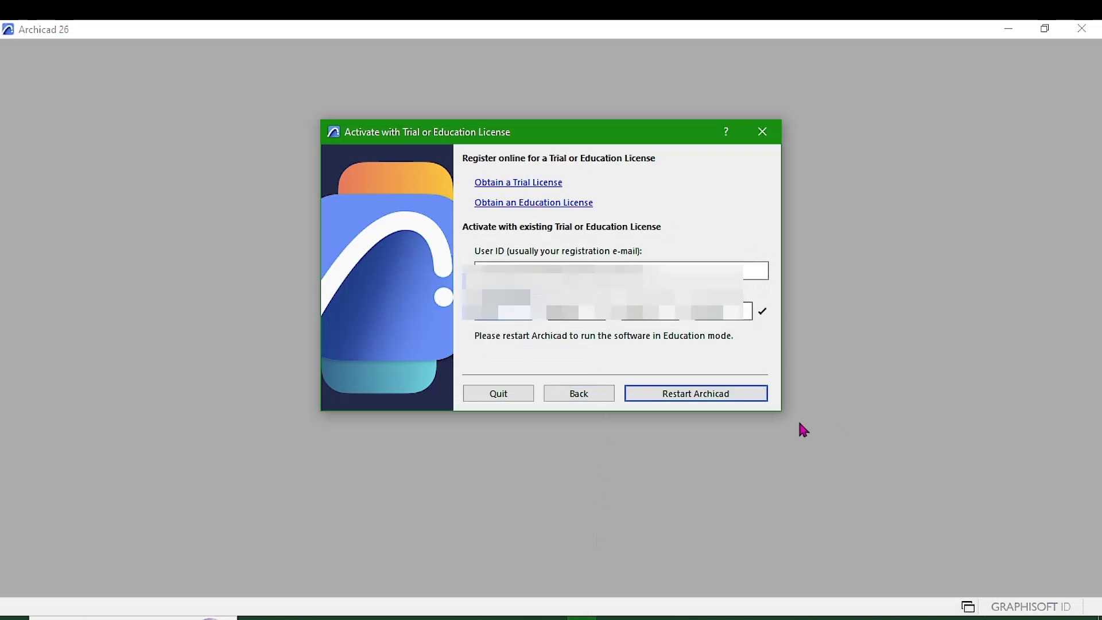
Restart Archicad in Education mode, skip the Graphisoft ID sign-in, and create a new project from Archicad 26 Template.tpl
{"action": "left_click", "coordinate": [711, 396]}
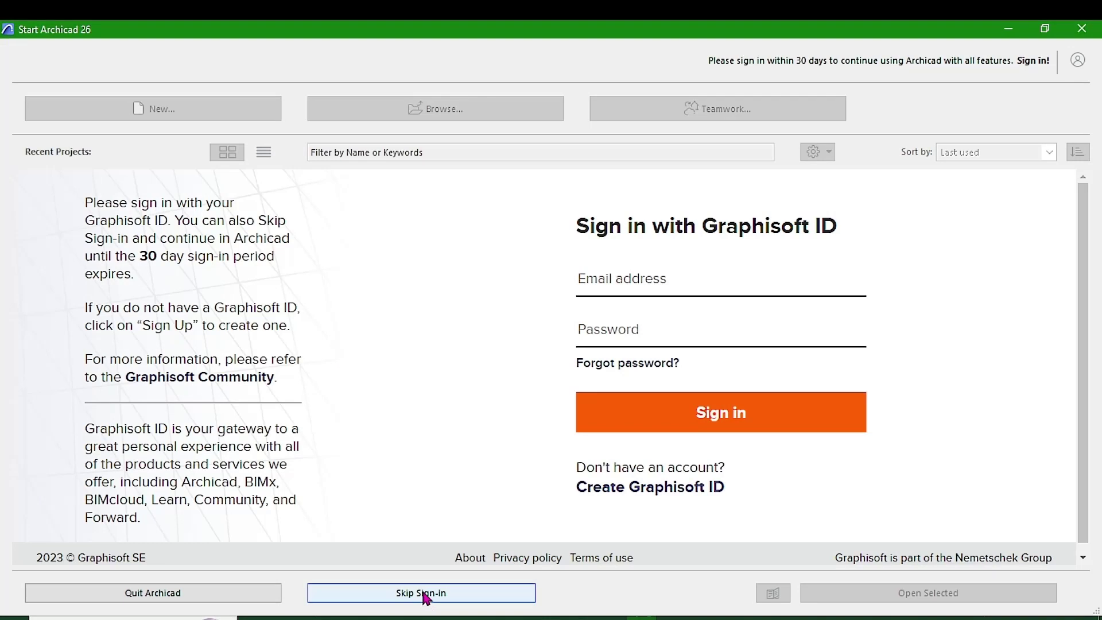
{"action": "left_click", "coordinate": [424, 594]}
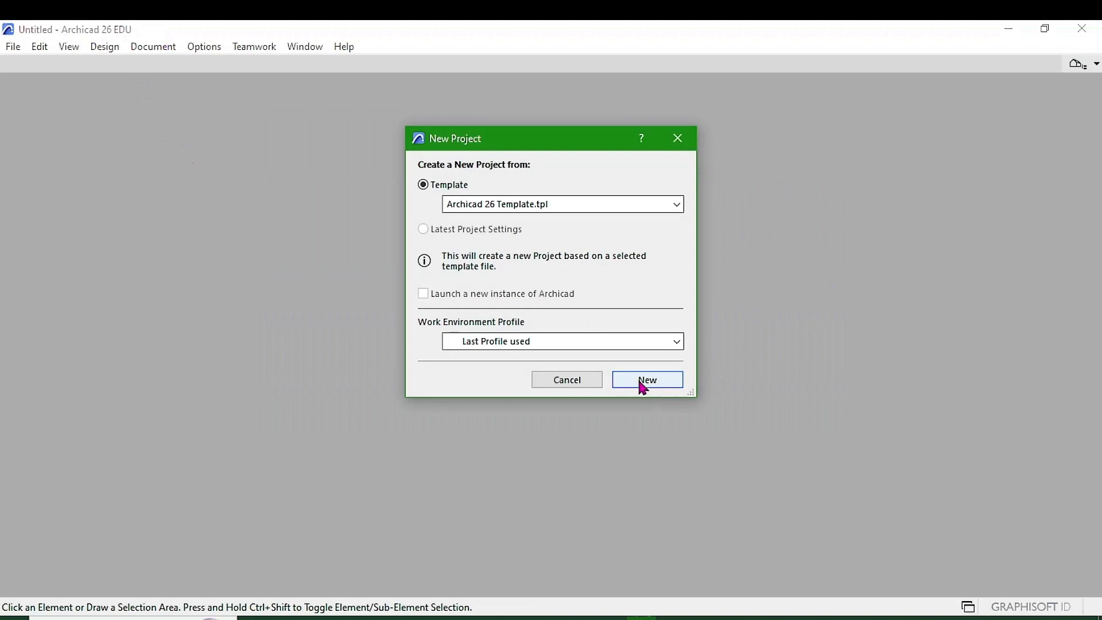
{"action": "left_click", "coordinate": [665, 386]}
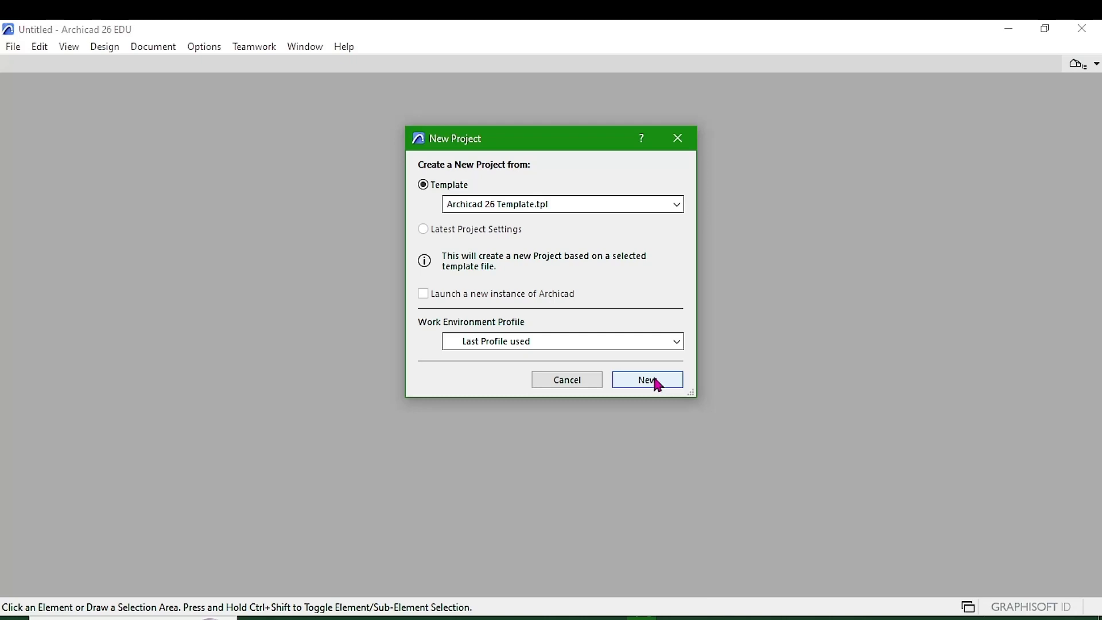
{"action": "left_click", "coordinate": [647, 381]}
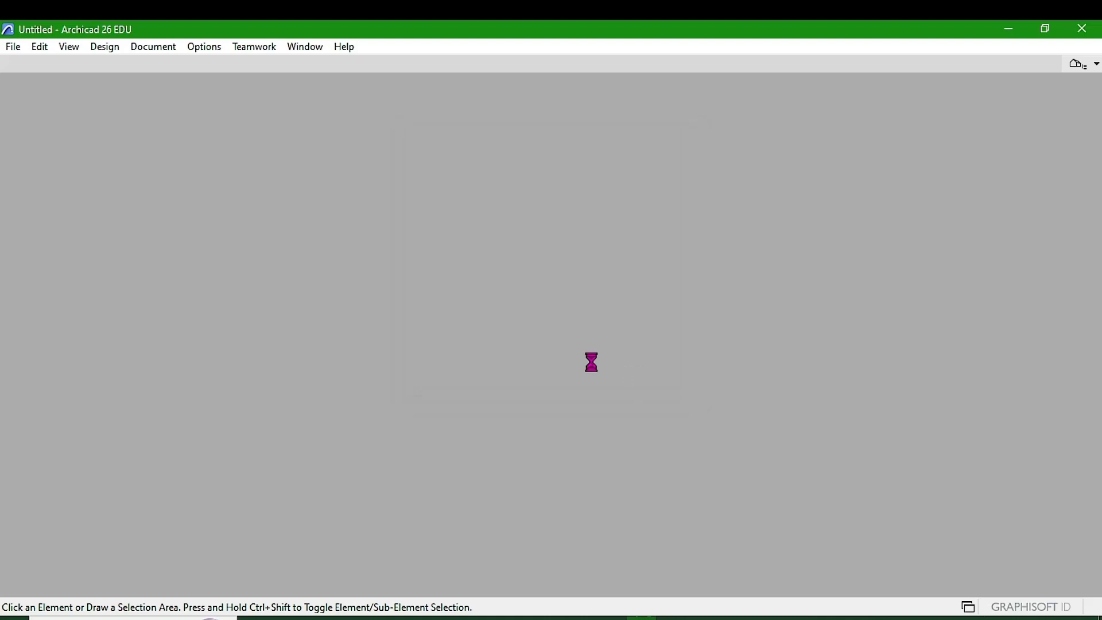